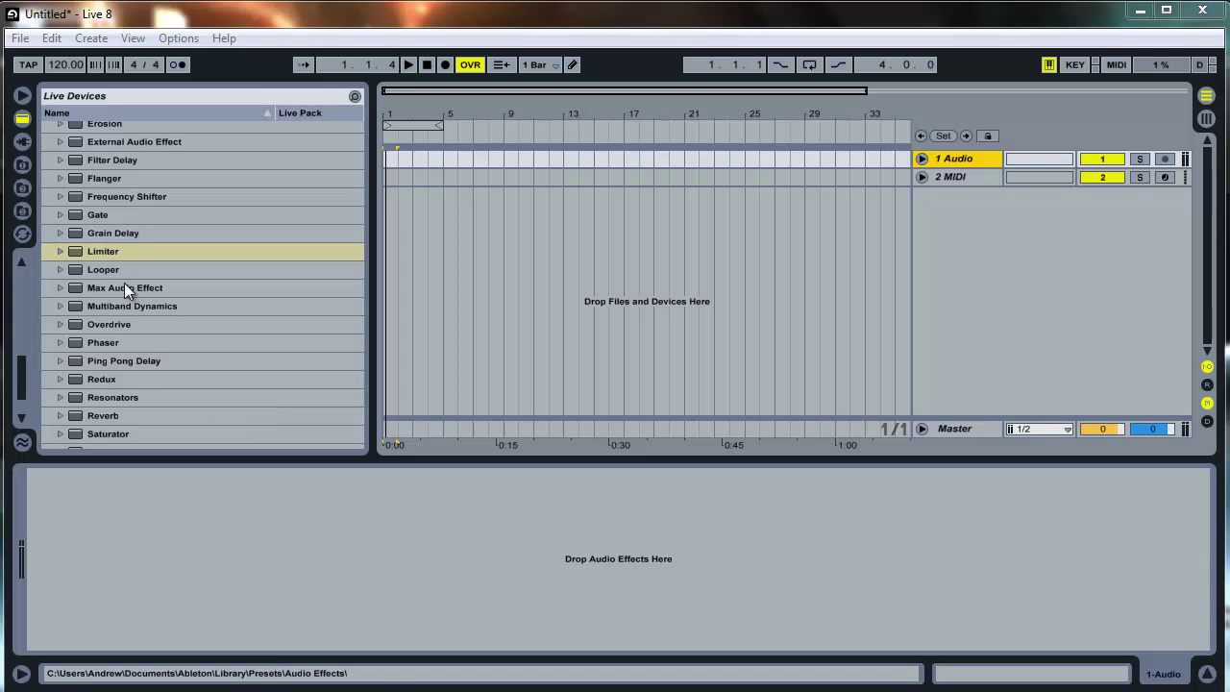
Drag Analog from the browser onto the MIDI track and take that track out of record arm.
left_click(122, 361)
scroll(96, 336, "up", 3)
scroll(89, 328, "up", 12)
scroll(74, 227, "up", 1)
left_click_drag(78, 183, 955, 174)
left_click(1165, 177)
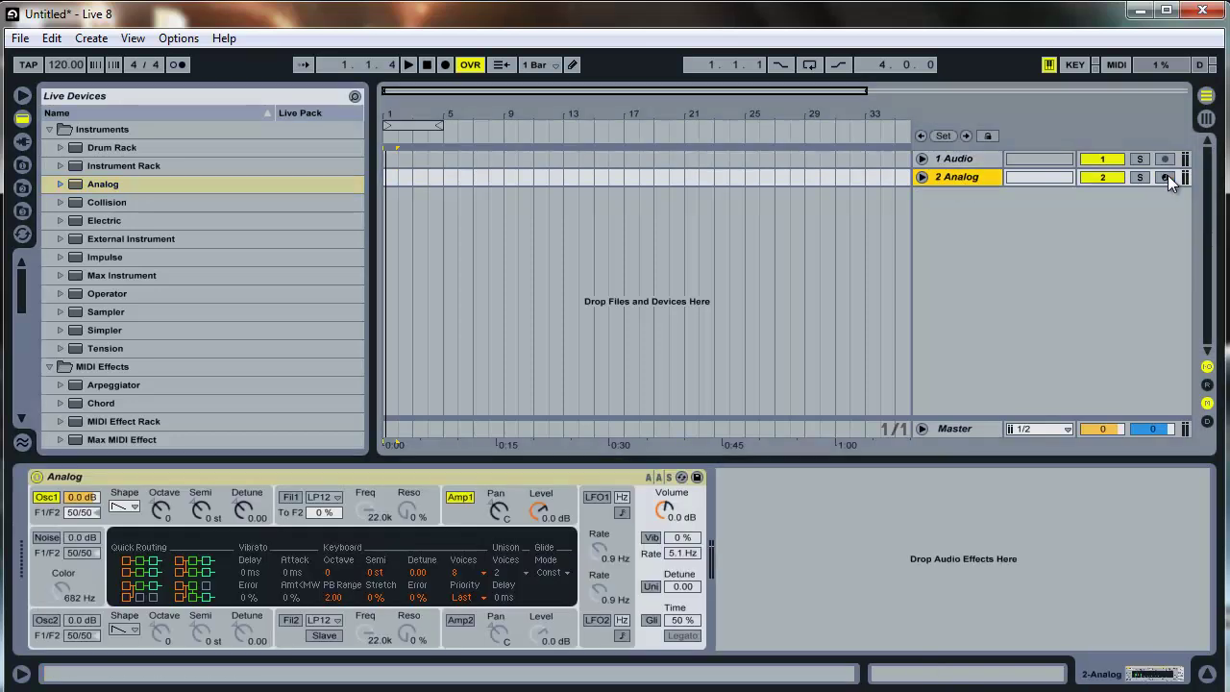
Unfold both tracks and set the audio track's input to 2-Analog Post Mixer.
left_click(921, 159)
left_click(920, 241)
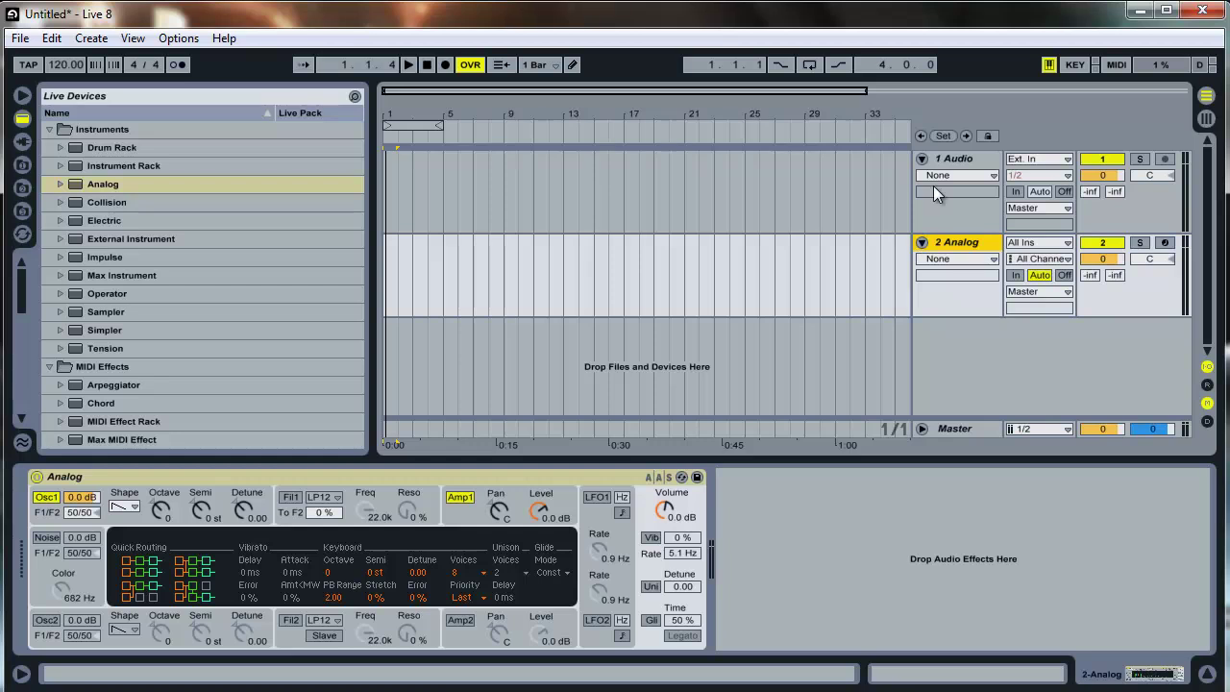
left_click(939, 176)
left_click(939, 219)
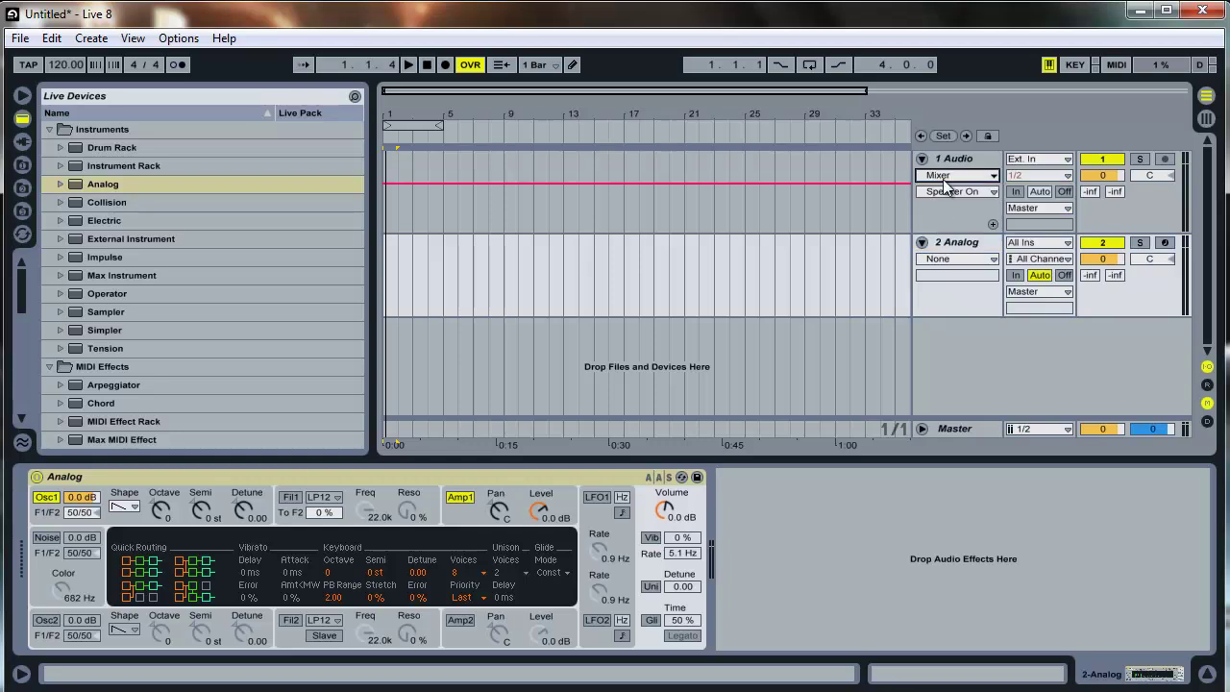
left_click(945, 181)
left_click(1068, 160)
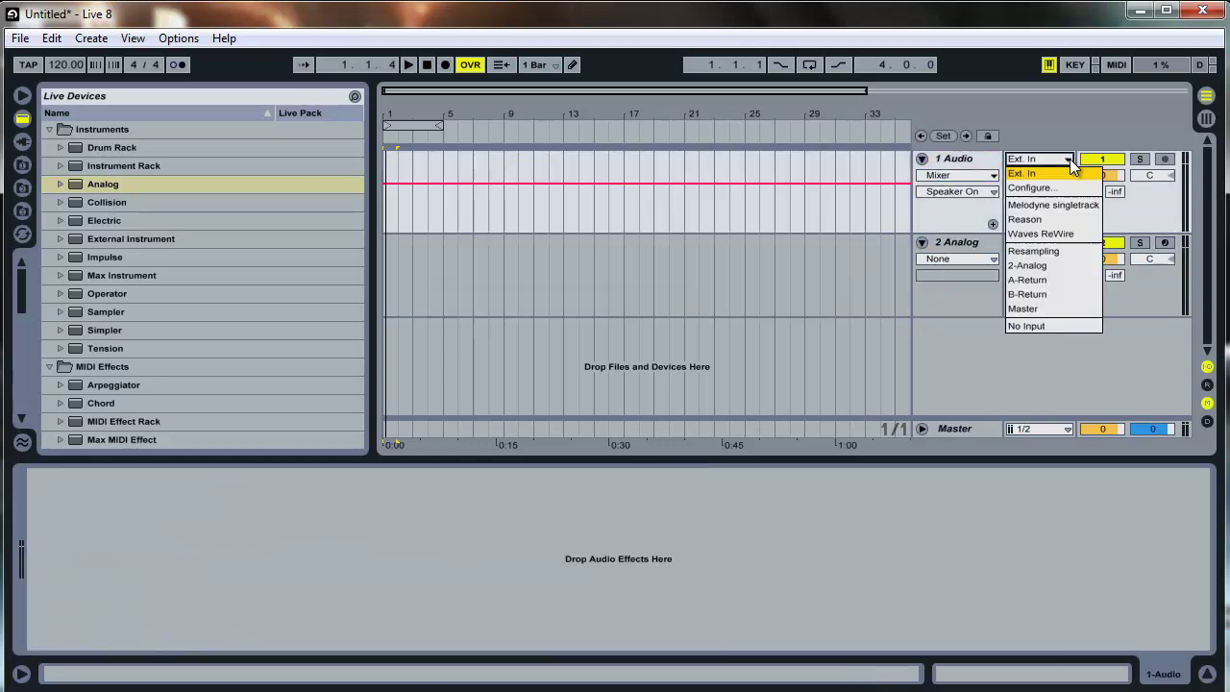
left_click(1057, 265)
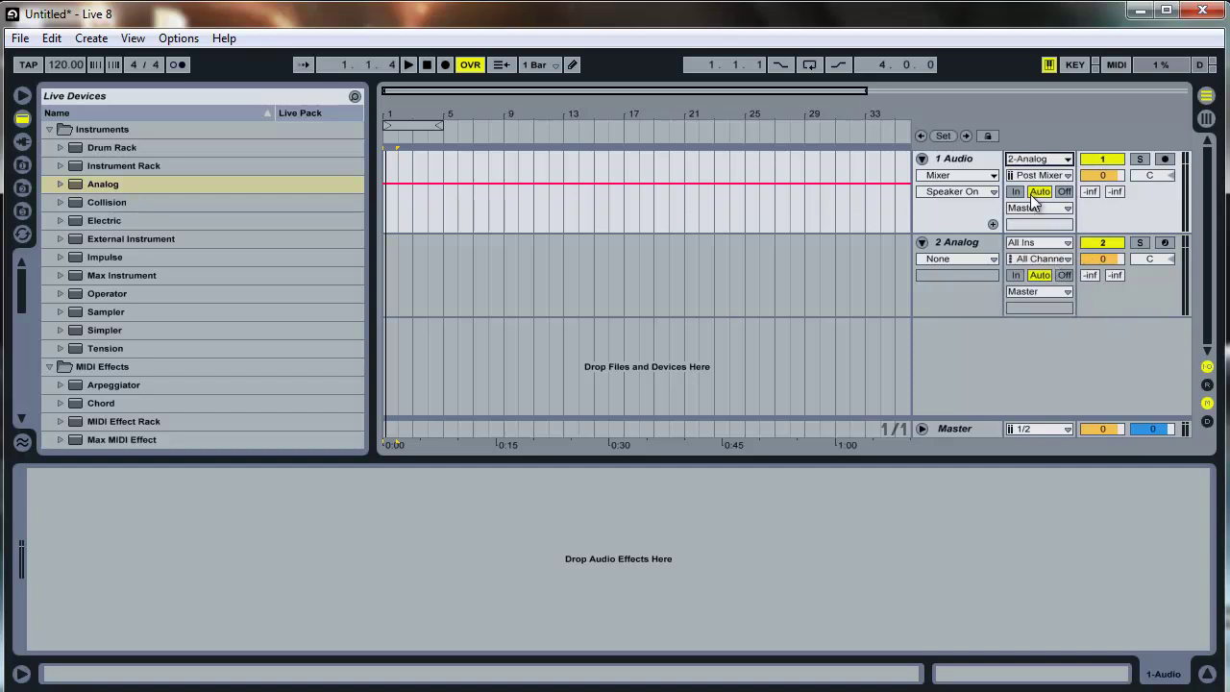
Arm the audio track for recording, rewind to the start, and select the Analog track.
left_click(1101, 159)
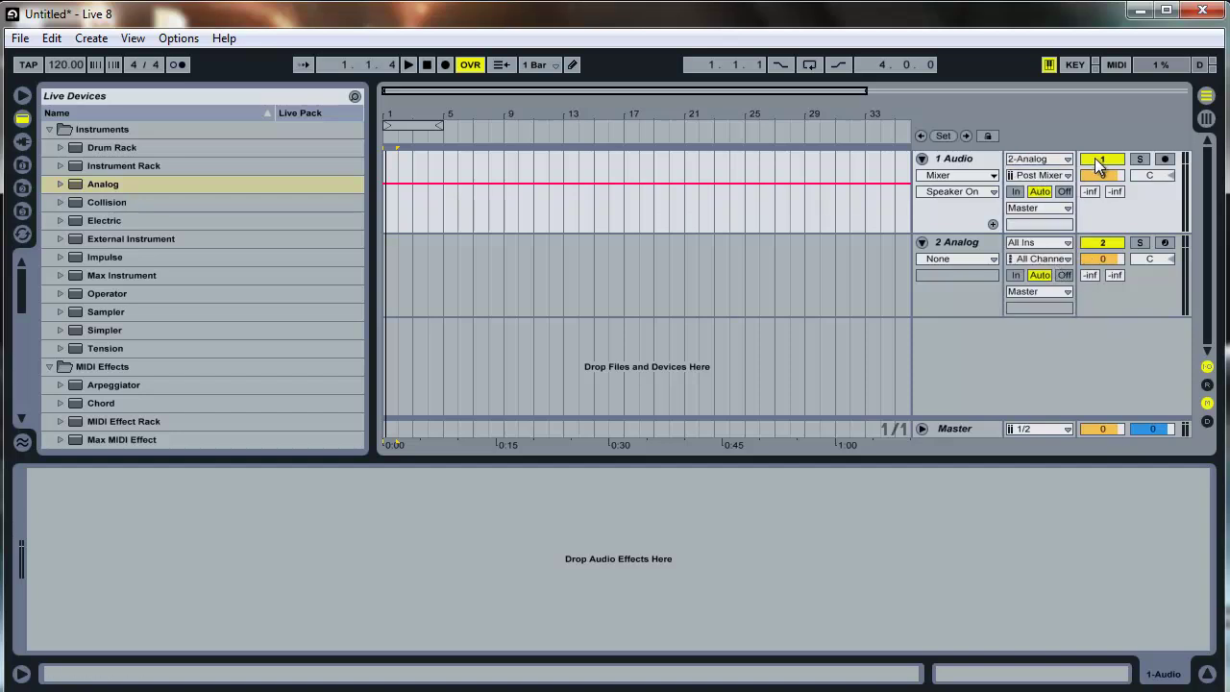
left_click(1163, 160)
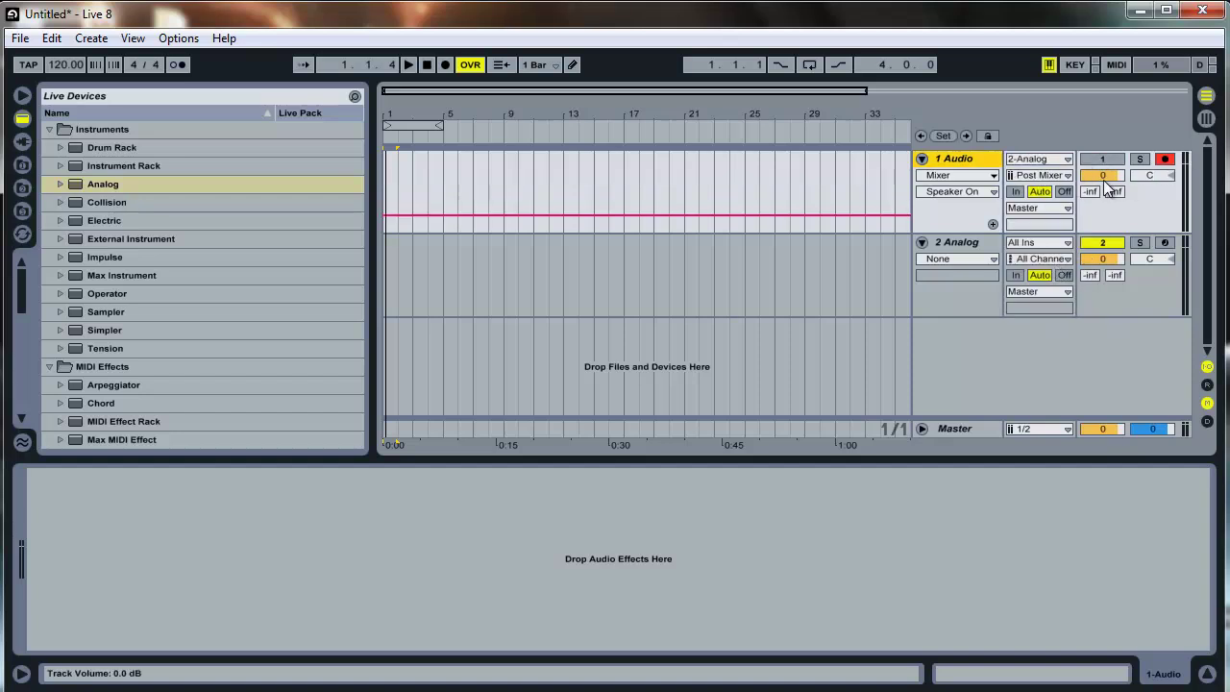
left_click(421, 66)
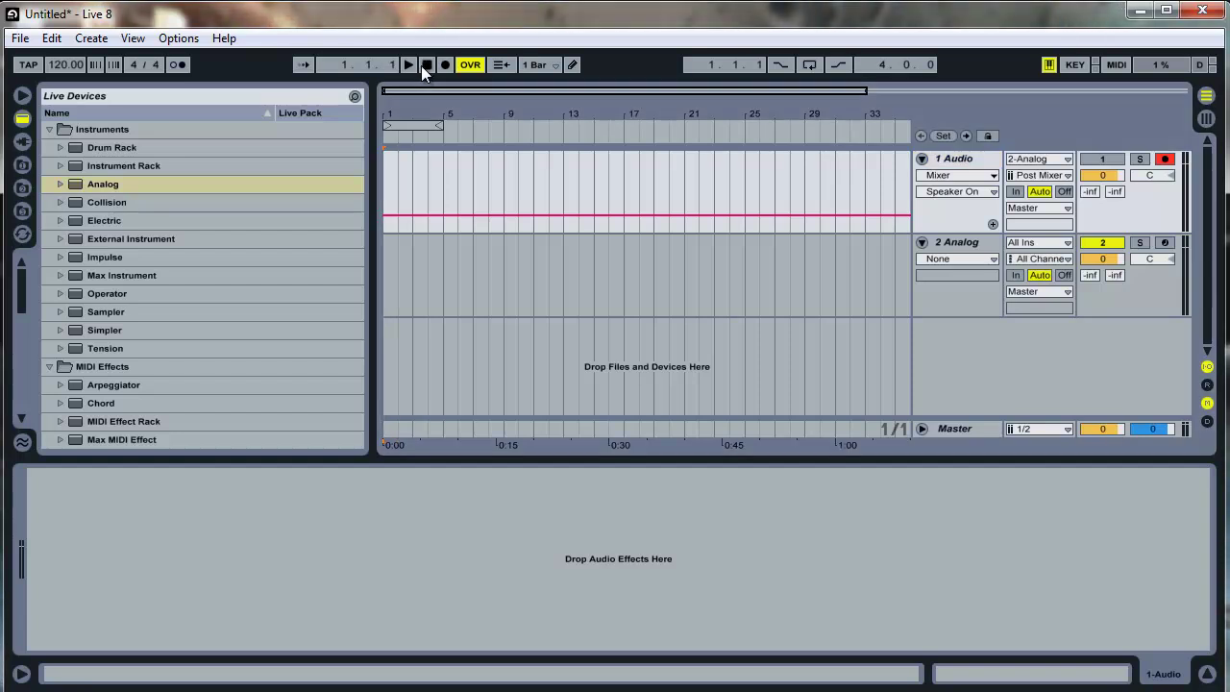
left_click(957, 236)
Create an empty MIDI clip over bars 1–5 and fill it with one sustained C1 note.
left_click_drag(438, 256, 359, 259)
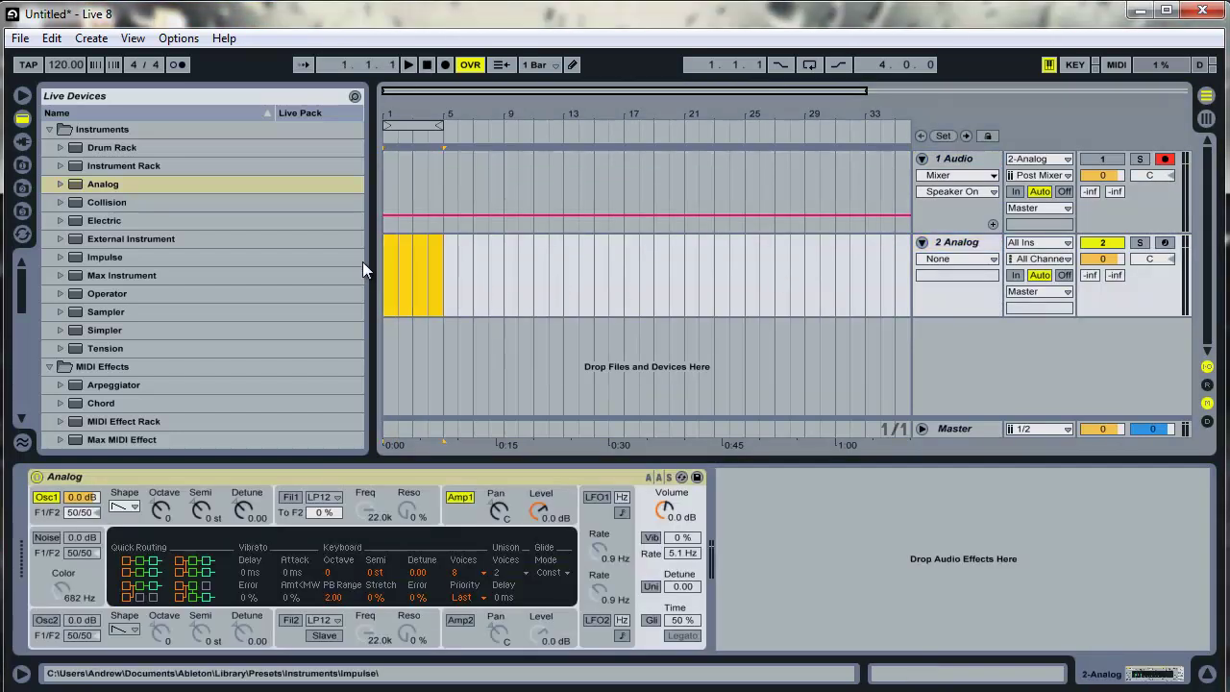
key("ctrl+shift+m")
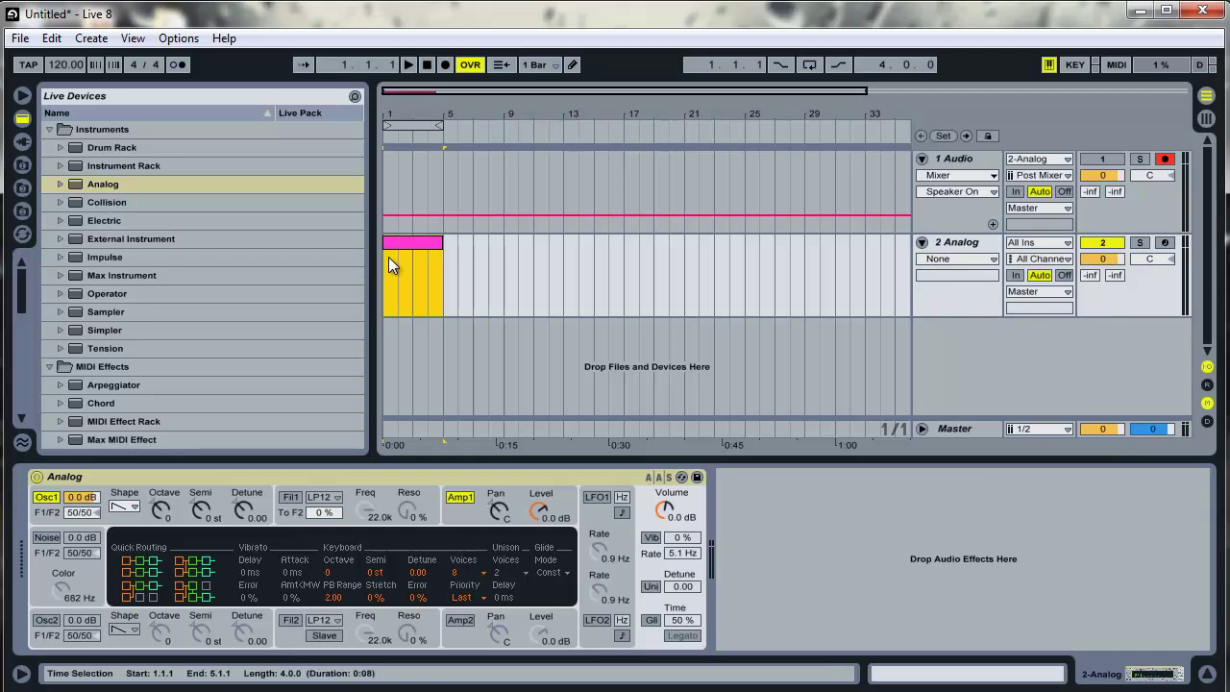
left_click(396, 240)
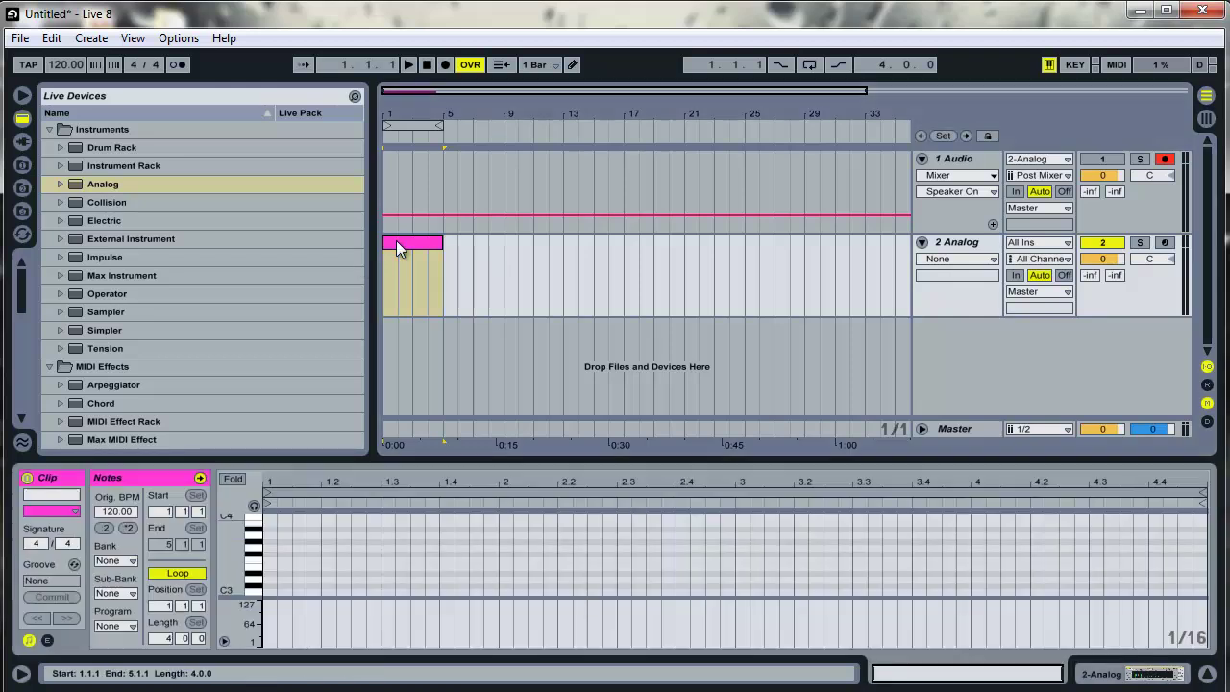
left_click(394, 573)
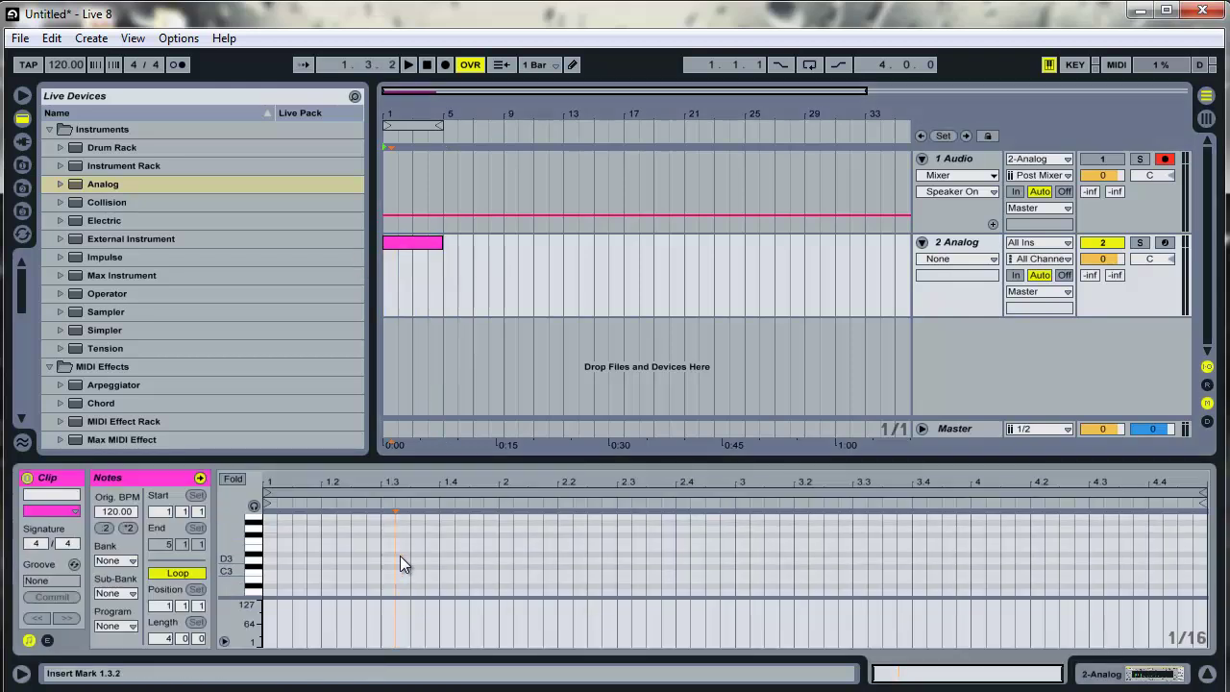
left_click(404, 243)
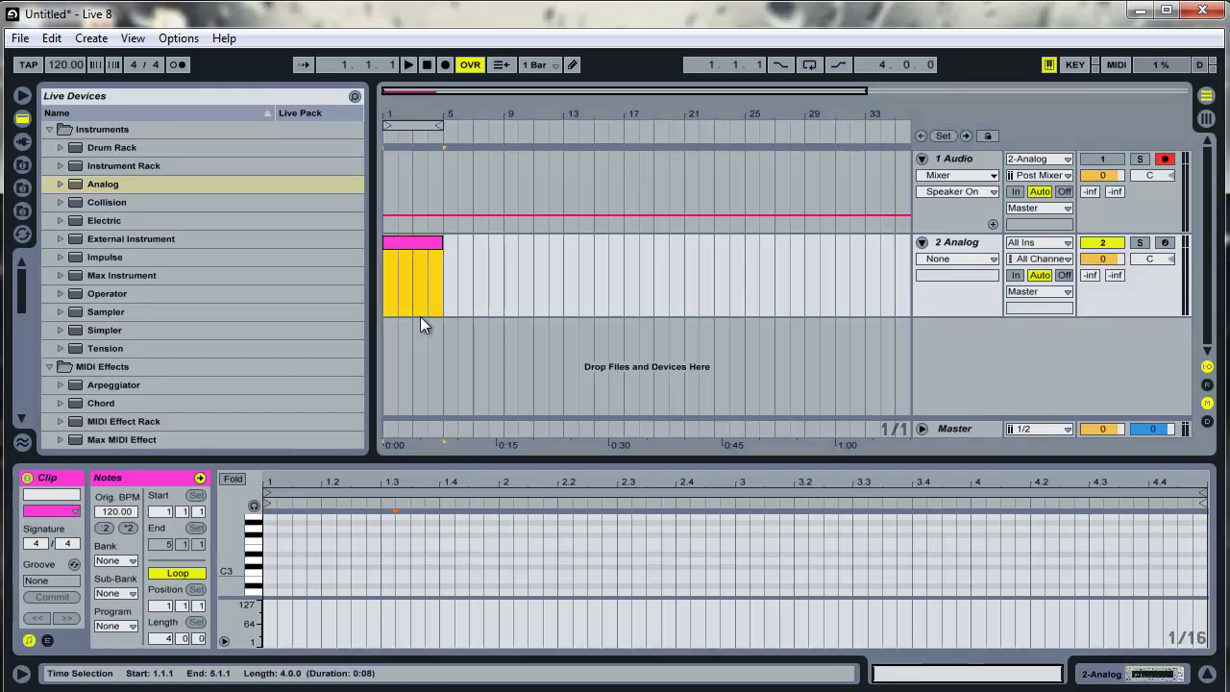
left_click(320, 543)
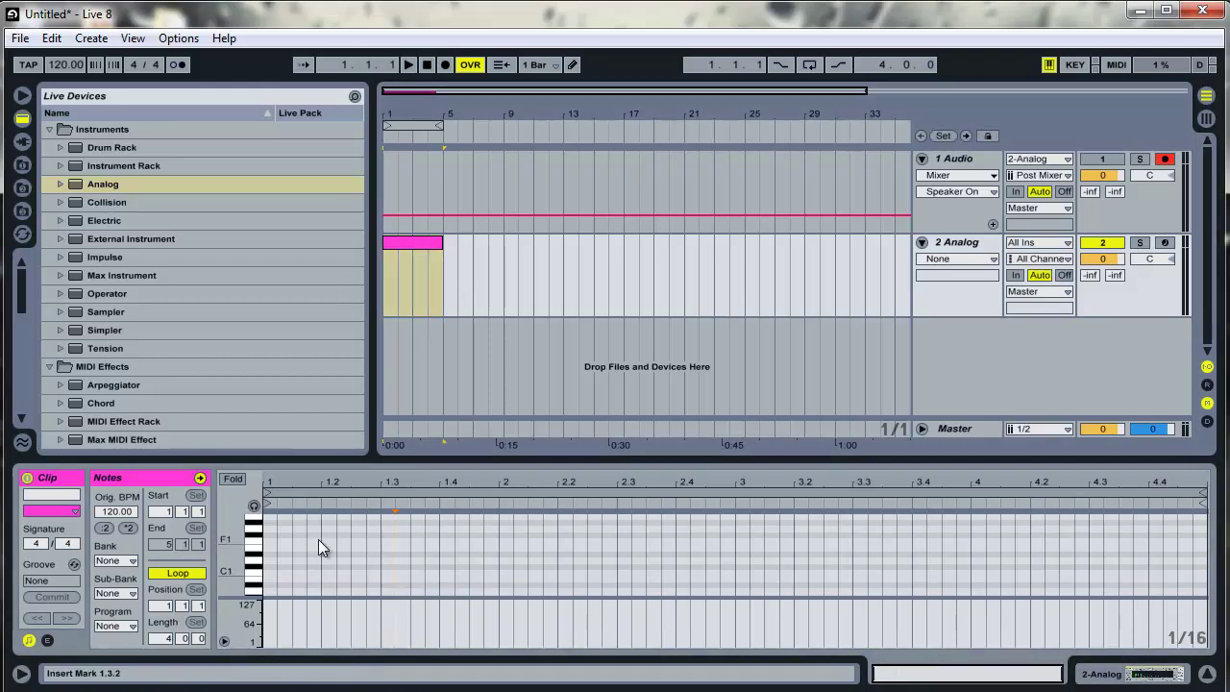
double_click(271, 575)
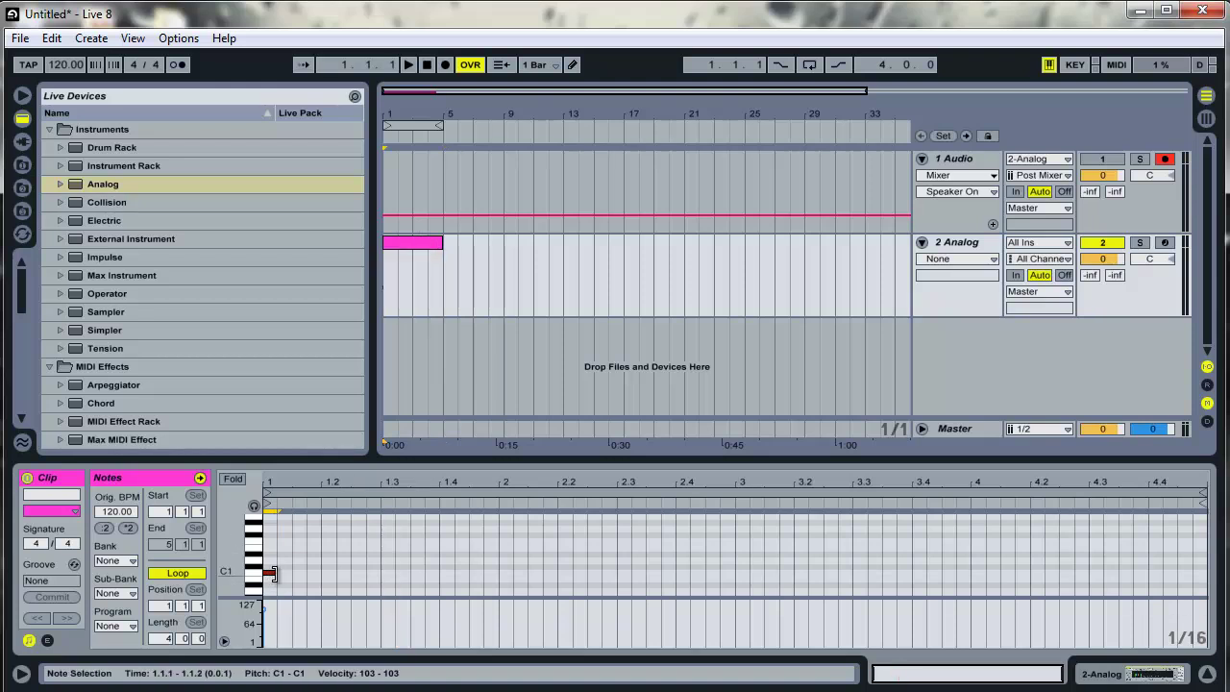
left_click_drag(271, 574, 1206, 575)
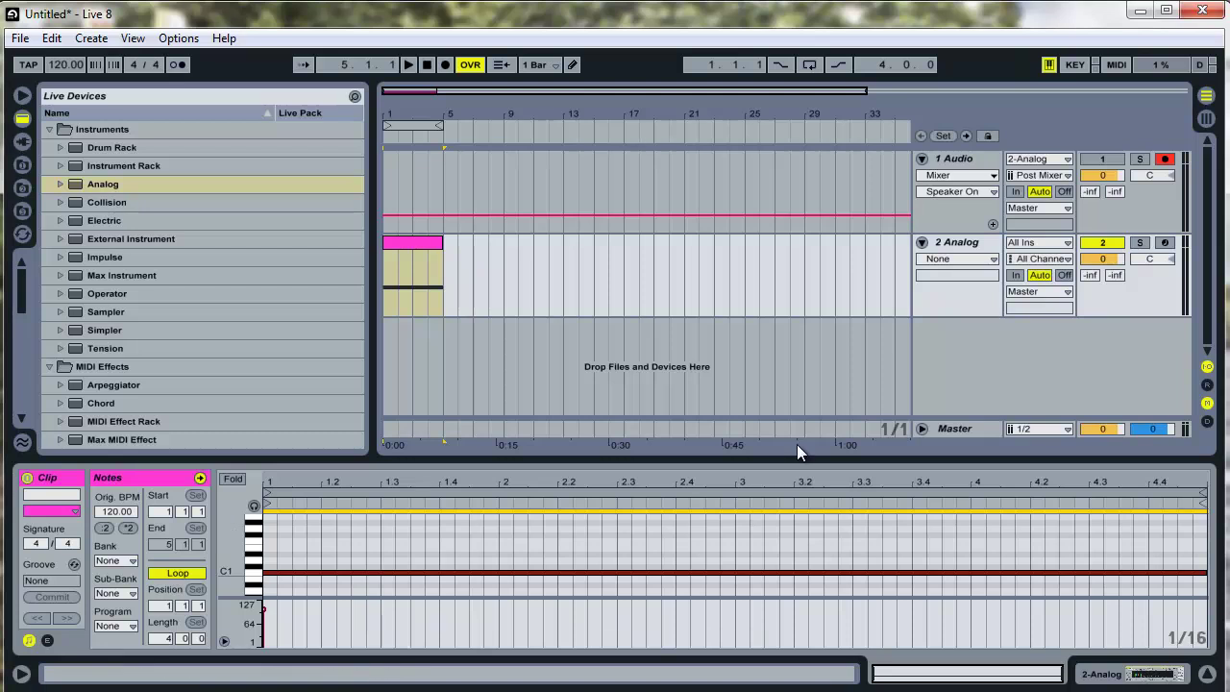
Set Analog's Osc1 shape to a sine wave.
left_click(971, 245)
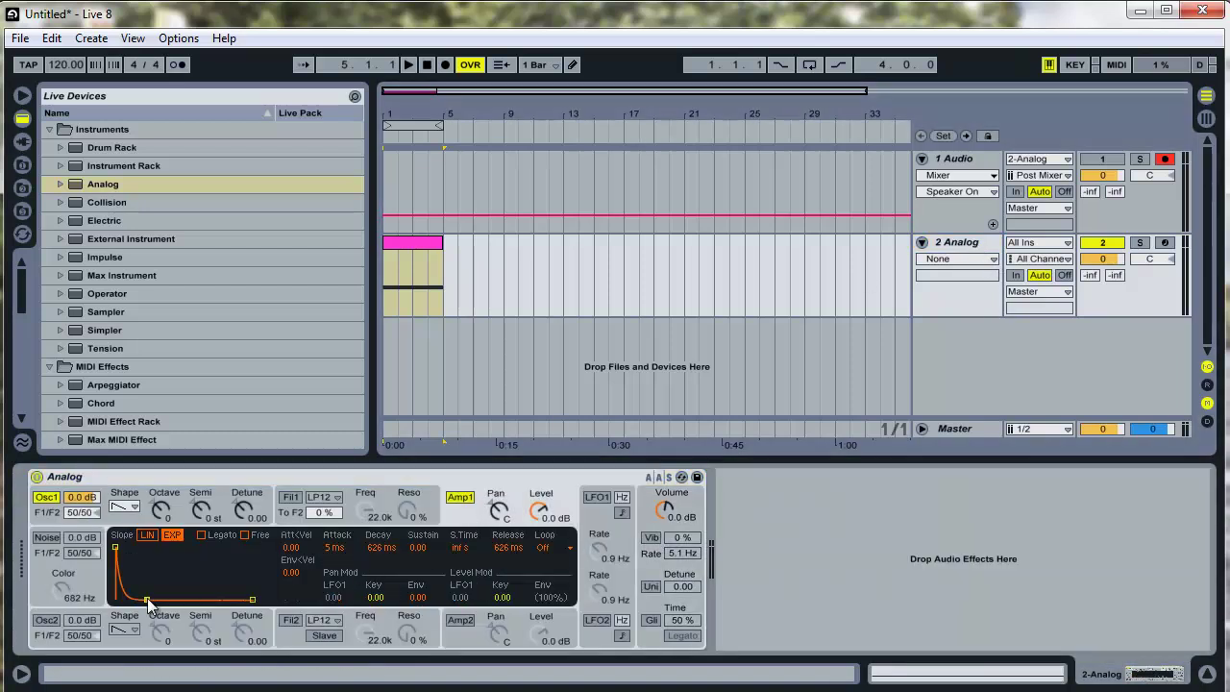
left_click(123, 507)
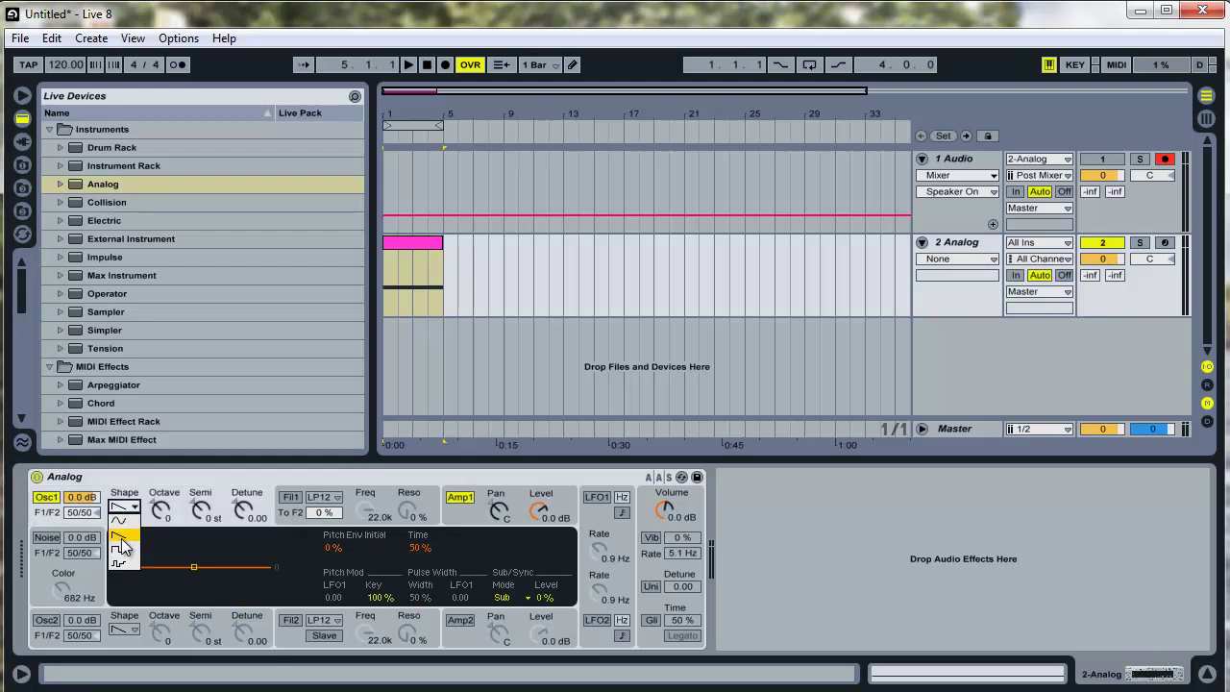
left_click(123, 520)
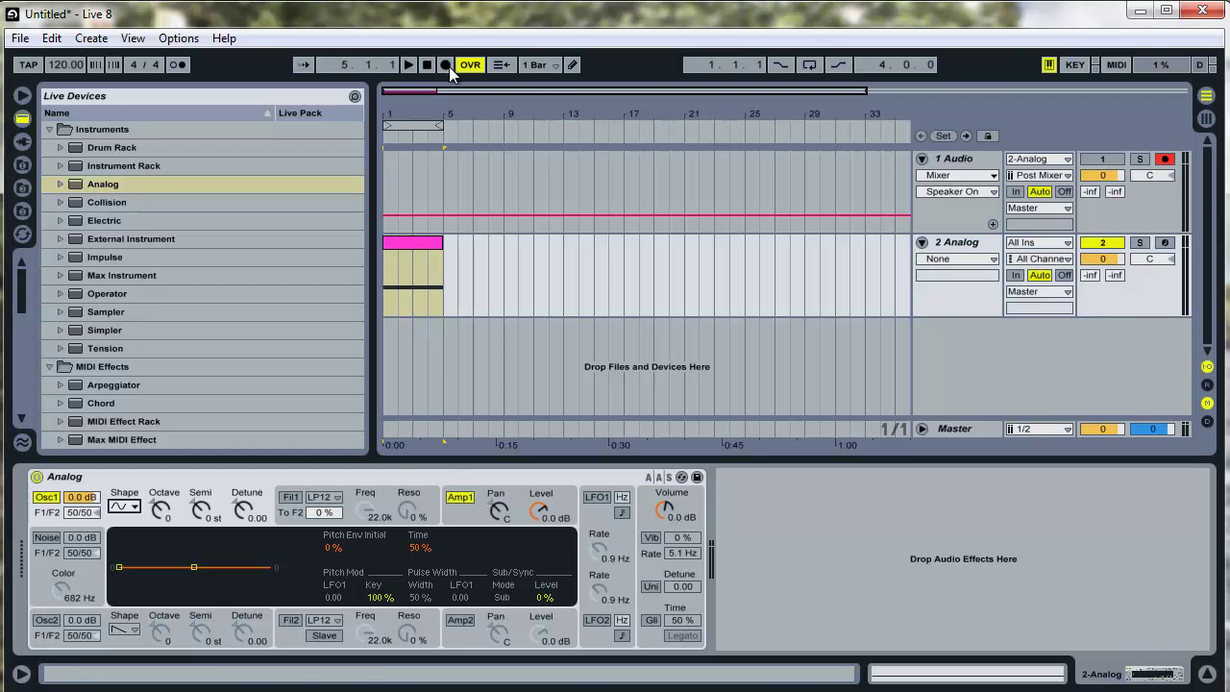
Record Analog onto the audio track, then move the 1-Audio-2 clip to bar 9.
left_click(406, 68)
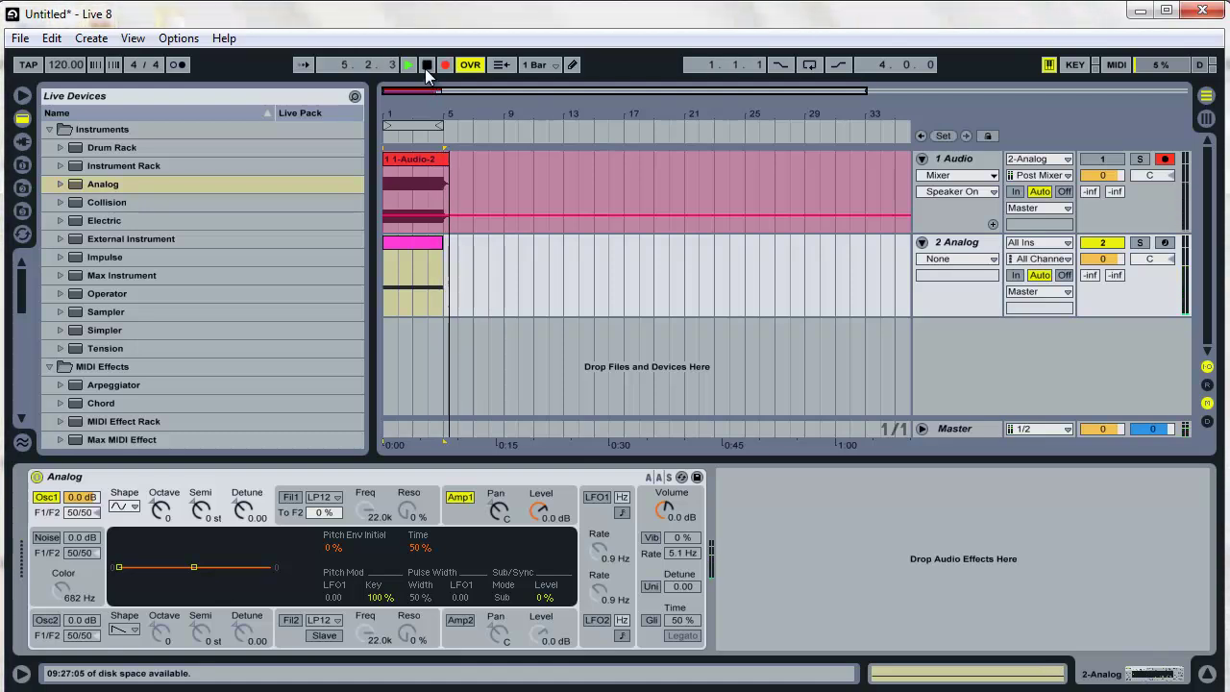
key("space")
left_click_drag(429, 166, 560, 164)
Add a Saturator after Analog and insert a Limiter between them.
left_click(963, 242)
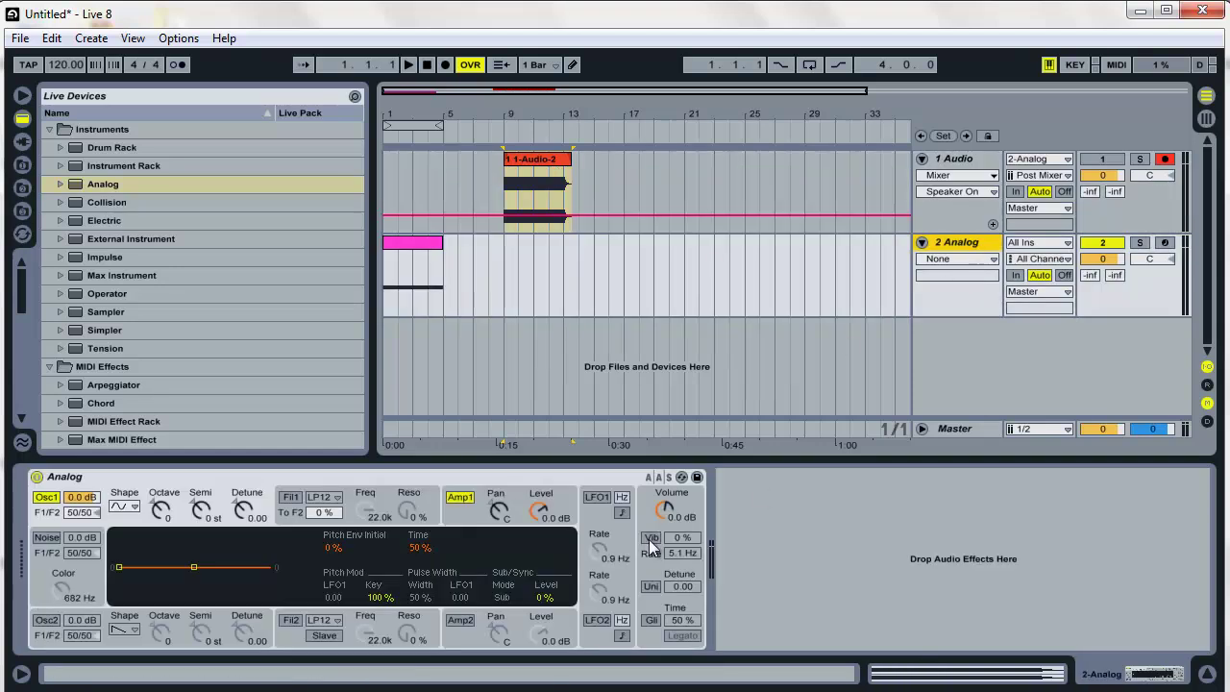
left_click(49, 128)
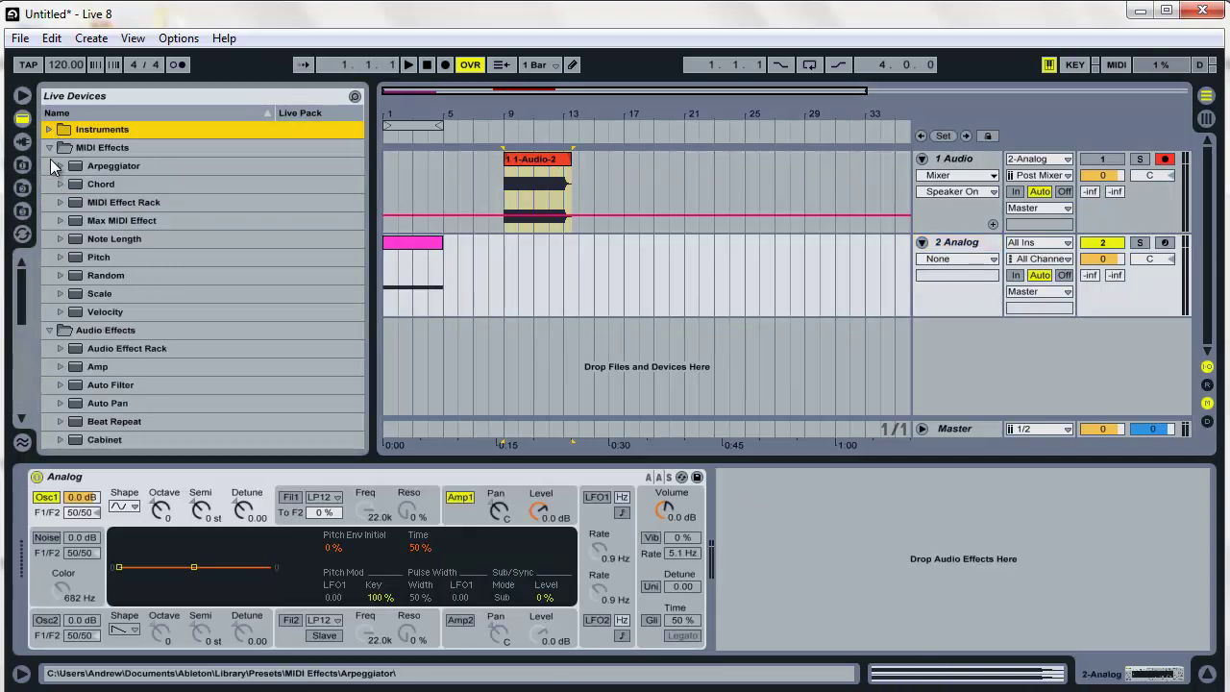
left_click(49, 148)
scroll(103, 249, "down", 7)
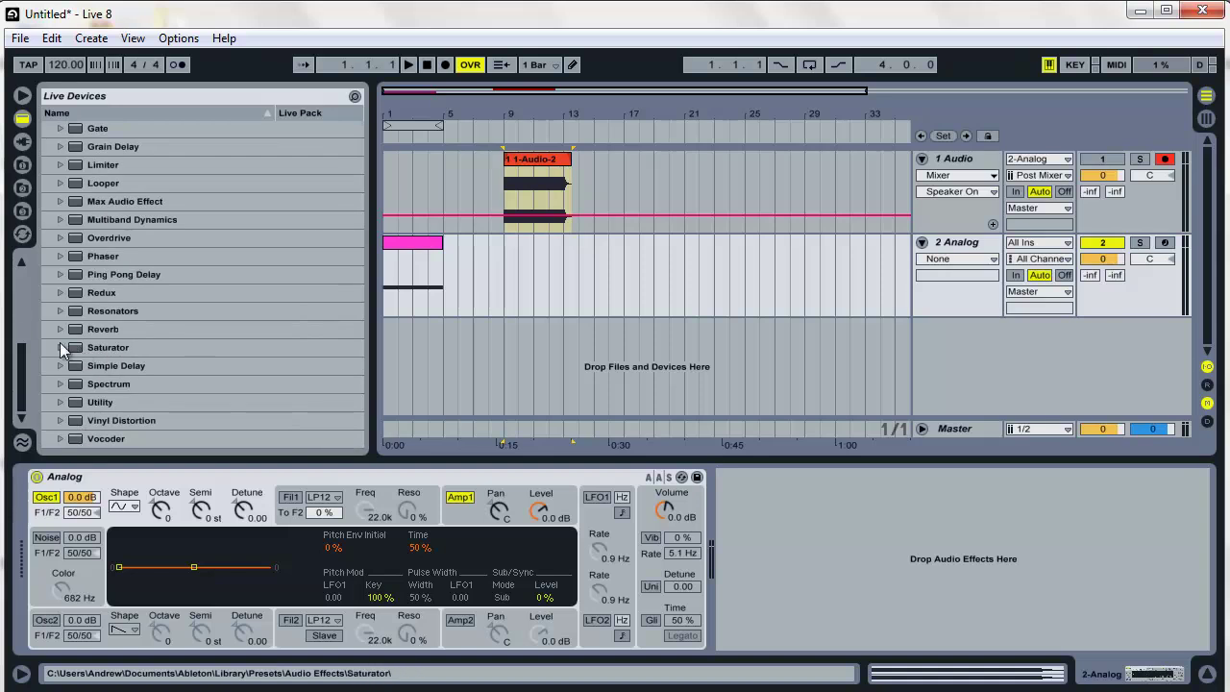
left_click_drag(71, 346, 602, 502)
left_click_drag(845, 600, 845, 601)
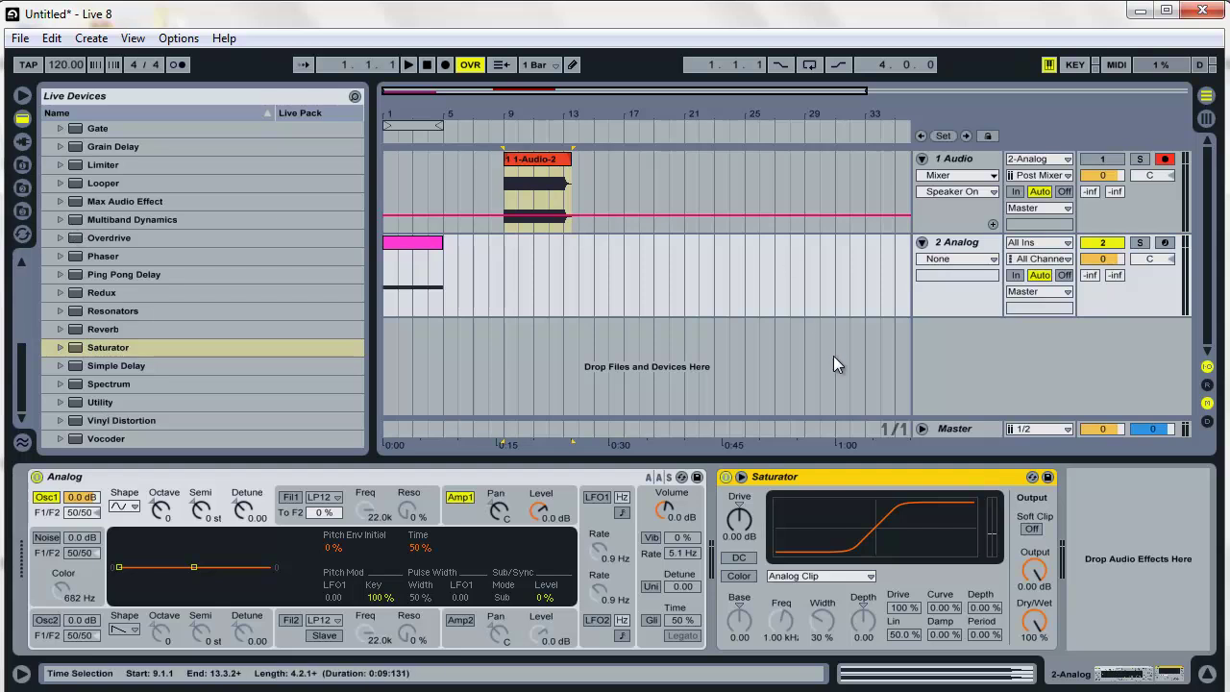
left_click_drag(103, 164, 675, 593)
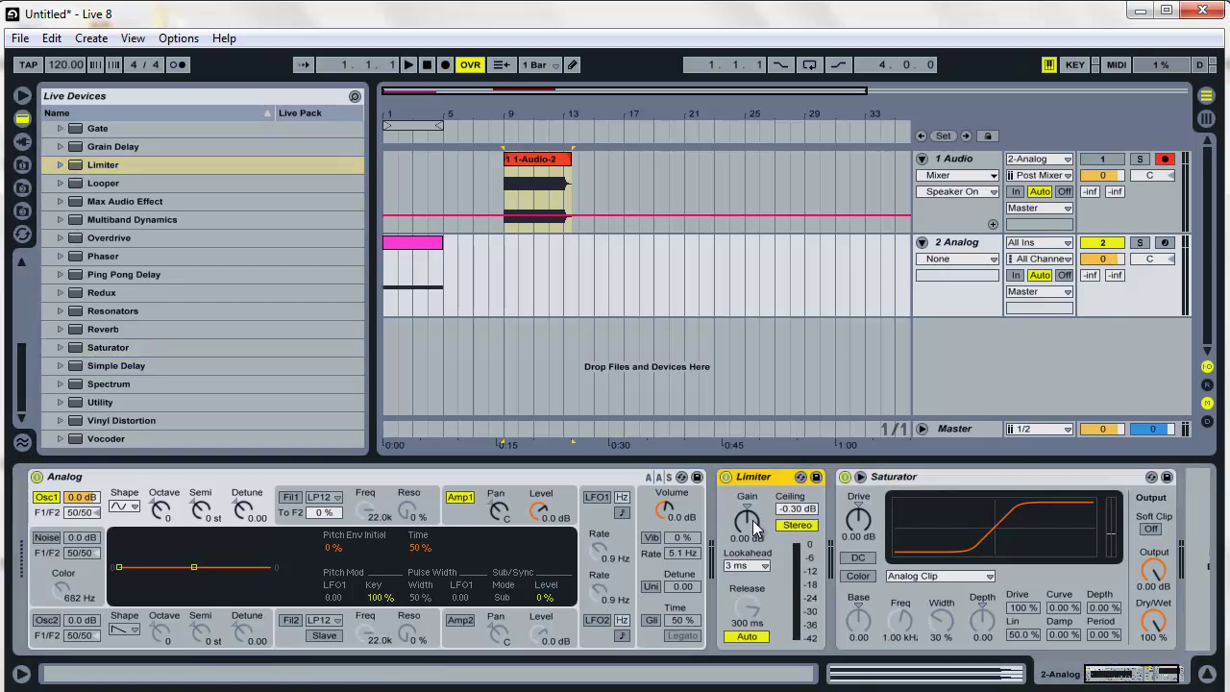
Raise the Limiter gain to 1.90 dB while auditioning the kick from bar 1.
left_click(674, 520)
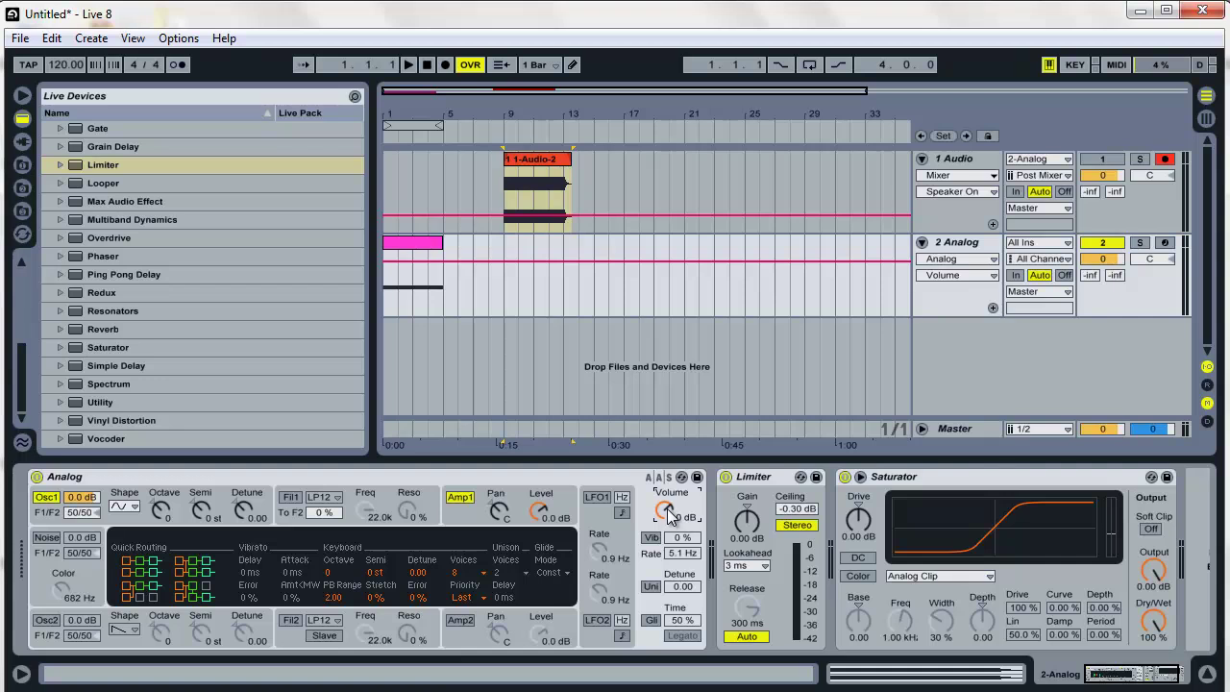
key("space")
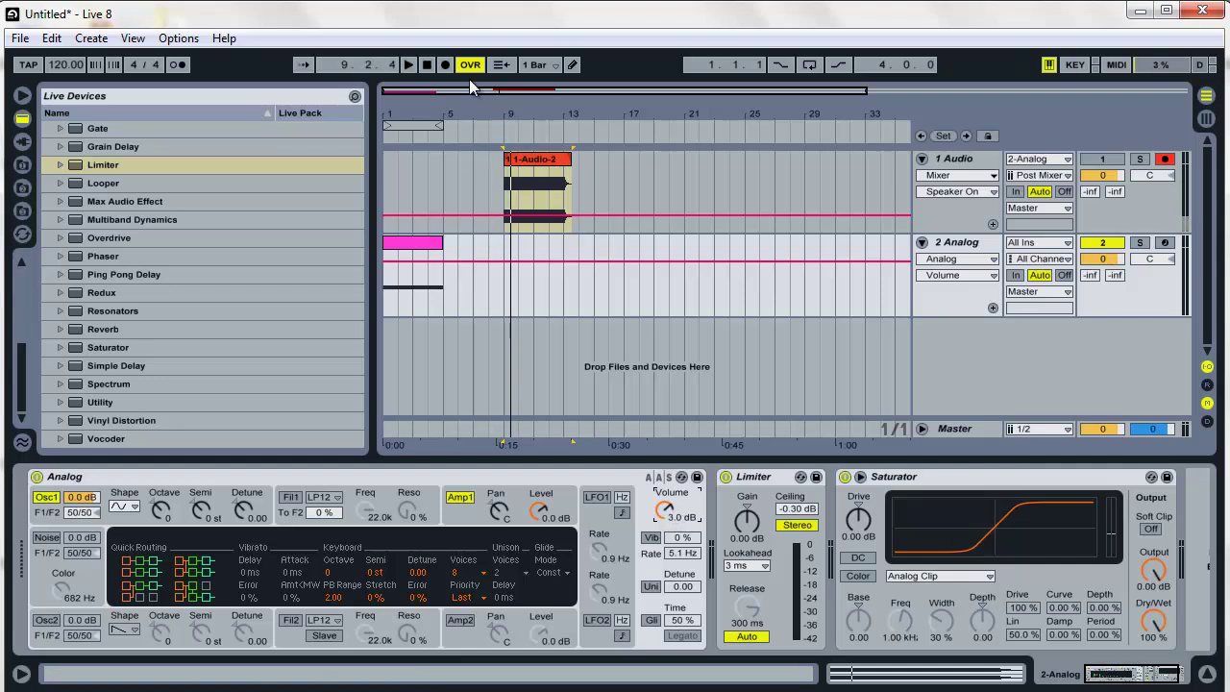
double_click(427, 65)
key("space")
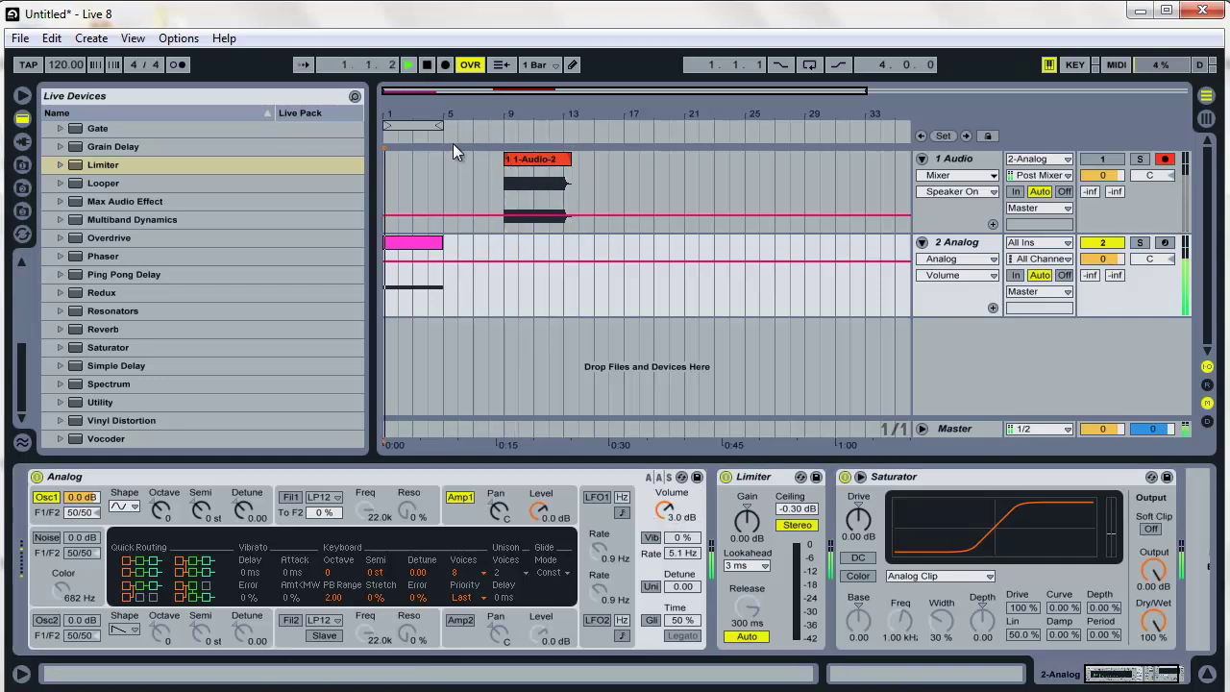
left_click(747, 536)
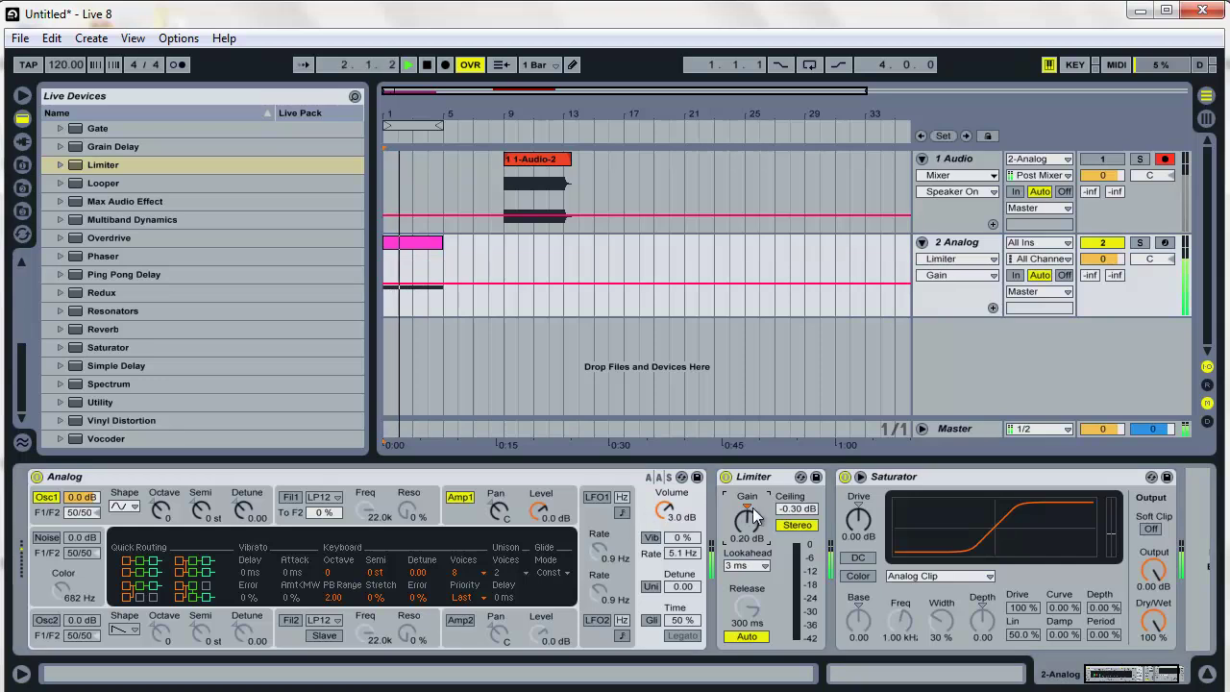
left_click(673, 517)
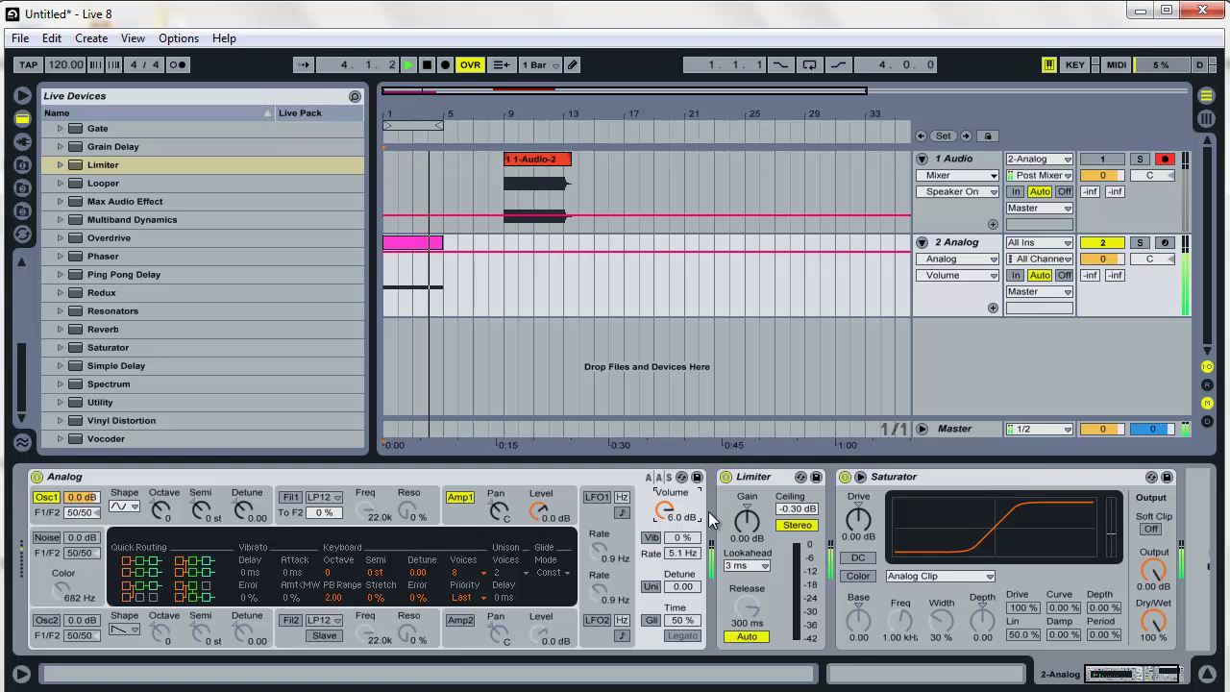
left_click(747, 519)
scroll(747, 520, "up", 4)
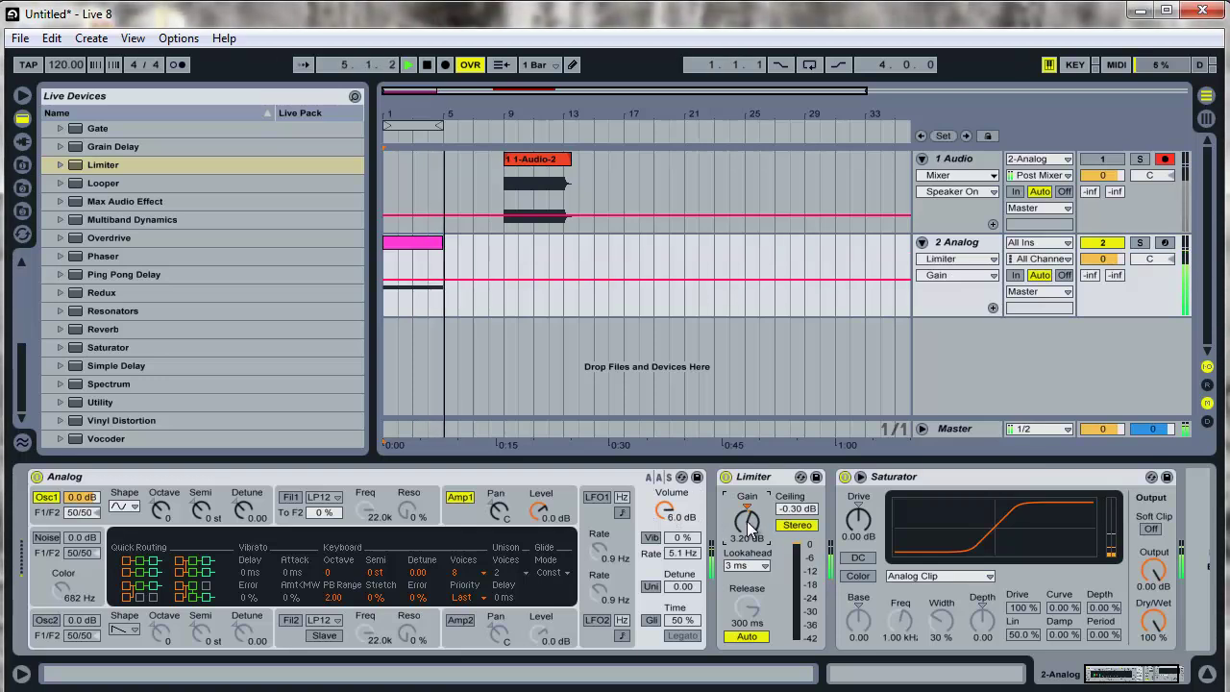
scroll(747, 520, "down", 1)
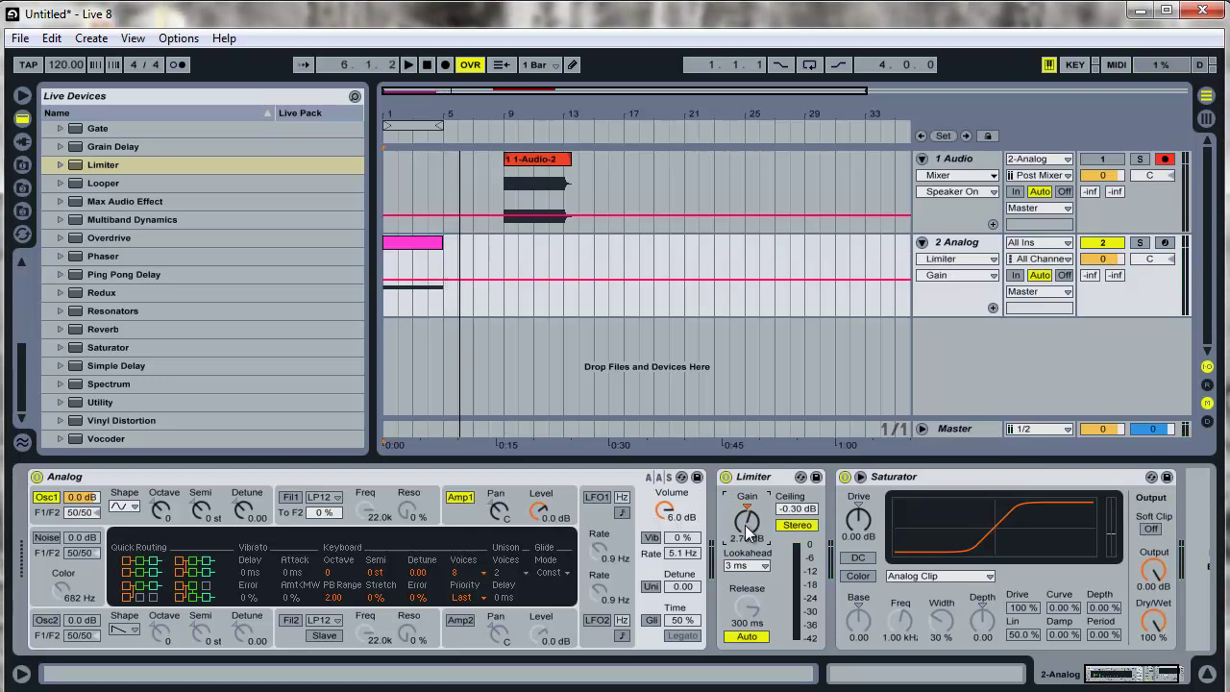
scroll(747, 520, "down", 2)
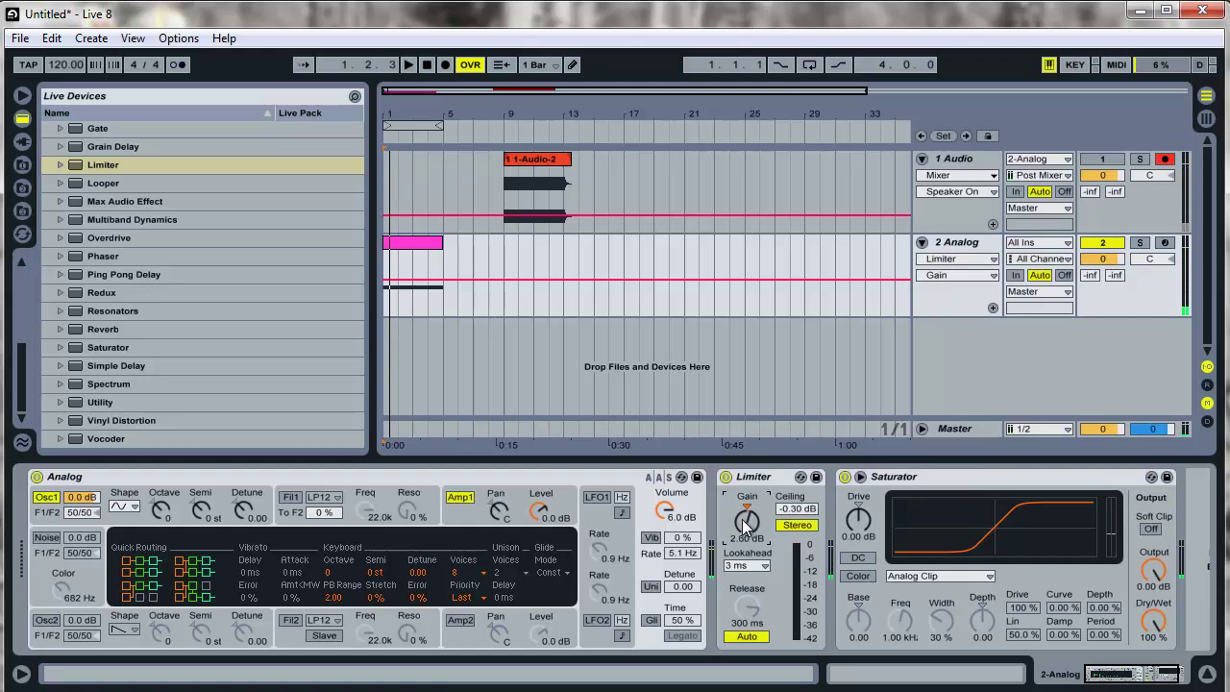
key("space")
scroll(747, 520, "down", 1)
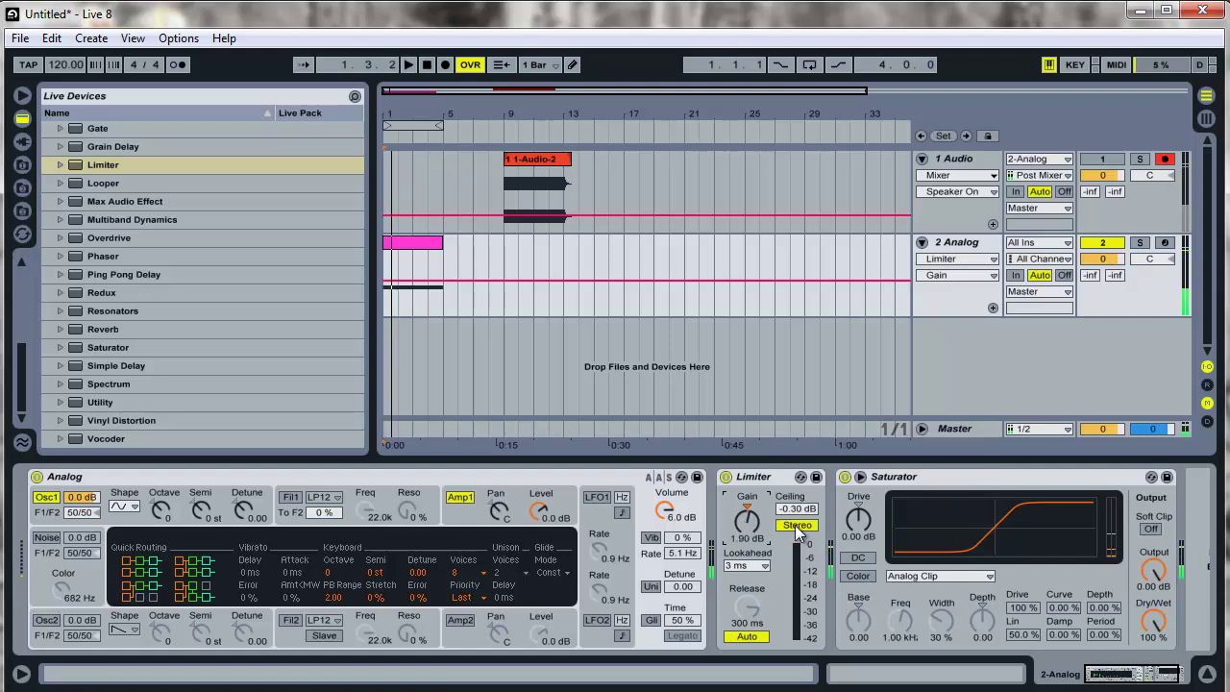
Turn on the Saturator's Soft Clip and scroll the browser back to Audio Effects.
left_click(1134, 679)
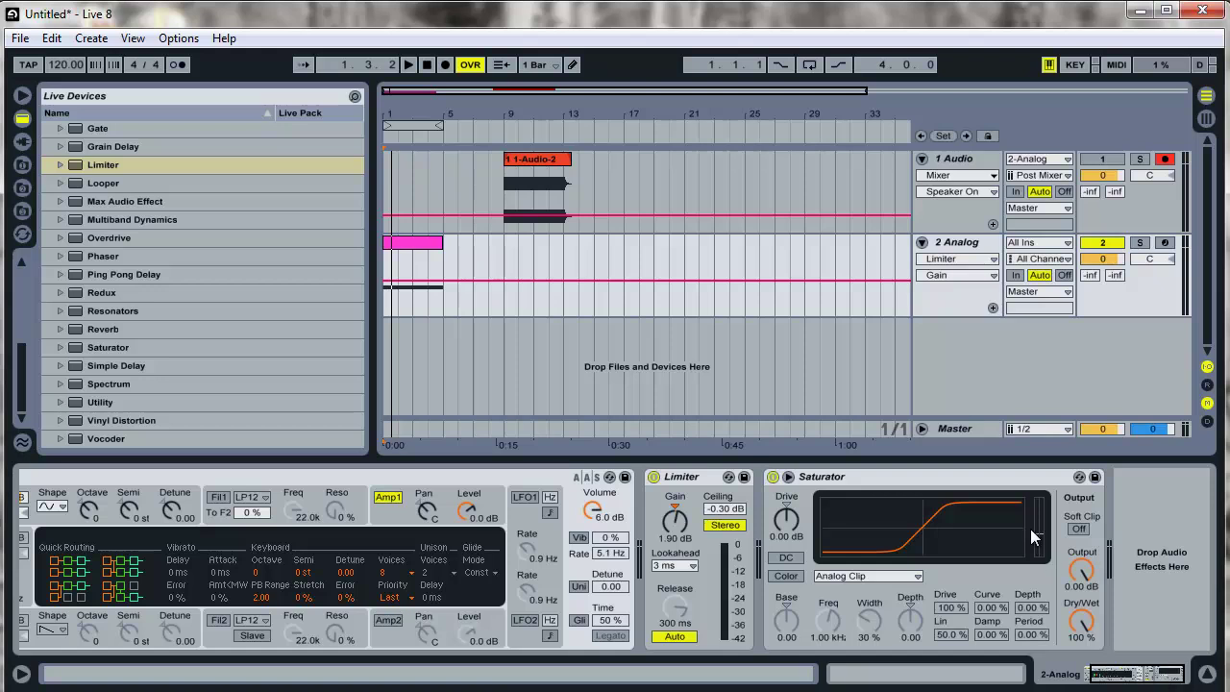
left_click(1078, 529)
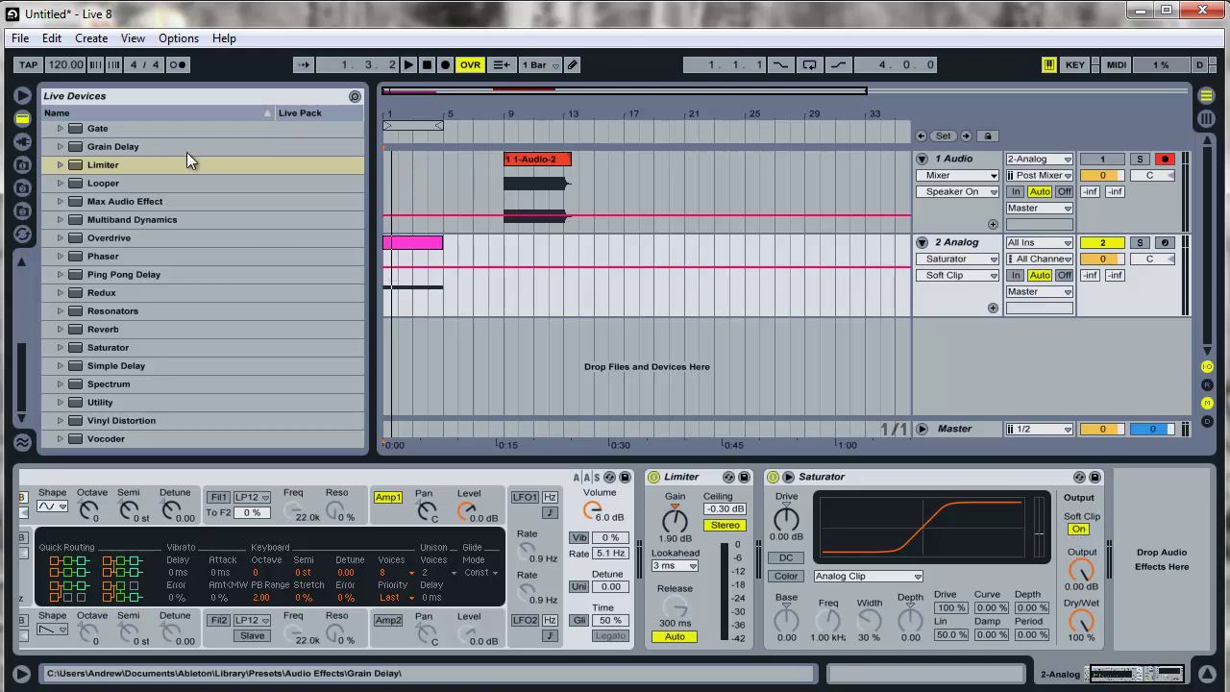
scroll(127, 289, "up", 4)
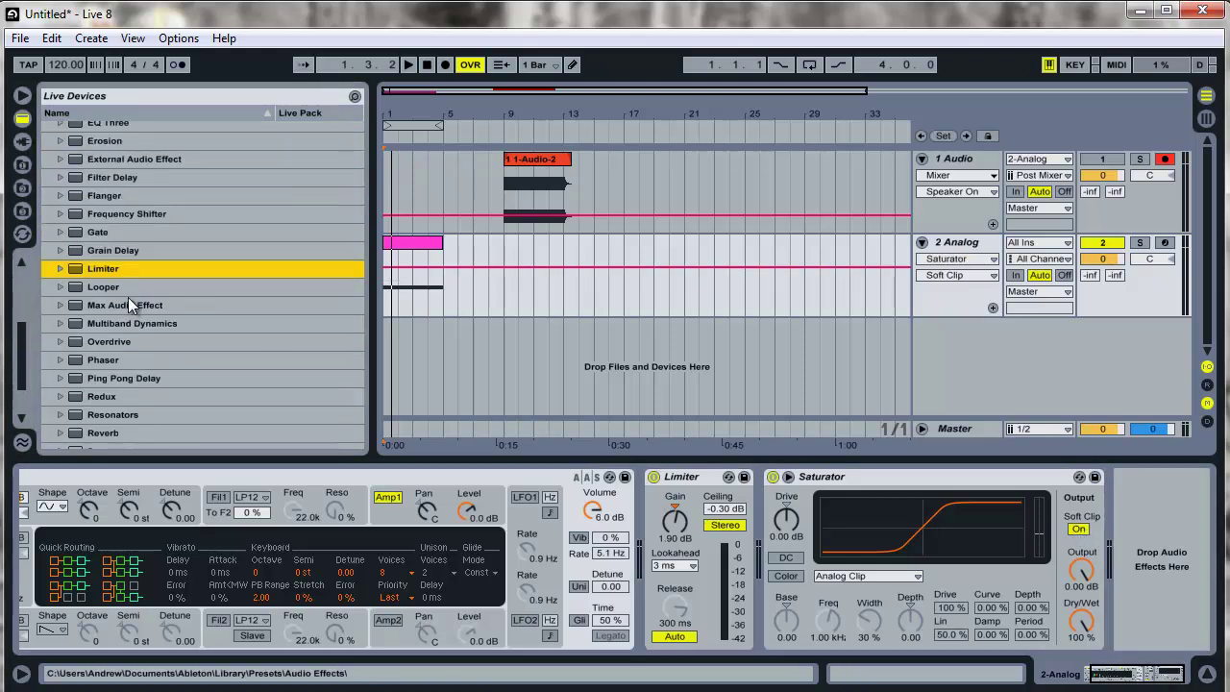
scroll(87, 173, "up", 3)
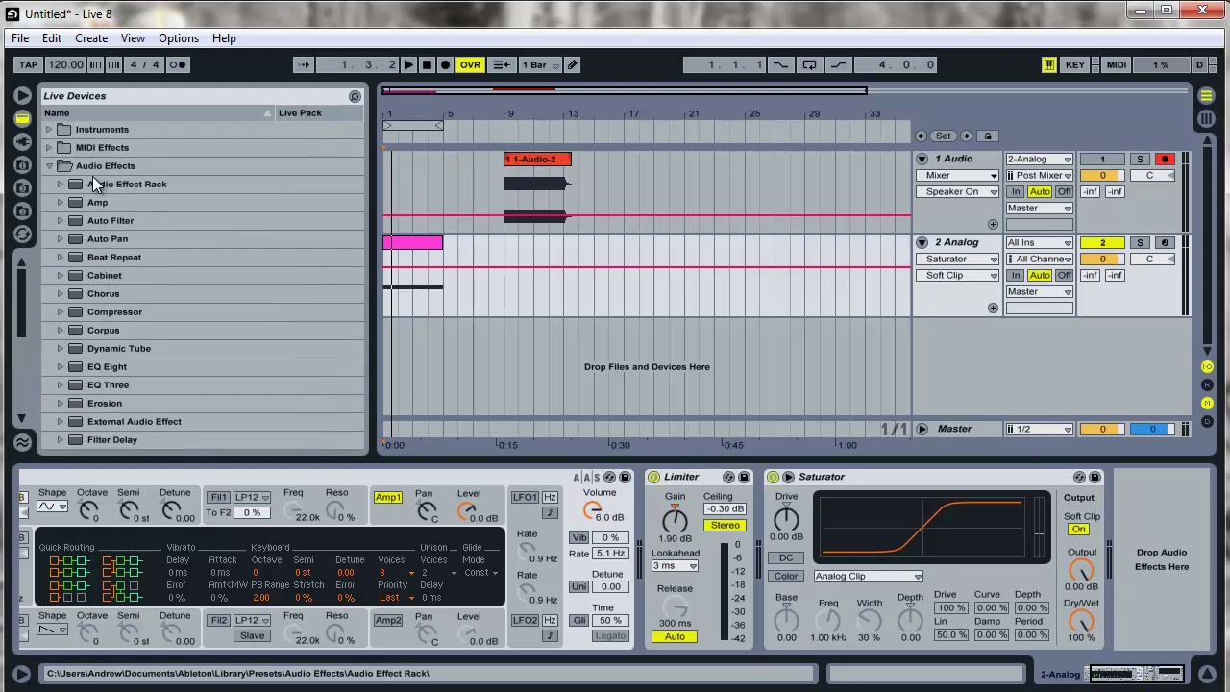
Add an Auto Filter after the Saturator, raise Drive to 15.4 dB, and lower cutoff to ~55 Hz.
left_click_drag(74, 190, 1200, 546)
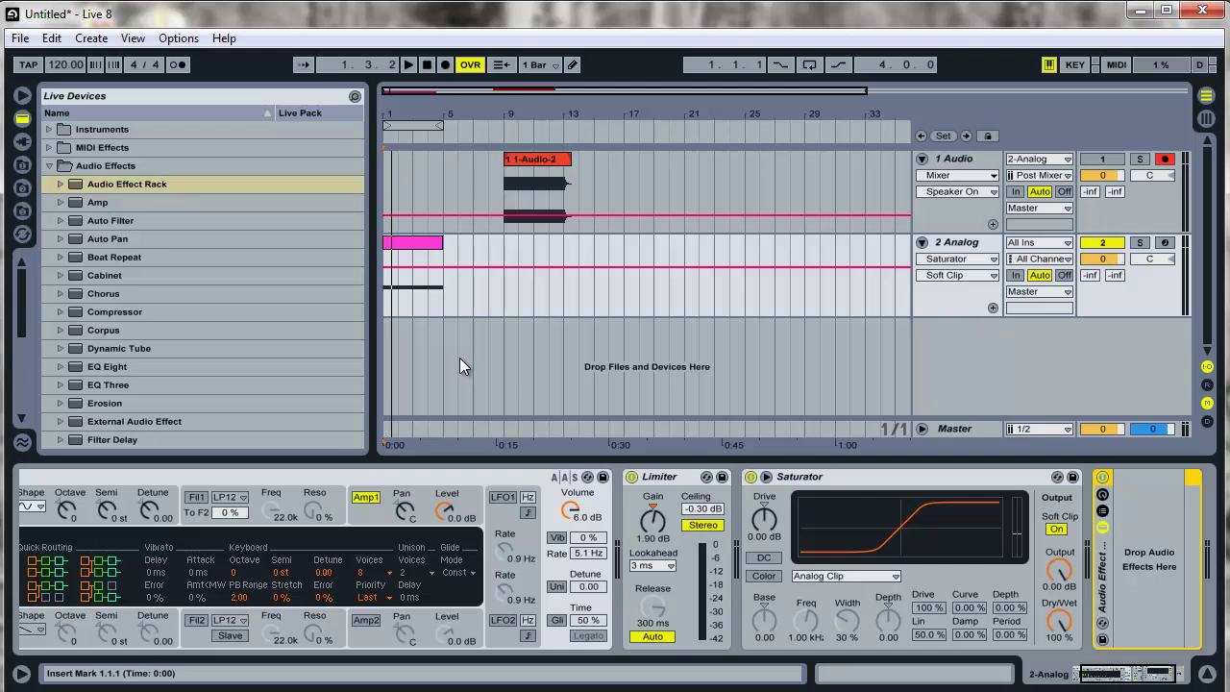
left_click_drag(101, 219, 1023, 574)
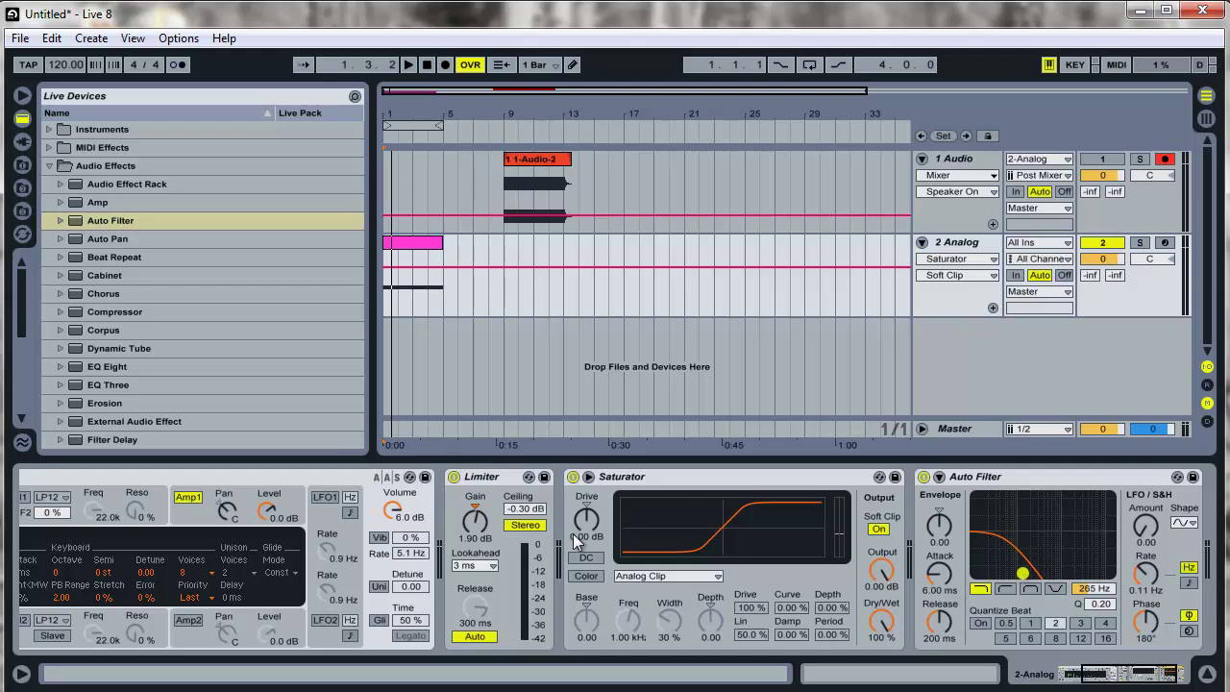
left_click_drag(576, 538, 577, 507)
key("space")
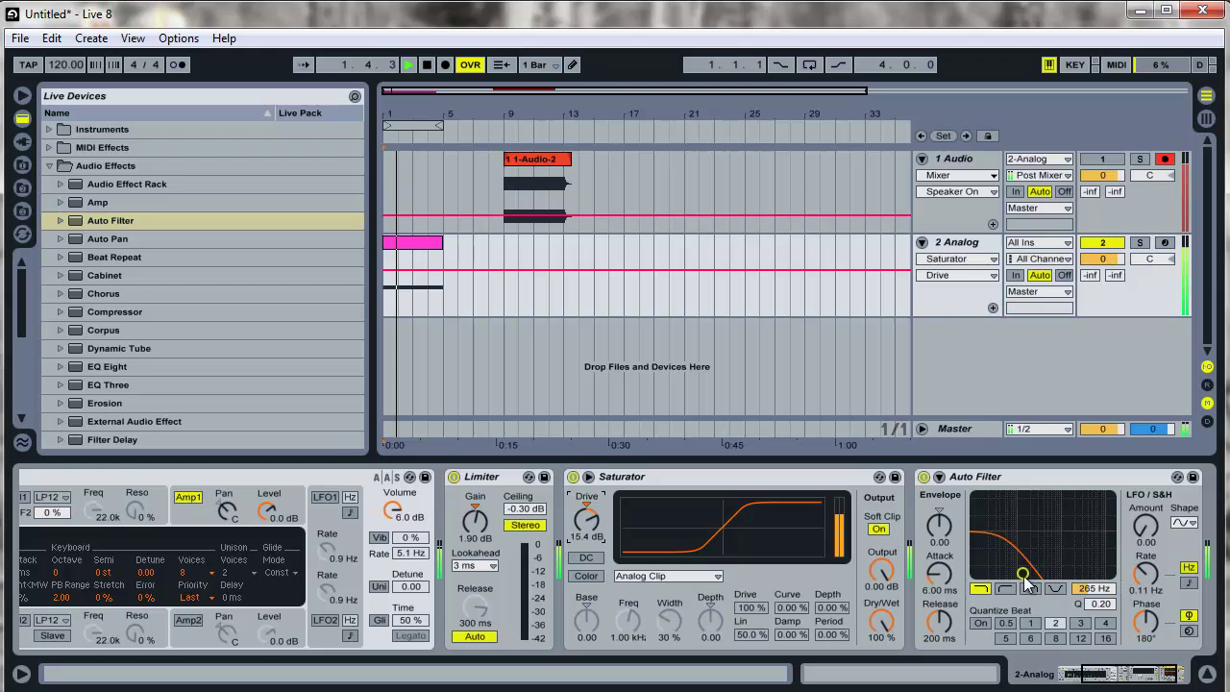
left_click_drag(1025, 576, 994, 567)
left_click(427, 64)
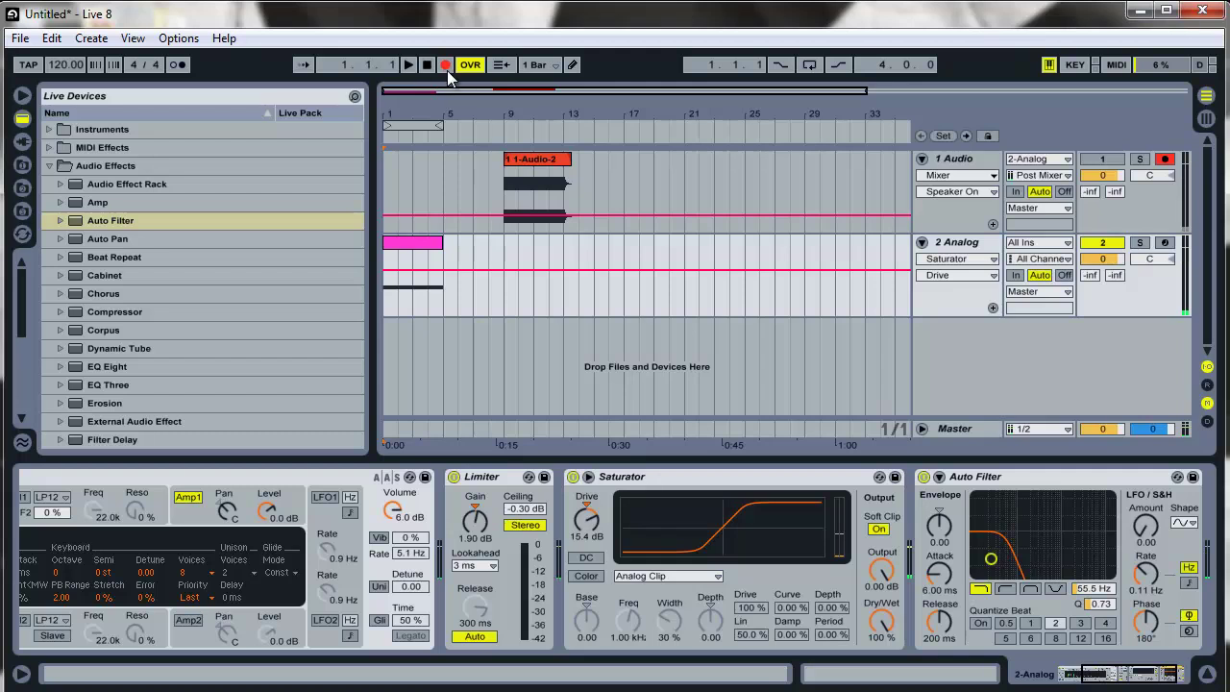
left_click(414, 66)
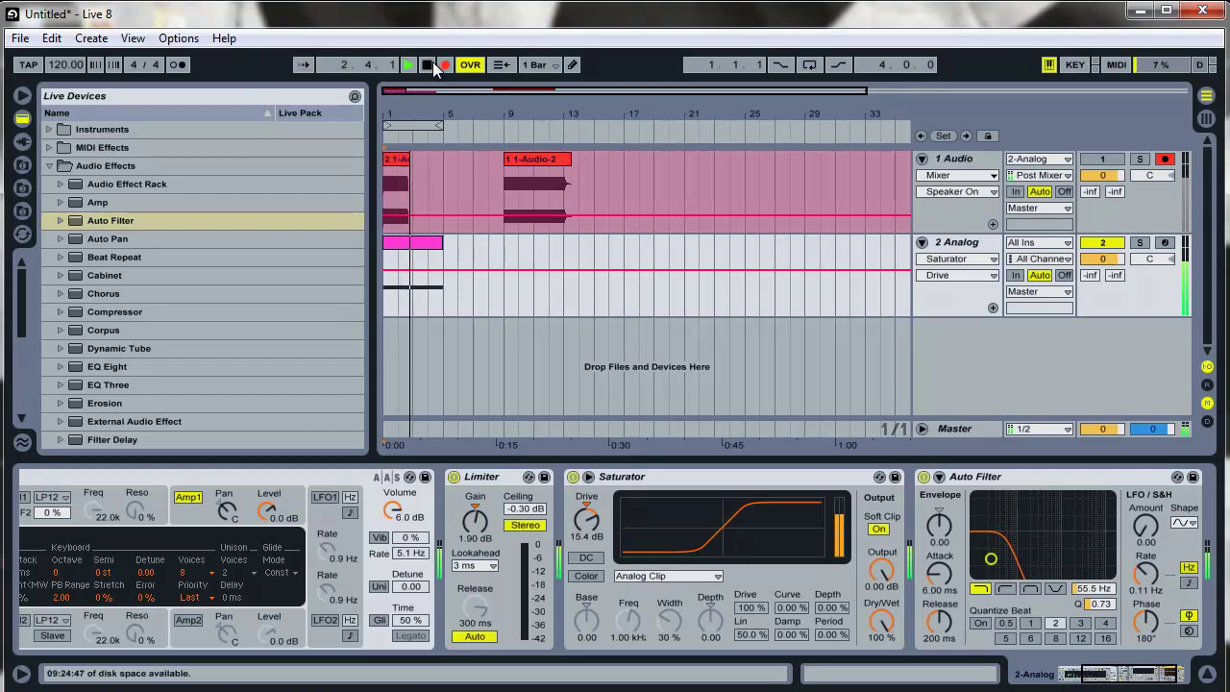
left_click(429, 64)
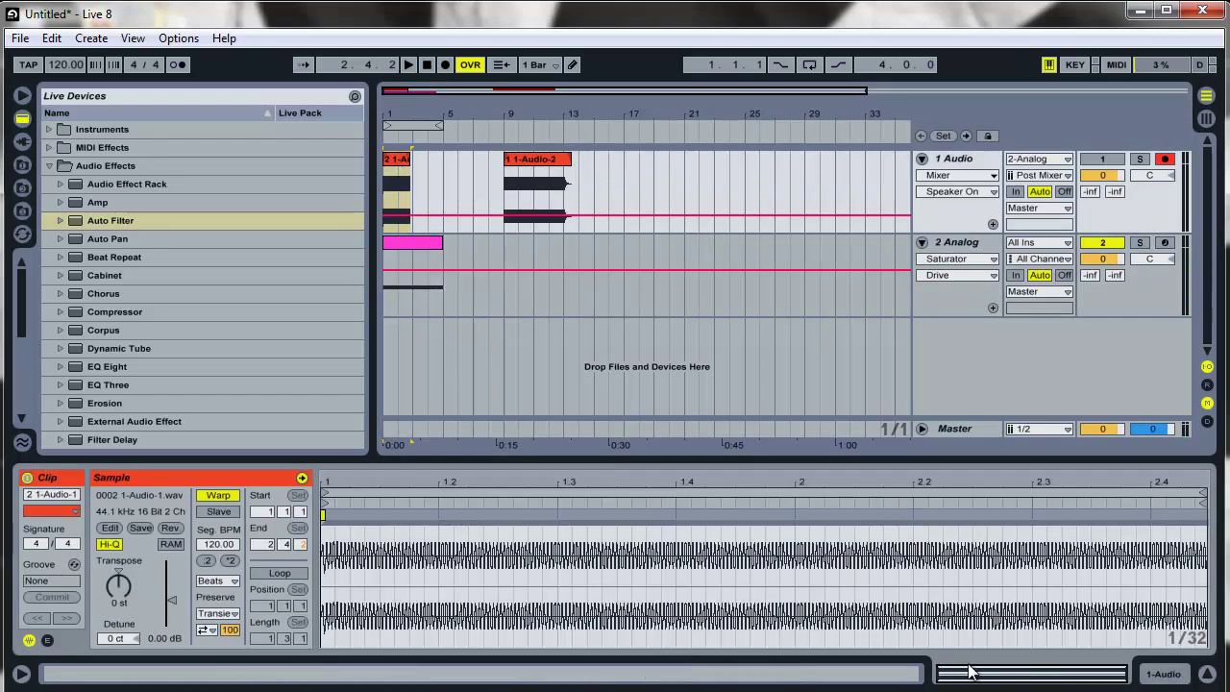
left_click_drag(971, 671, 972, 673)
left_click(392, 188)
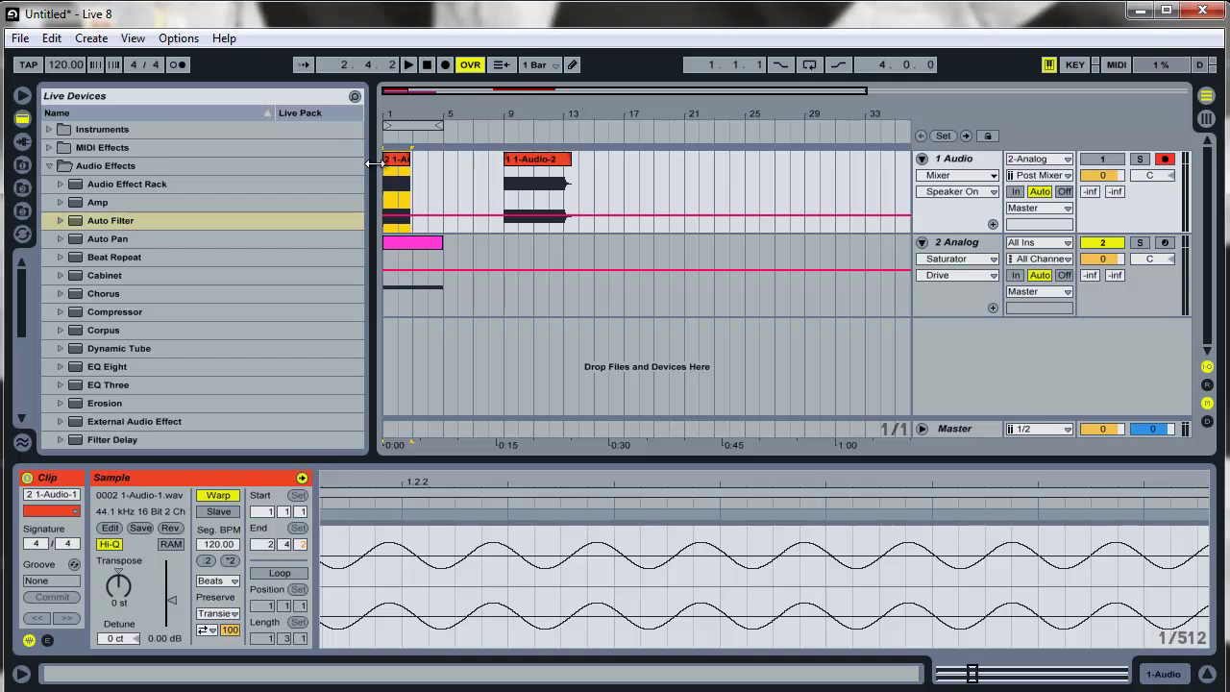
key("Delete")
left_click(967, 253)
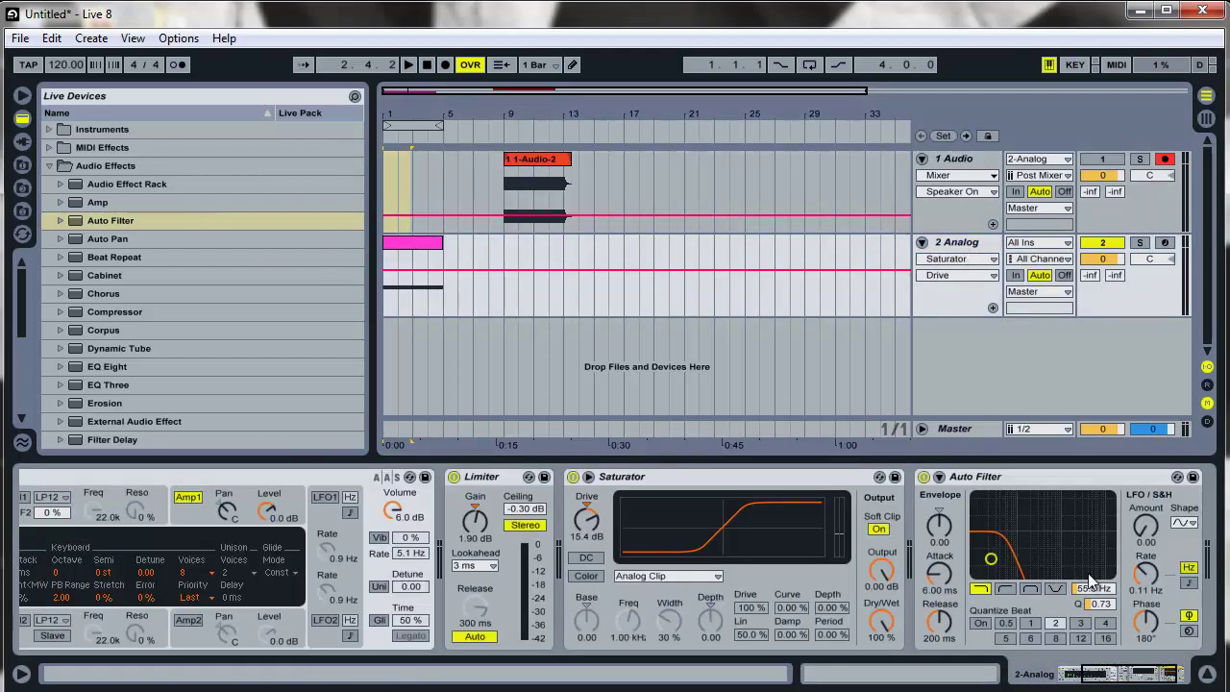
Replace the Auto Filter with an EQ Eight set to high-cut bands around 177 Hz.
left_click(1030, 478)
key("Delete")
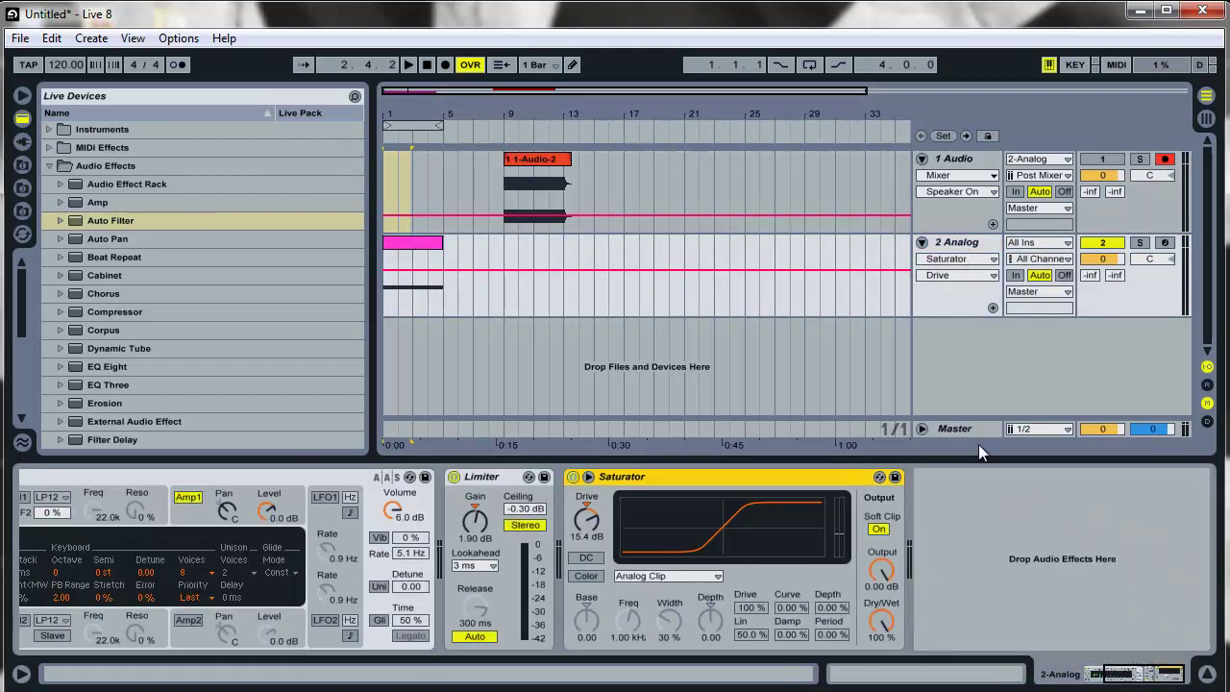
scroll(228, 286, "down", 2)
scroll(229, 285, "down", 1)
left_click_drag(76, 249, 937, 574)
left_click(990, 638)
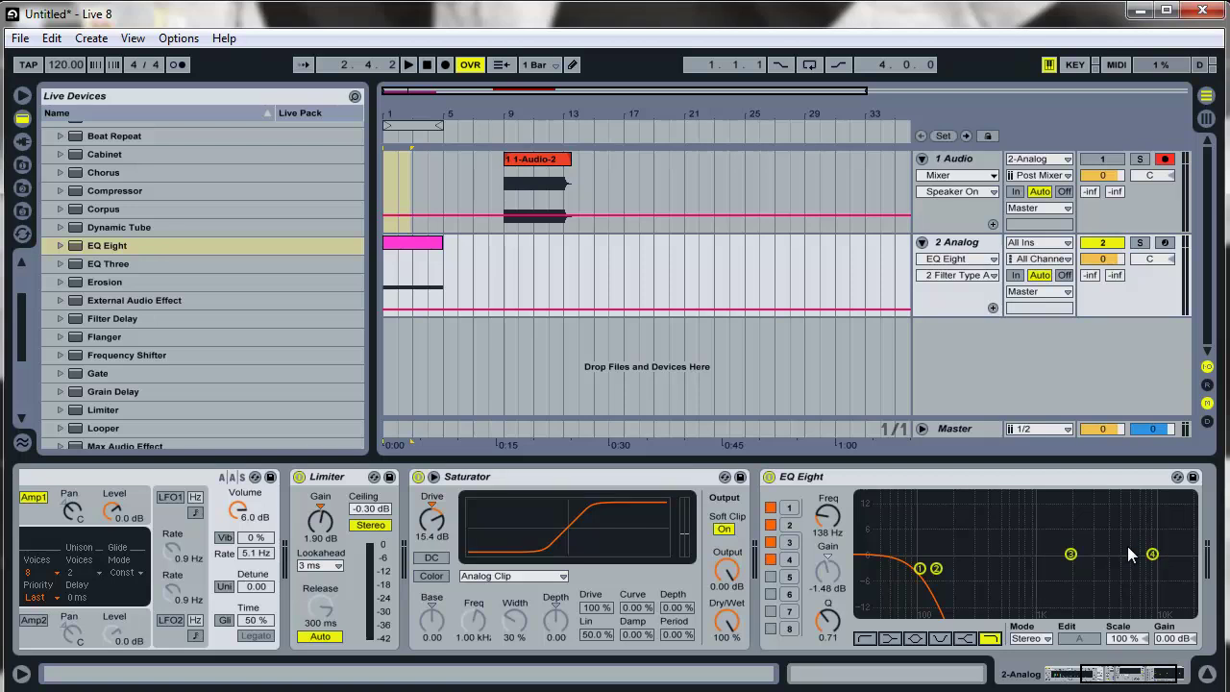
left_click_drag(1071, 560, 962, 572)
left_click(990, 638)
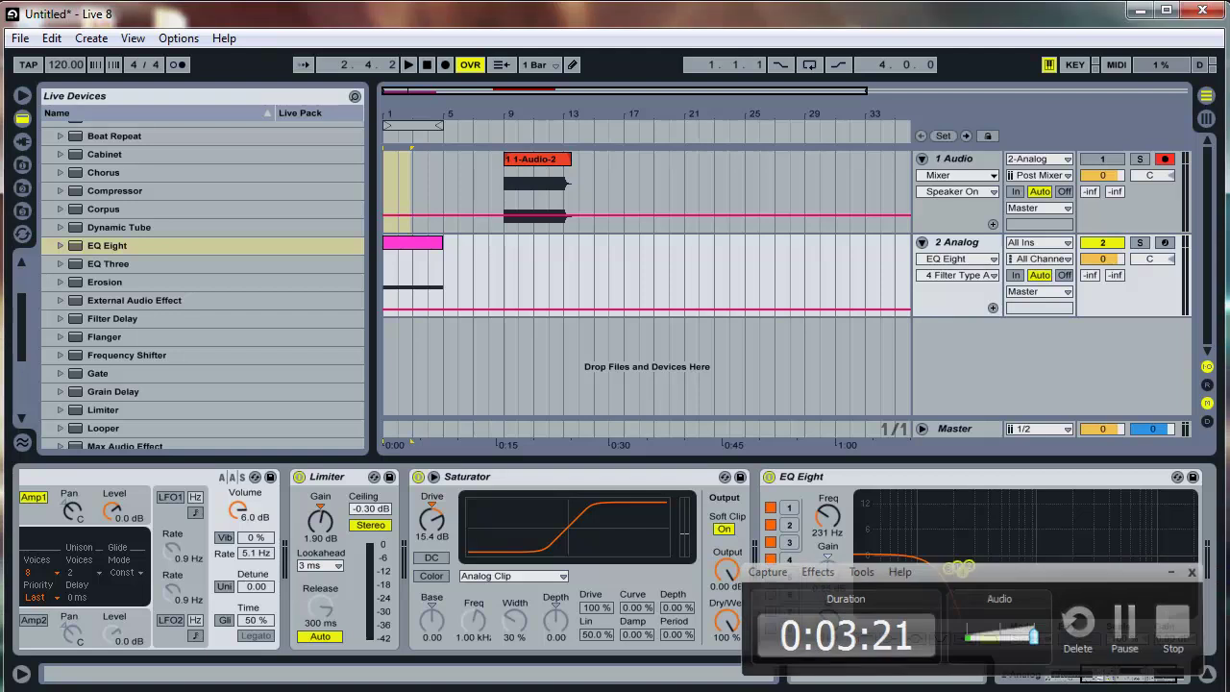
Nudge the EQ cutoff near 231 Hz and record Saturator Drive falling to 6.29 dB.
left_click(422, 249)
key("space")
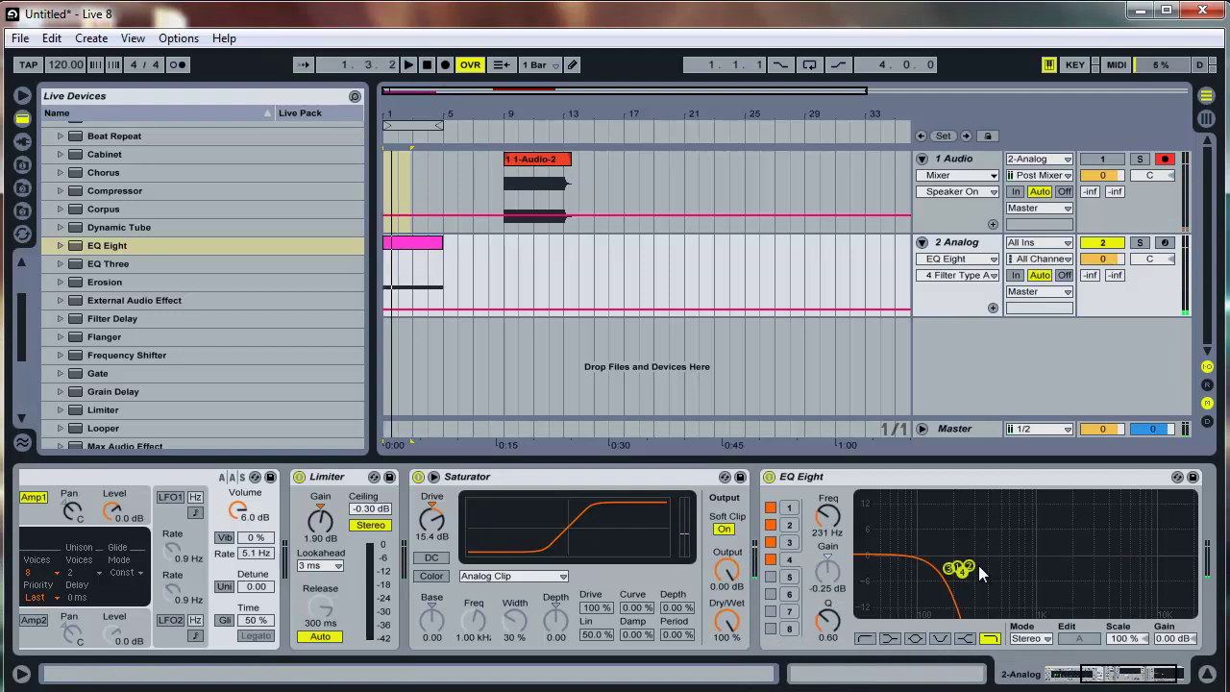
left_click_drag(969, 566, 964, 573)
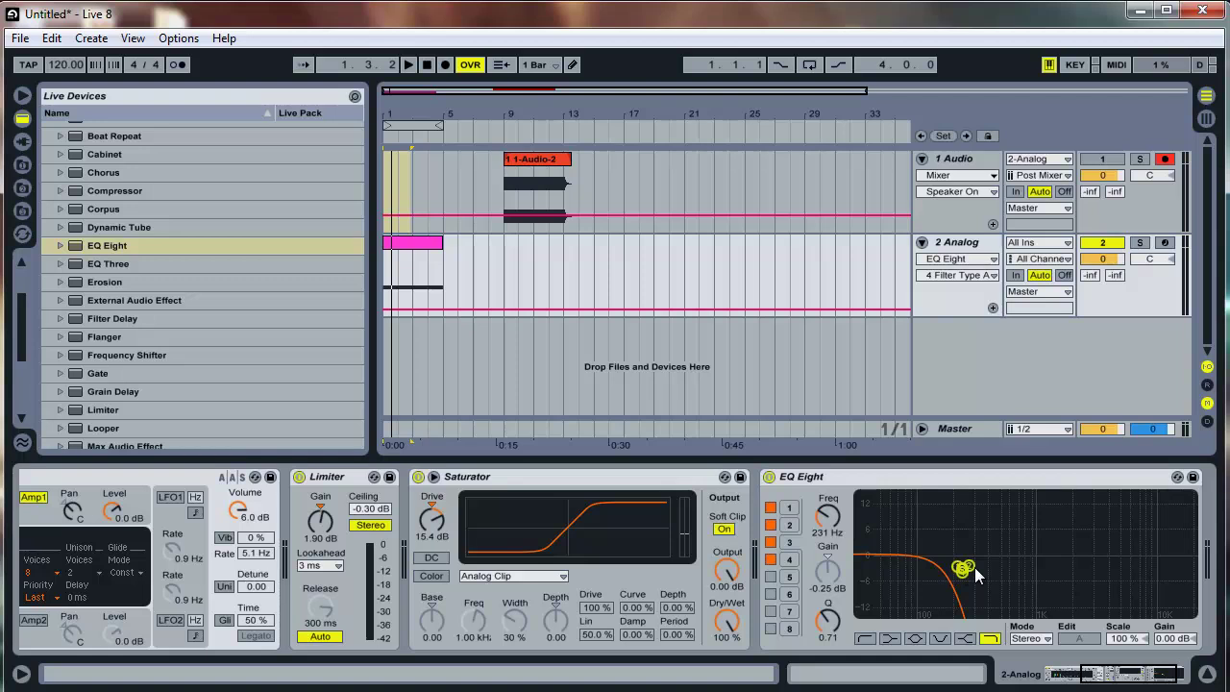
key("space")
left_click_drag(432, 517, 432, 521)
key("space")
left_click_drag(431, 529, 432, 534)
Stop recording and remove the recorded Drive envelope from the MIDI clip.
key("space")
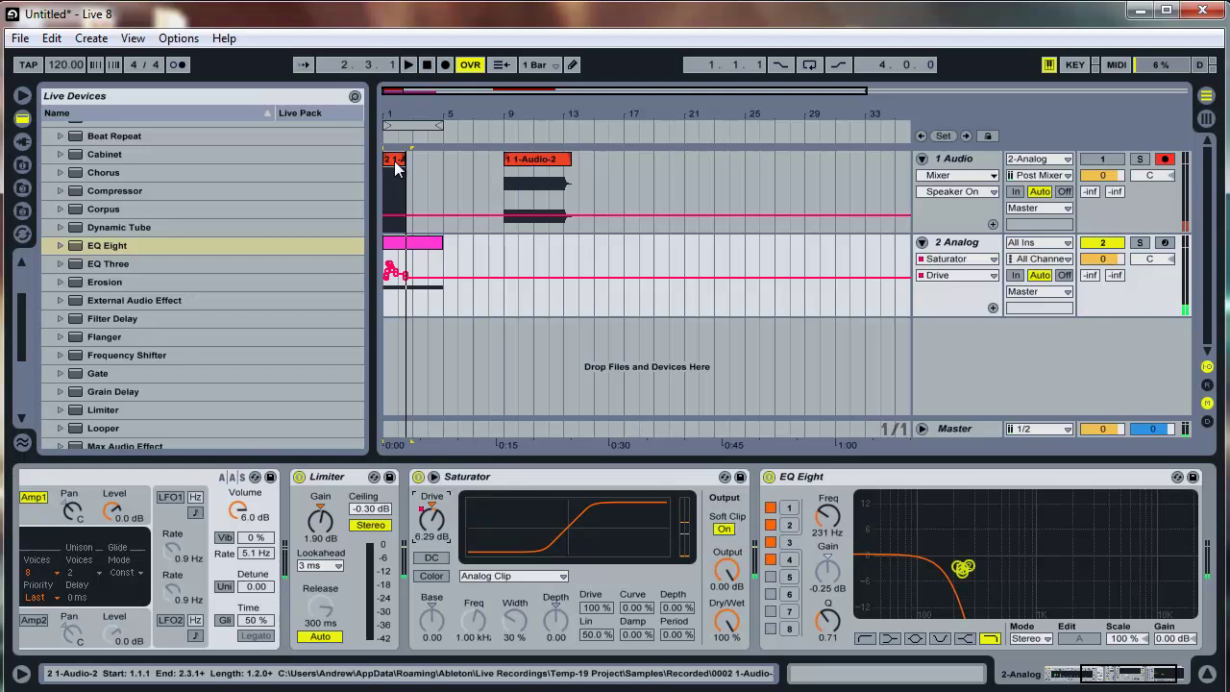
left_click(393, 158)
left_click_drag(971, 679, 967, 672)
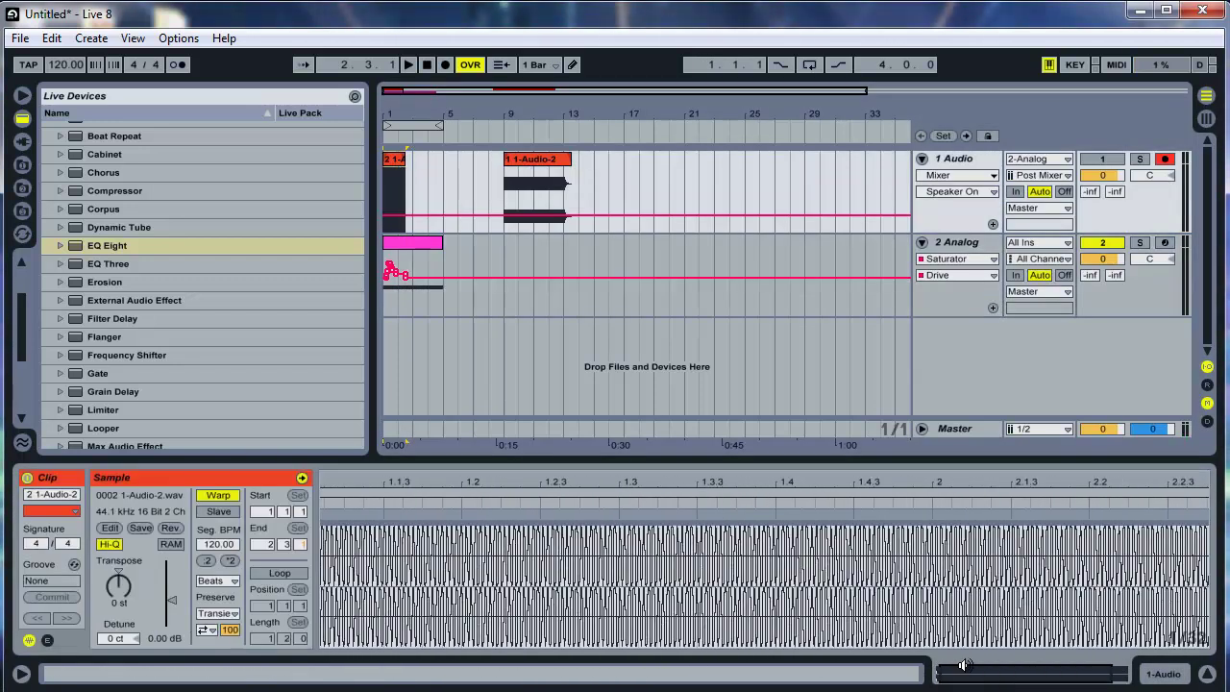
left_click(392, 276)
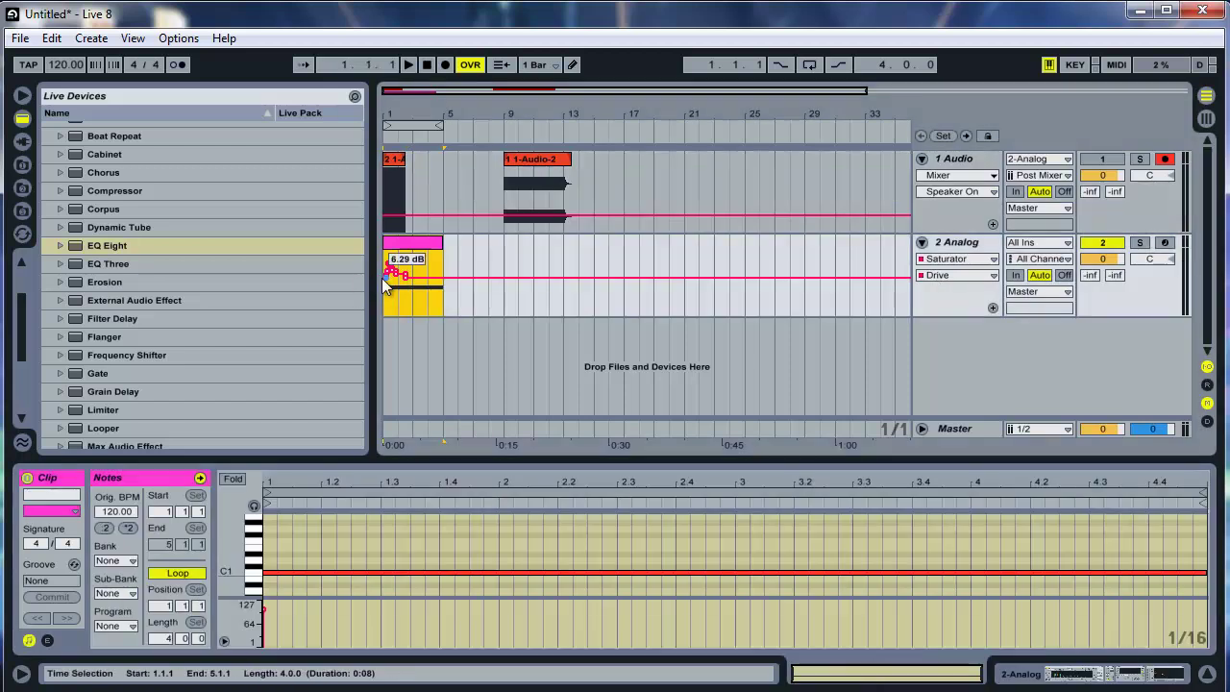
right_click(402, 295)
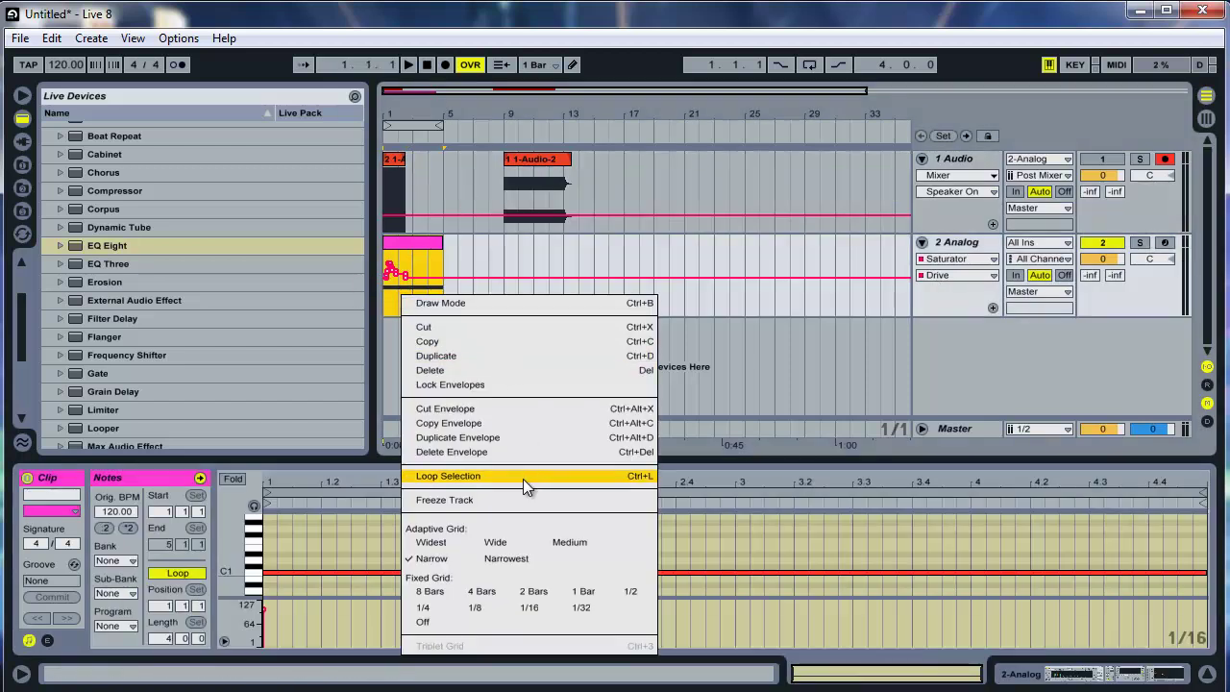
left_click(445, 409)
Delete the new bar-1 audio take, rewind, and show the Analog device chain.
left_click(394, 170)
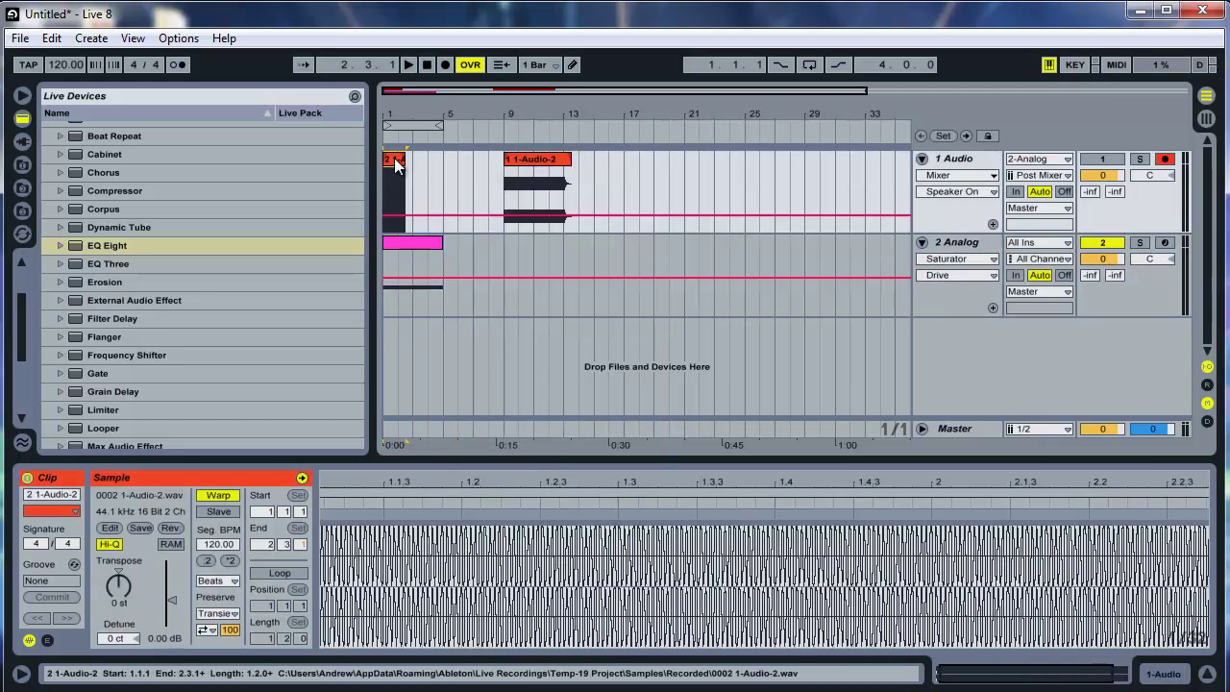
key("Delete")
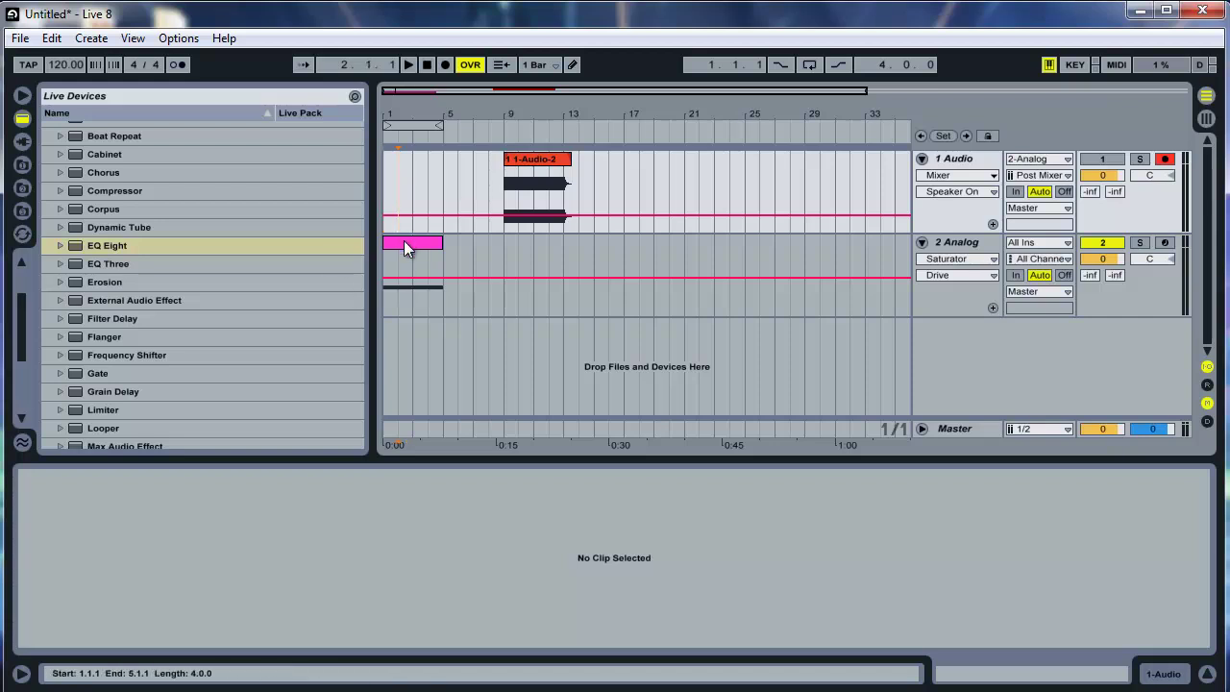
left_click(405, 240)
left_click(427, 67)
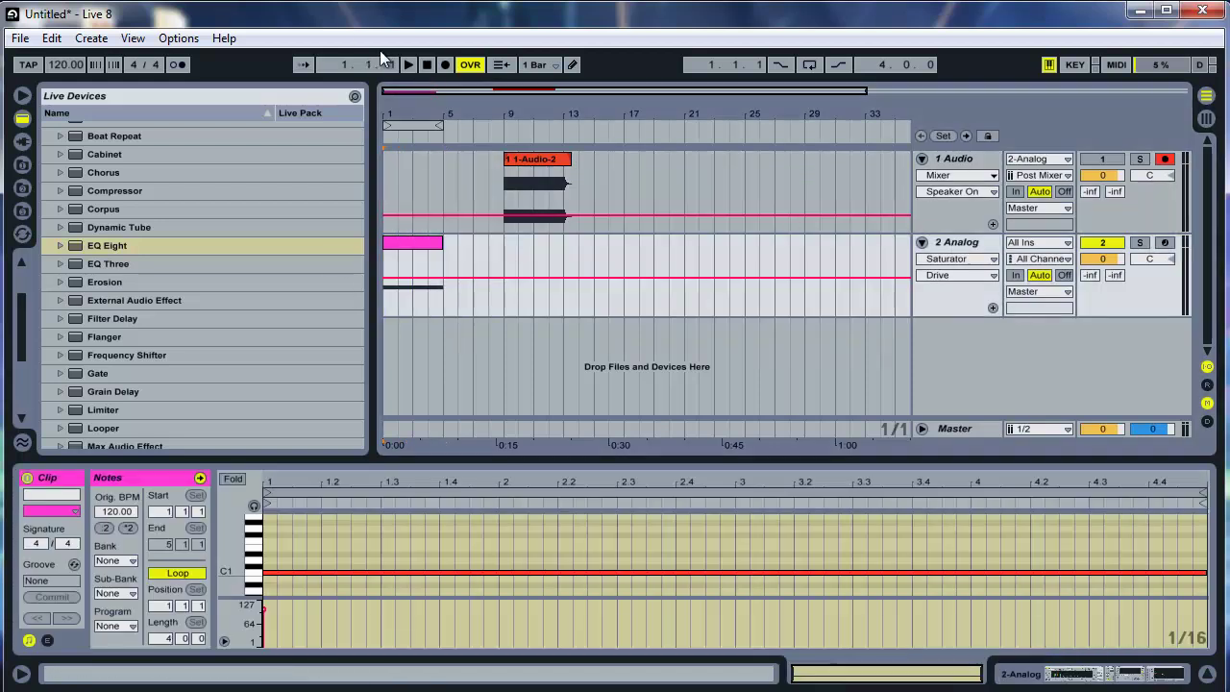
left_click(951, 244)
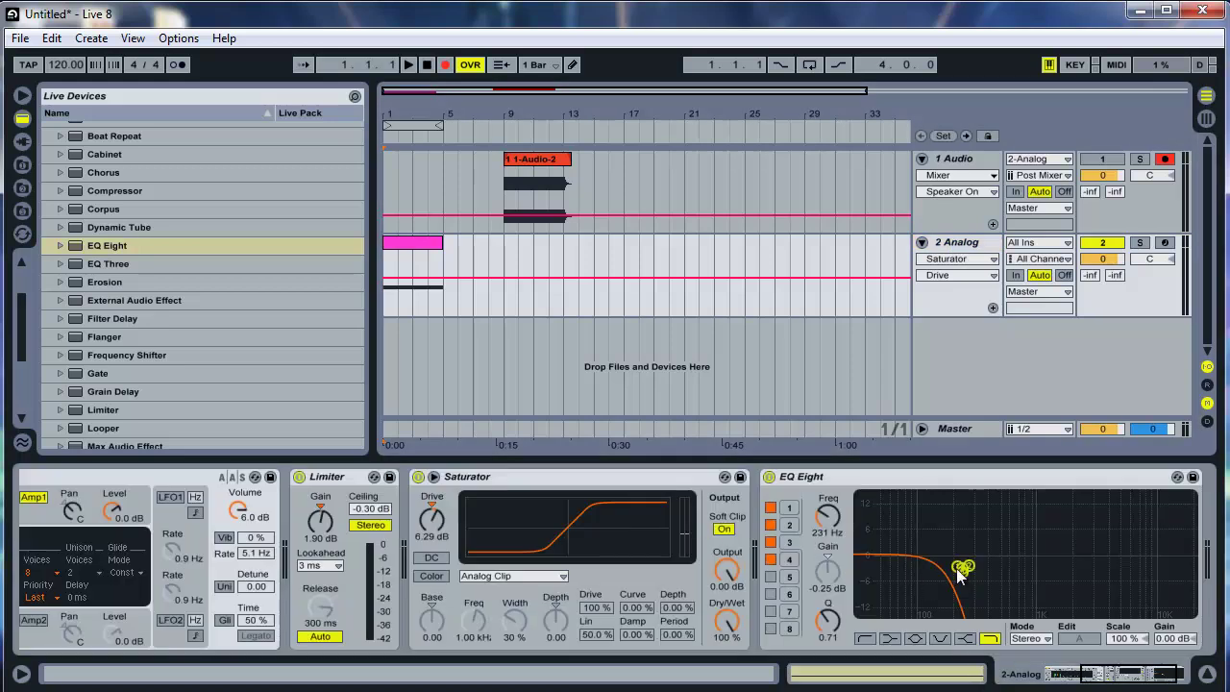
Lower the EQ Eight low-pass to 177 Hz and record a new take at bar 1.
left_click_drag(960, 573, 952, 577)
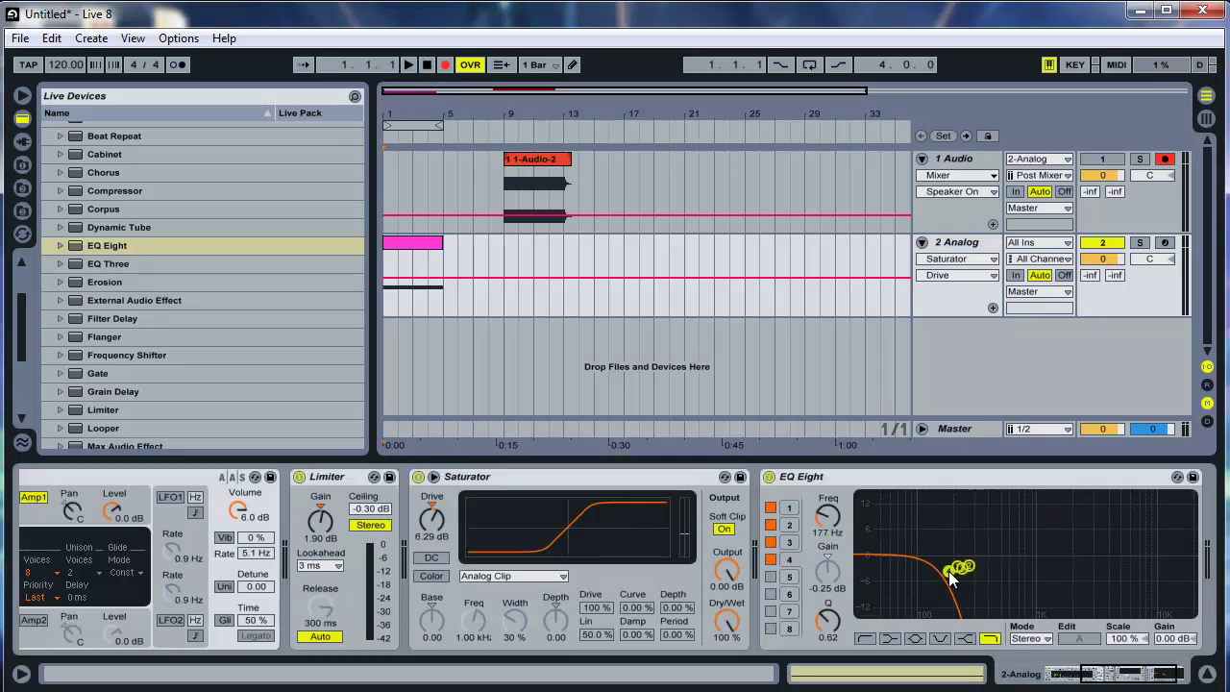
left_click(408, 64)
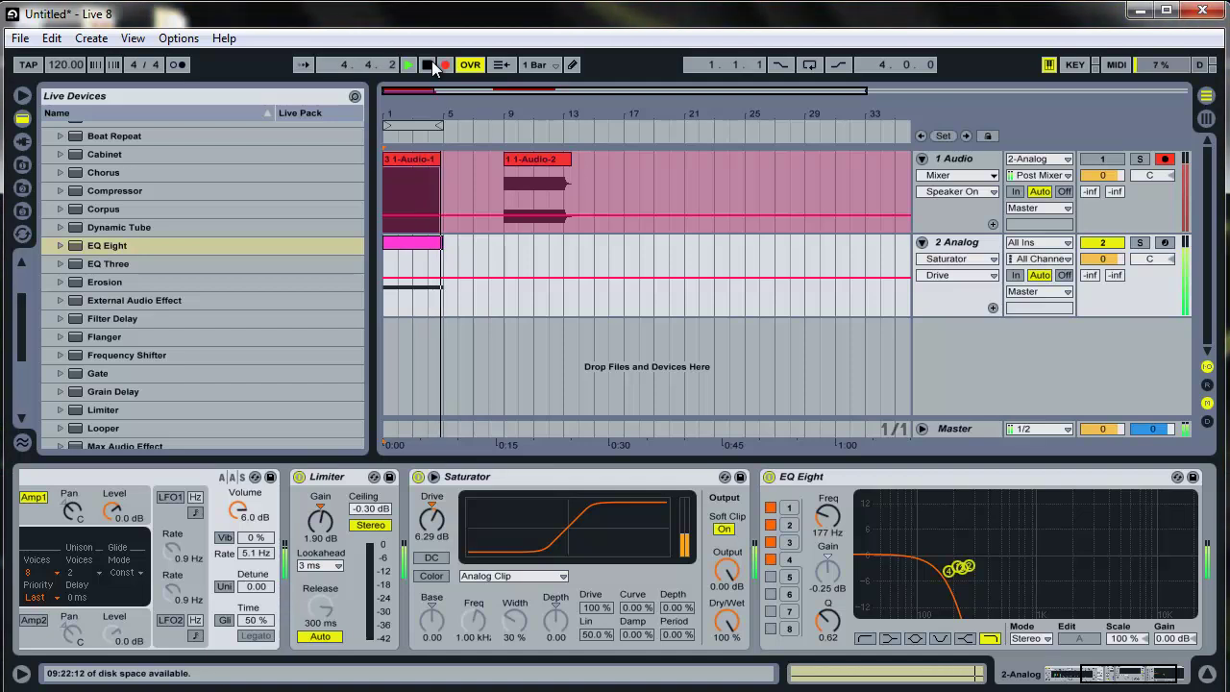
left_click(433, 67)
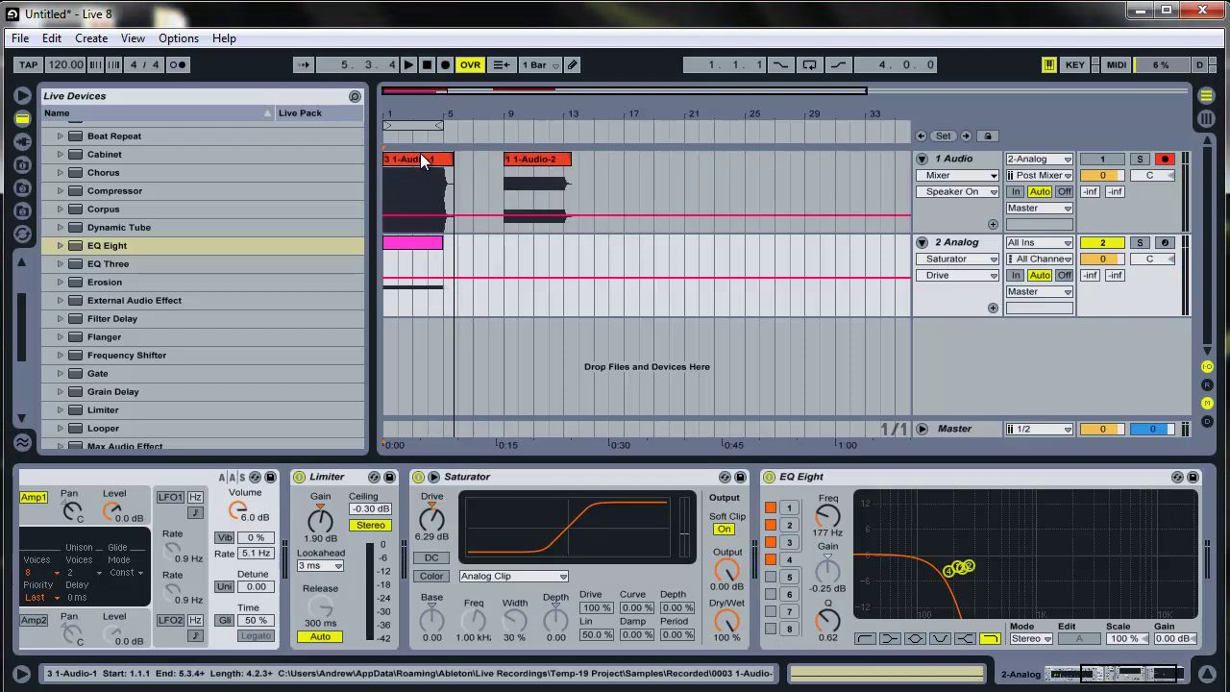
left_click(419, 158)
left_click_drag(970, 676, 971, 682)
Move the 1-Audio-2 clip two bars earlier to bar 7 and set its gain to 6.06 dB.
left_click(429, 244)
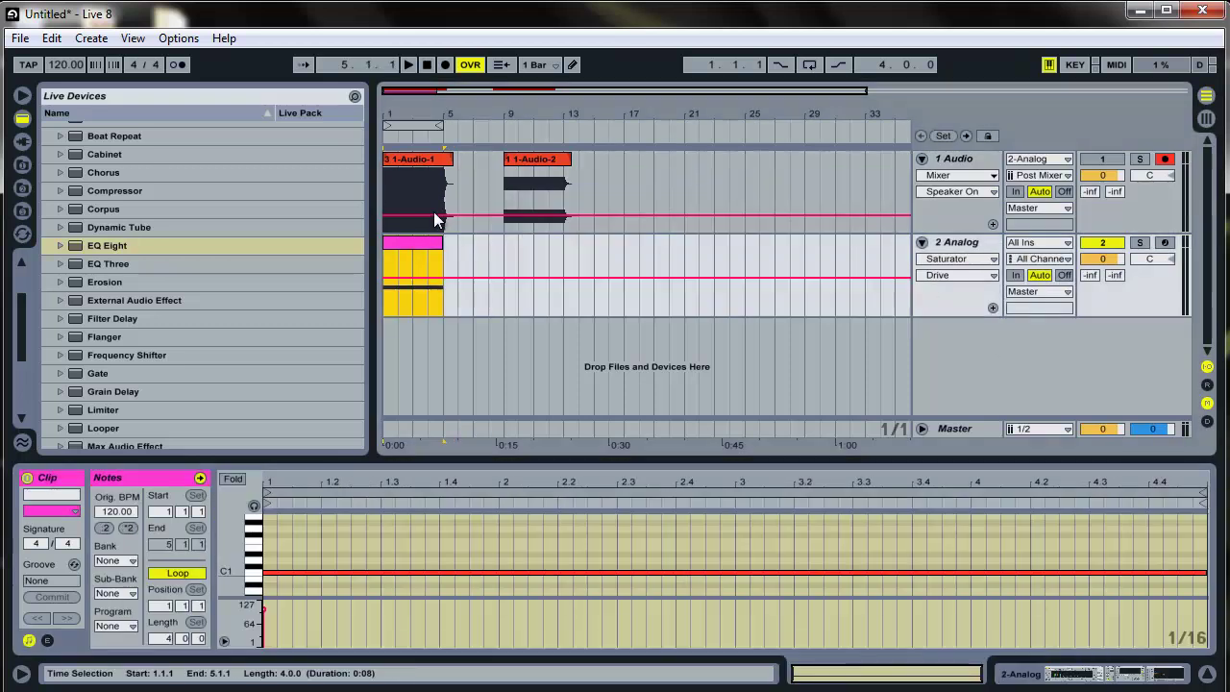
left_click_drag(534, 162, 494, 257)
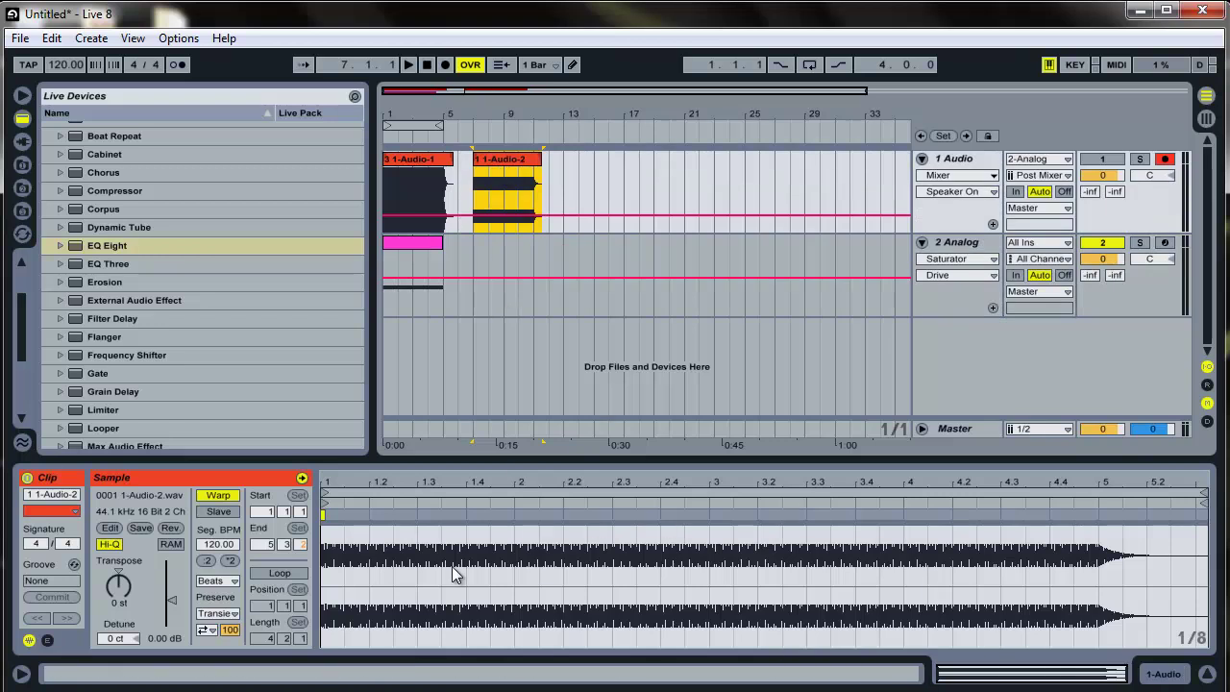
mouse_move(171, 598)
left_mouse_down()
mouse_move(164, 586)
mouse_move(151, 597)
mouse_move(157, 586)
mouse_move(156, 612)
left_mouse_up()
left_click(402, 167)
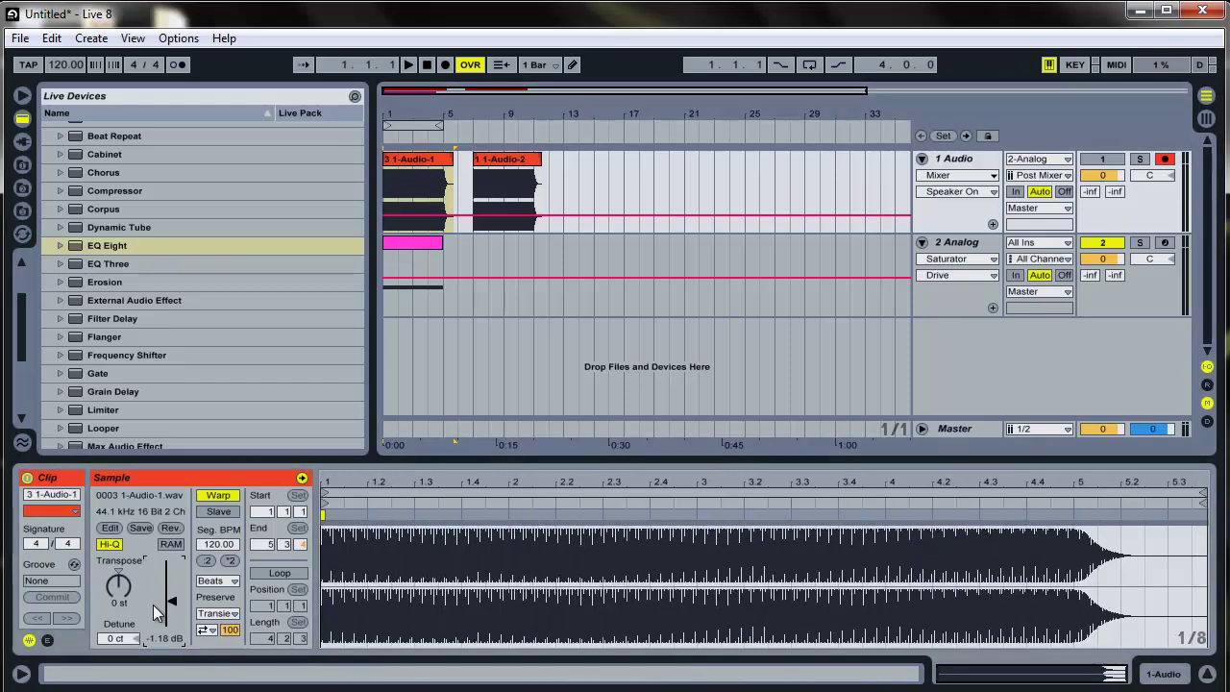
left_click(399, 240)
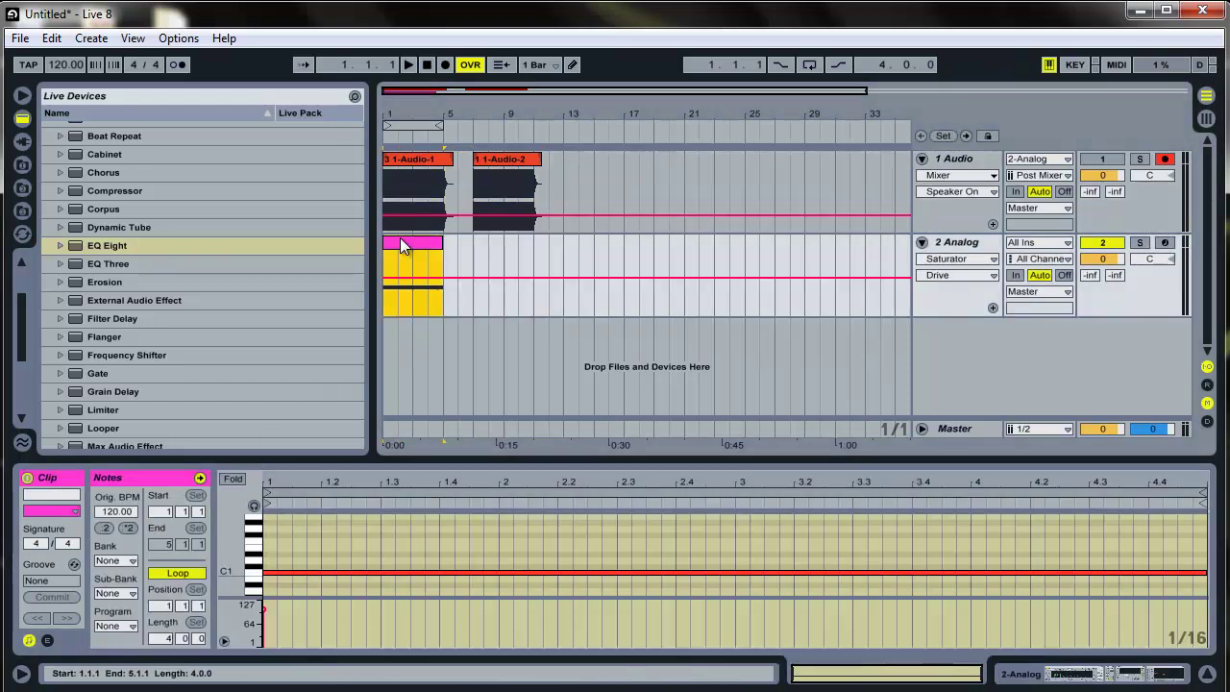
Delete the pink MIDI clip and the 2 Analog track.
key("Delete")
left_click(990, 248)
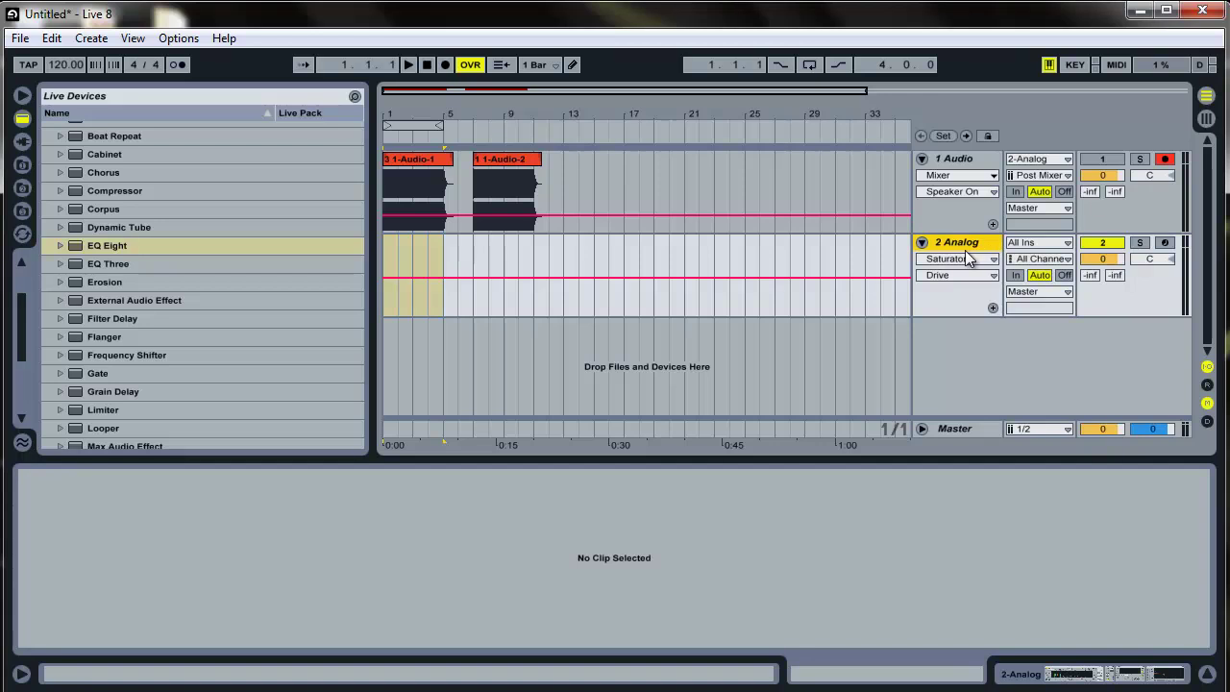
key("Delete")
right_click(1033, 319)
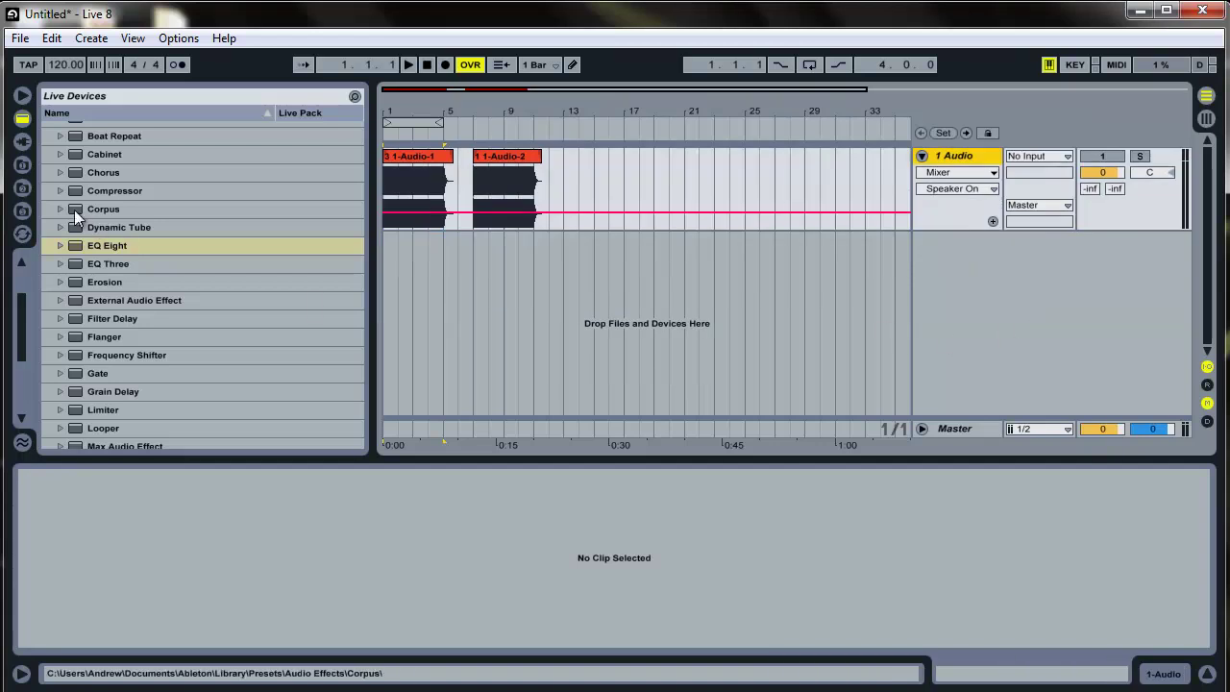
left_click(83, 252)
Drag Sampler from the Instruments folder onto a new MIDI track.
scroll(73, 208, "up", 2)
scroll(73, 208, "up", 1)
left_click(53, 133)
left_click(52, 132)
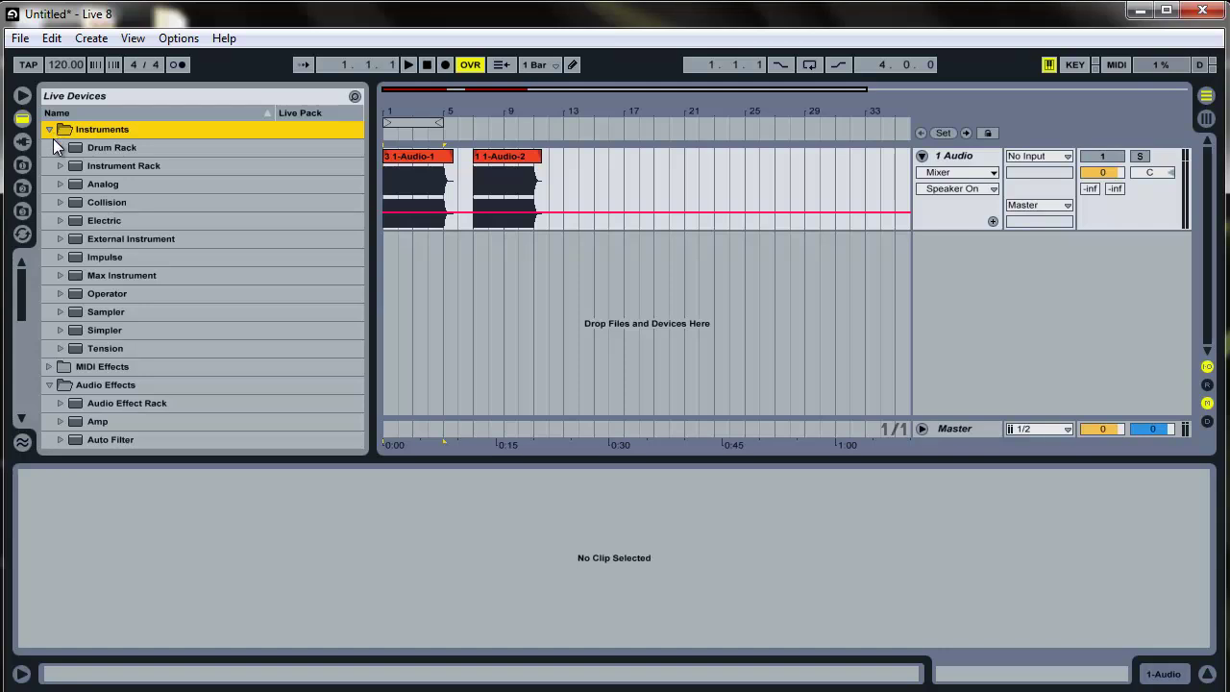
left_click_drag(74, 313, 943, 304)
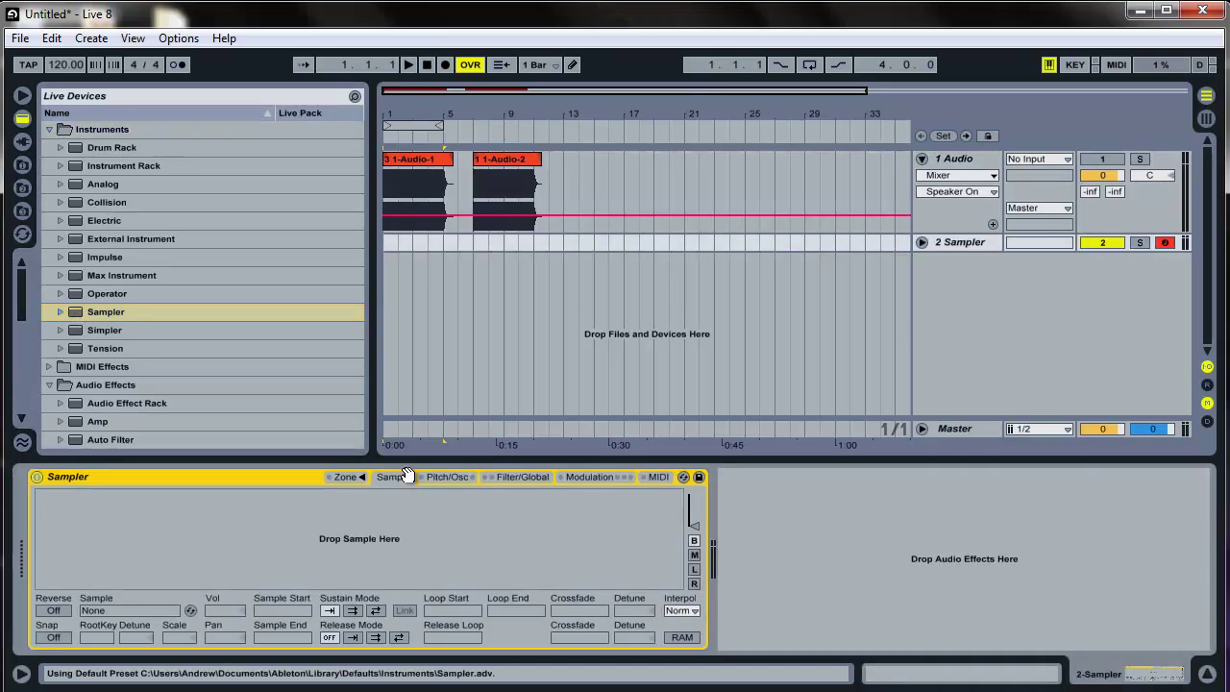
Inspect the empty Sampler's pitch and oscillator settings on the 2 Sampler track.
left_click(508, 163)
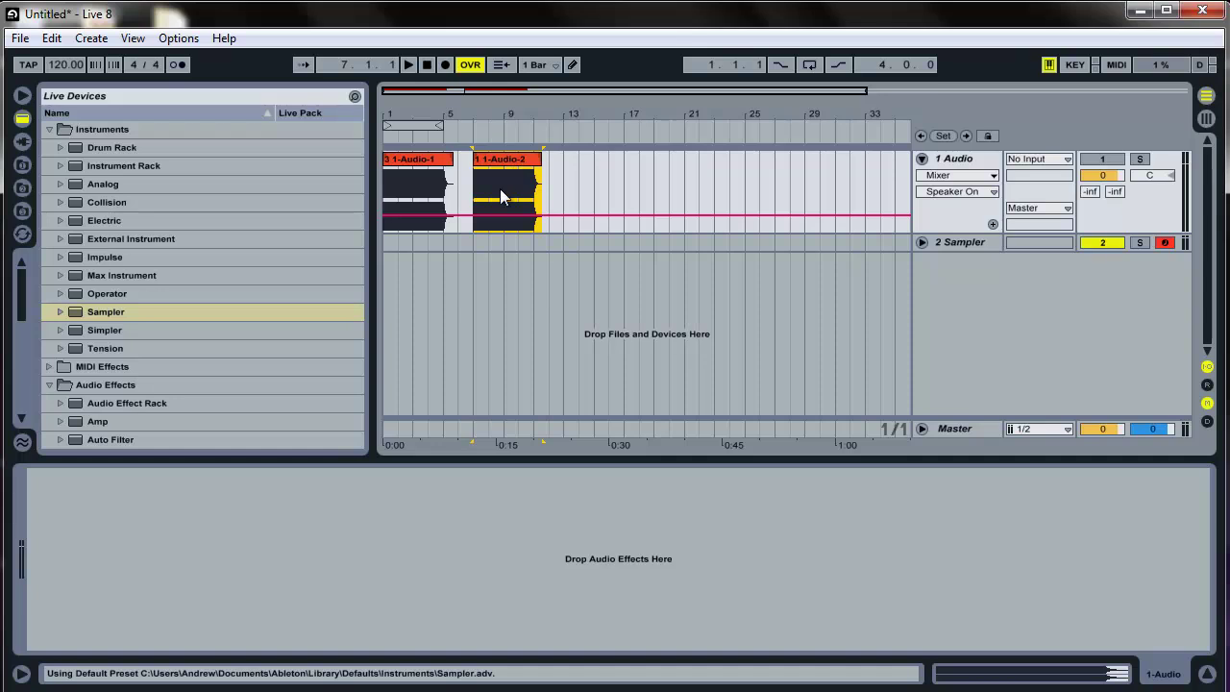
left_click(982, 241)
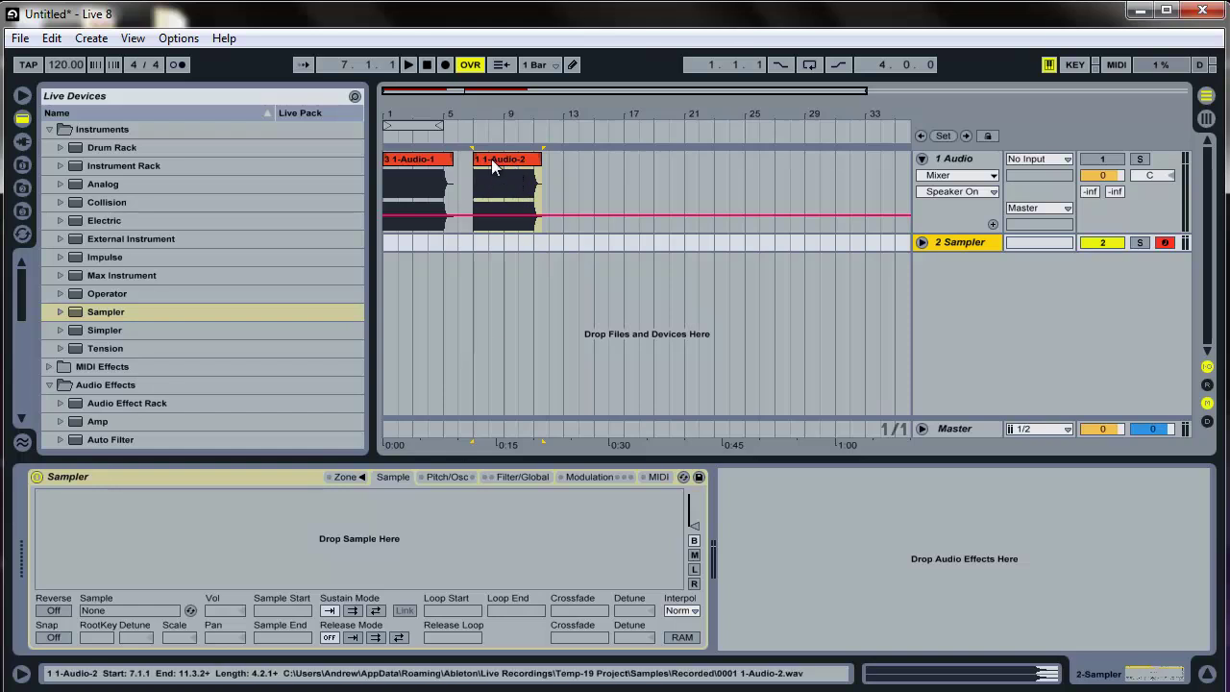
left_click(447, 477)
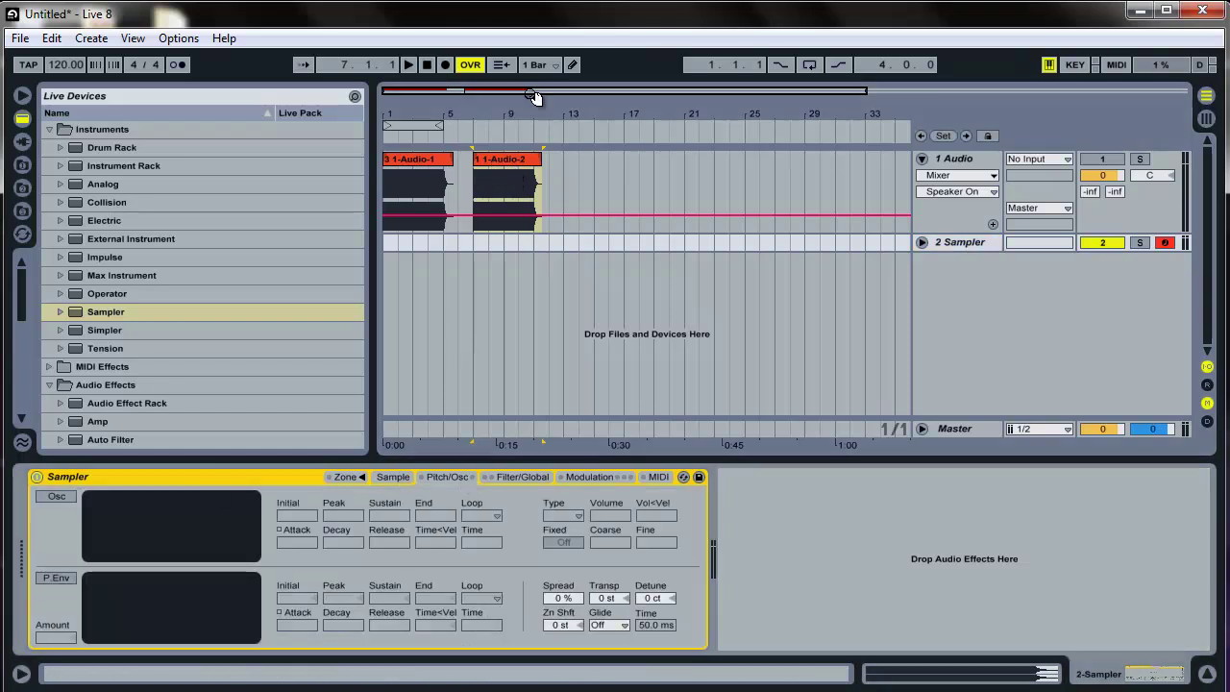
left_click(483, 160)
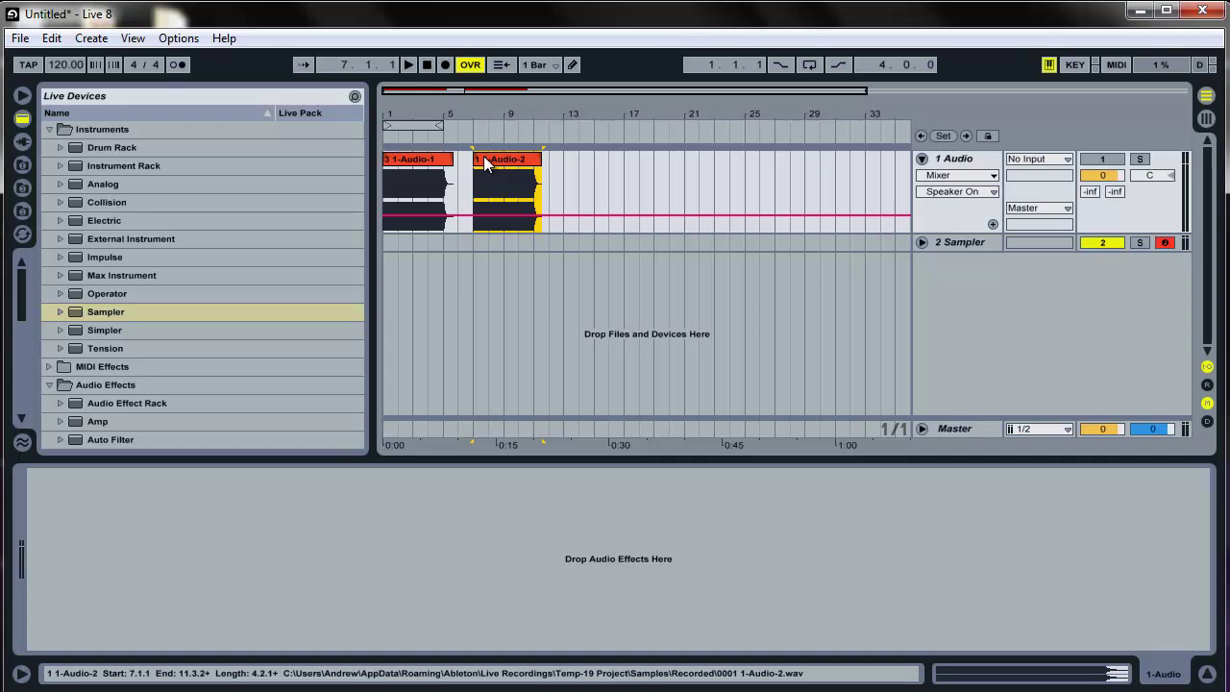
left_click(966, 243)
Drop the 1-Audio-2 clip onto Sampler's Sample tab and zoom the waveform to single cycles.
left_click(393, 477)
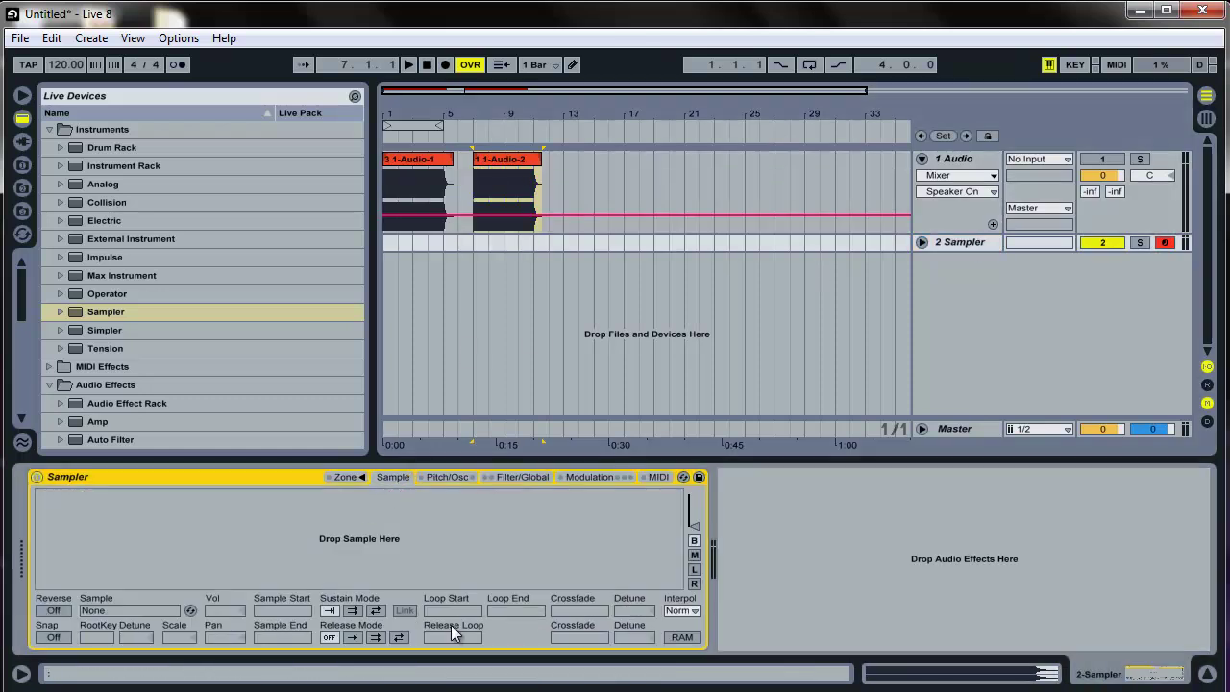
left_click_drag(508, 163, 322, 527)
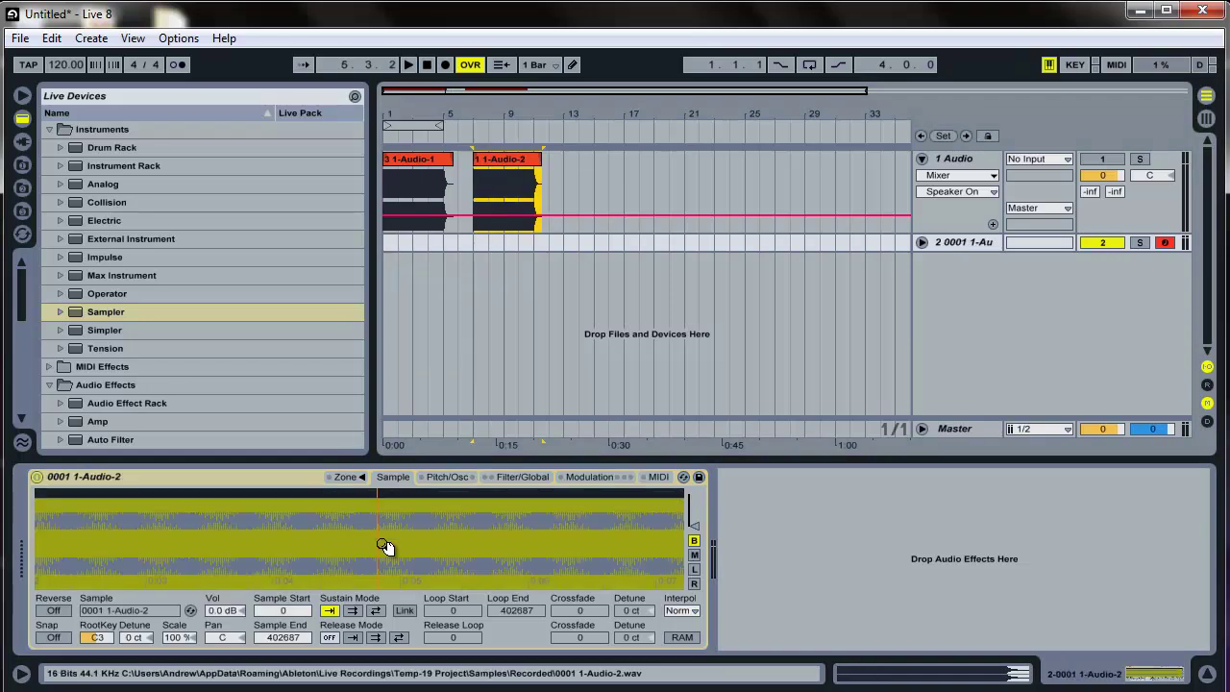
left_click_drag(388, 564, 381, 534)
left_click(699, 525)
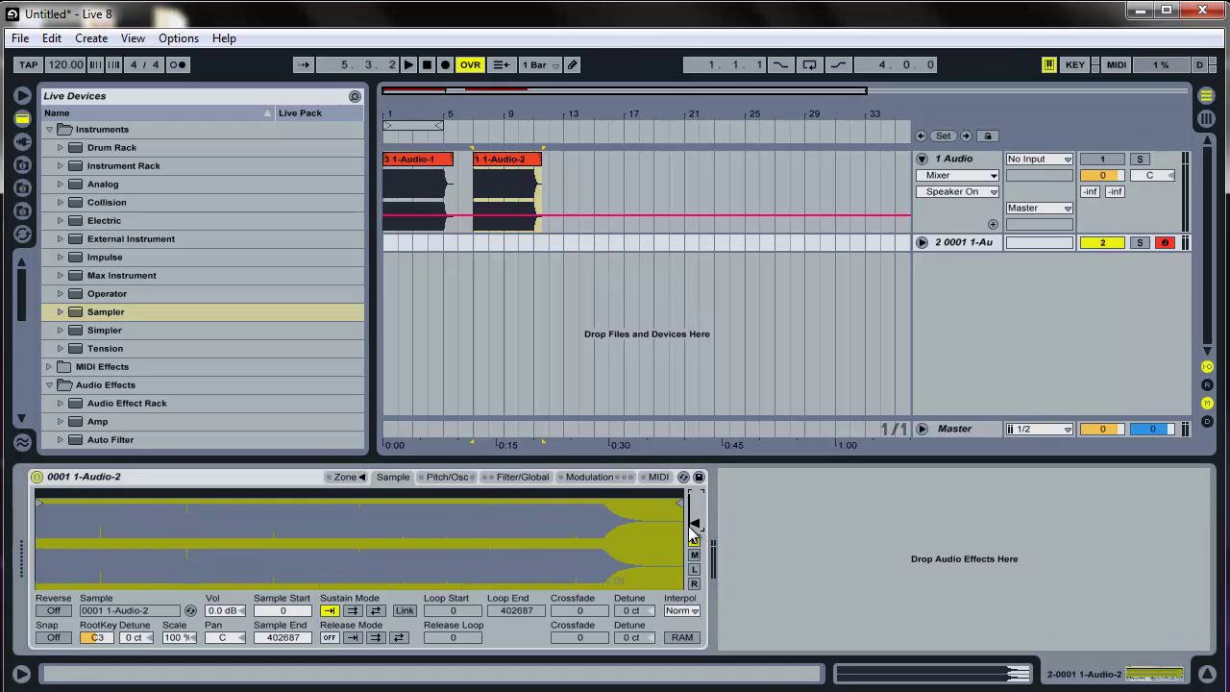
left_click_drag(227, 534, 73, 538)
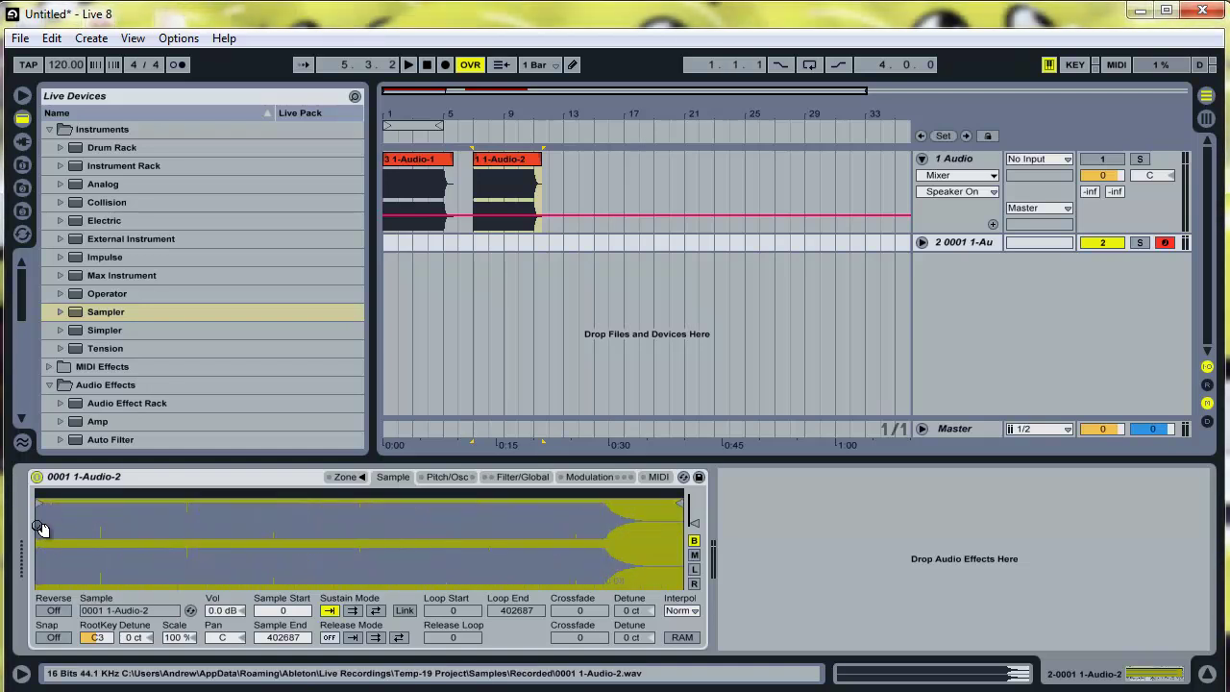
Zoom into the Sampler waveform and move the sample start from 0 to 634.
scroll(38, 528, "up", 10)
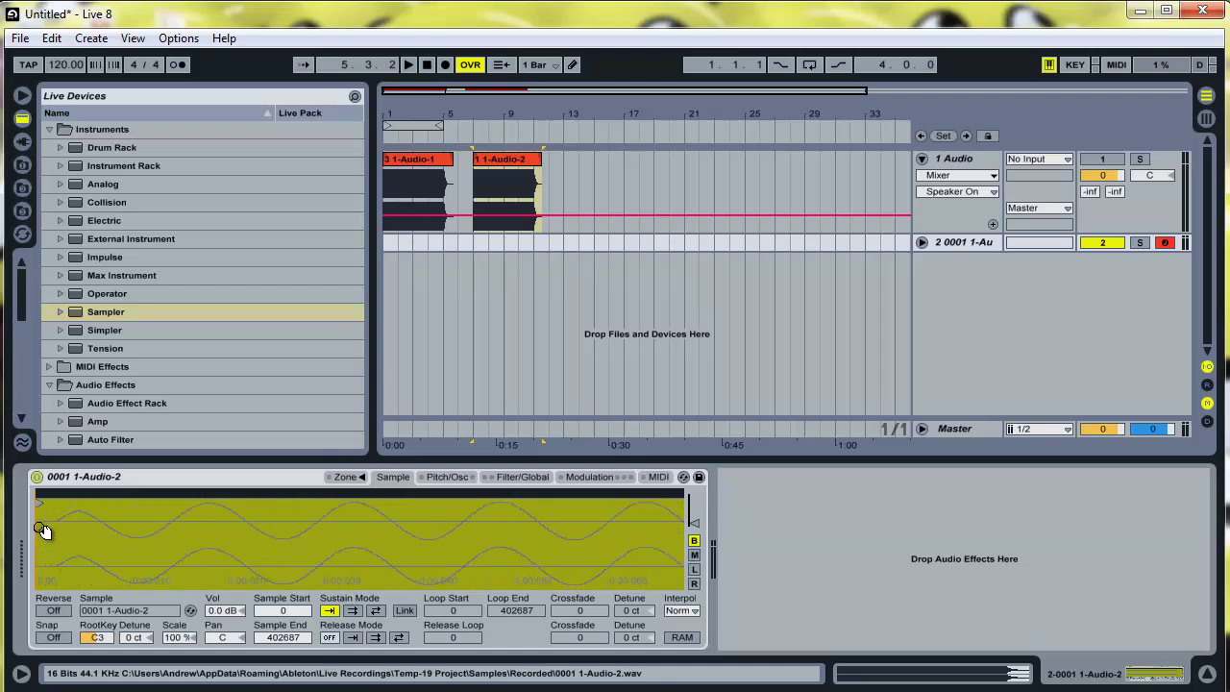
left_click_drag(36, 502, 190, 526)
scroll(185, 530, "up", 5)
left_click_drag(208, 503, 221, 502)
scroll(50, 550, "down", 5)
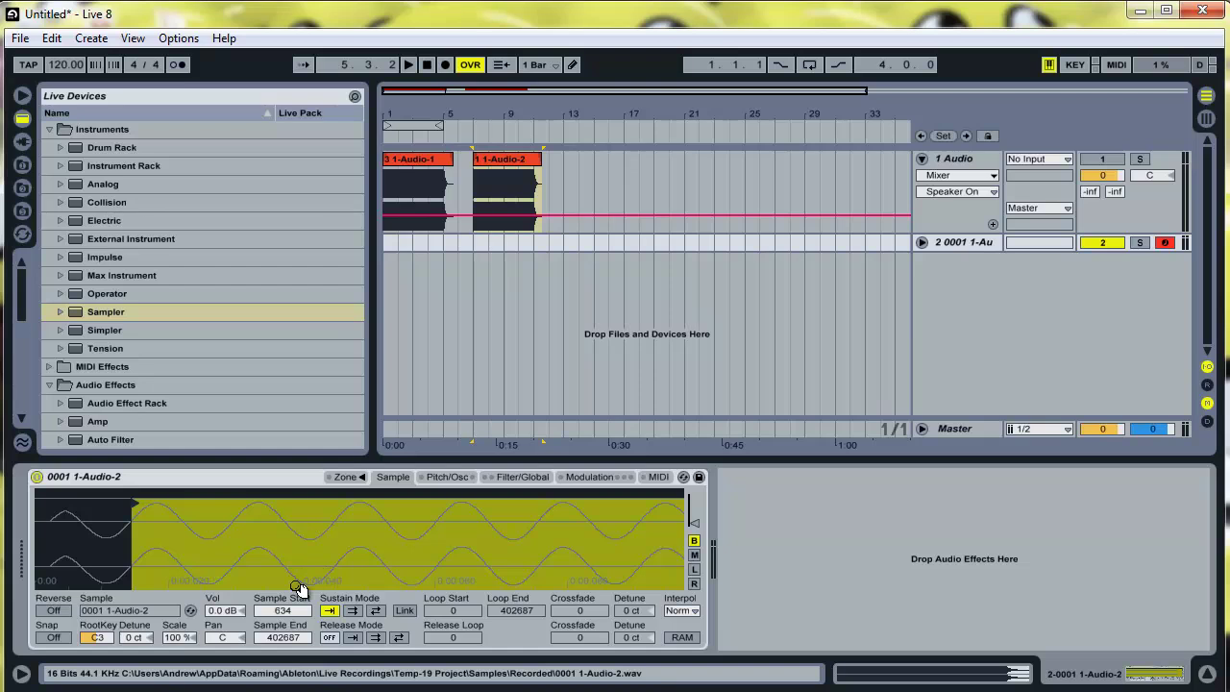
Enable the Sampler pitch envelope at +36 st with 189 ms decay, and move clip 1-Audio-1 after 1-Audio-2.
left_click(445, 476)
left_click(401, 479)
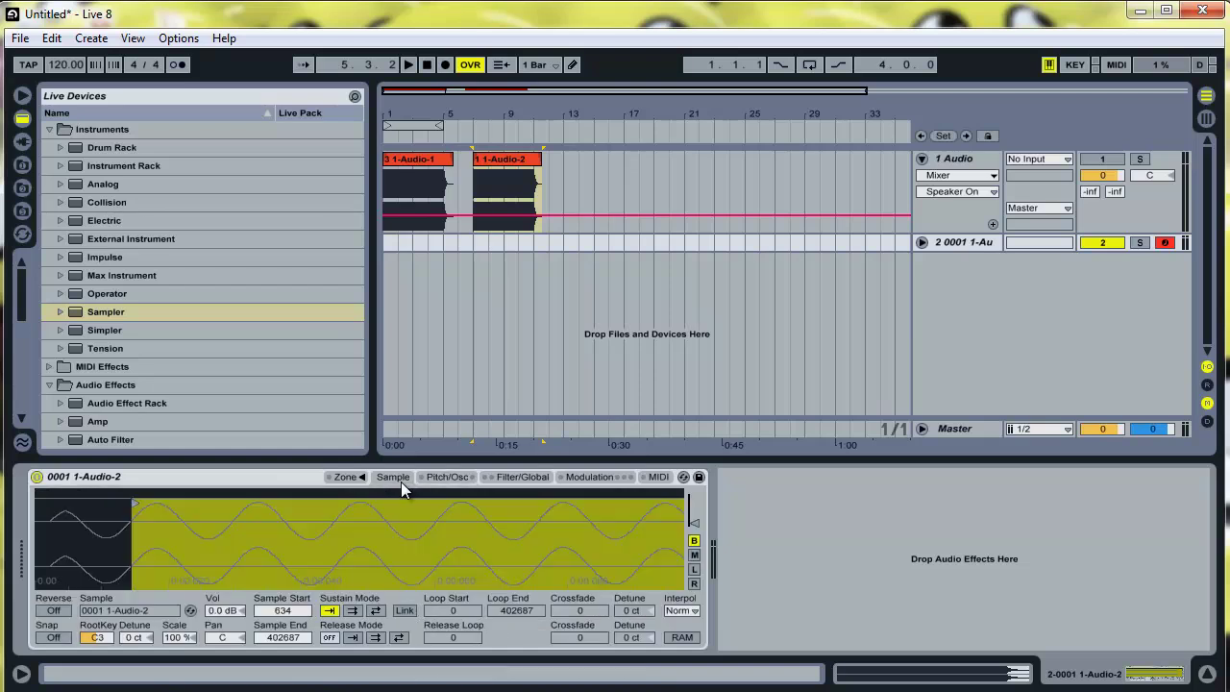
left_click(426, 477)
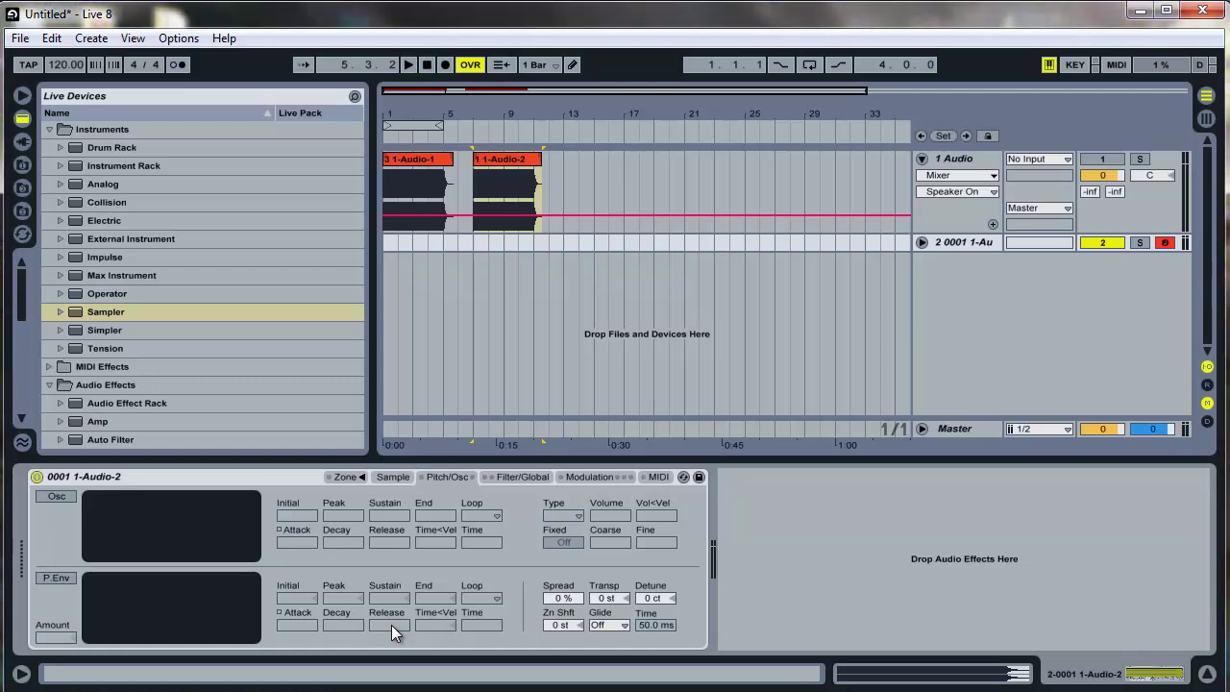
left_click(69, 498)
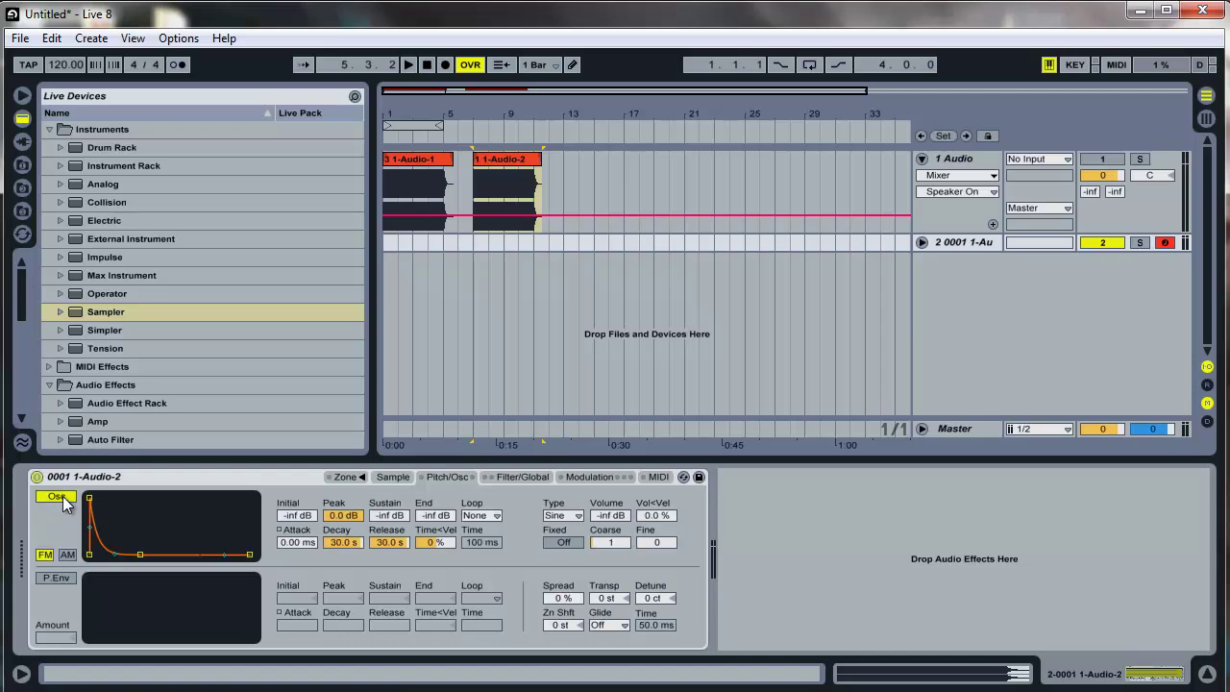
left_click(53, 498)
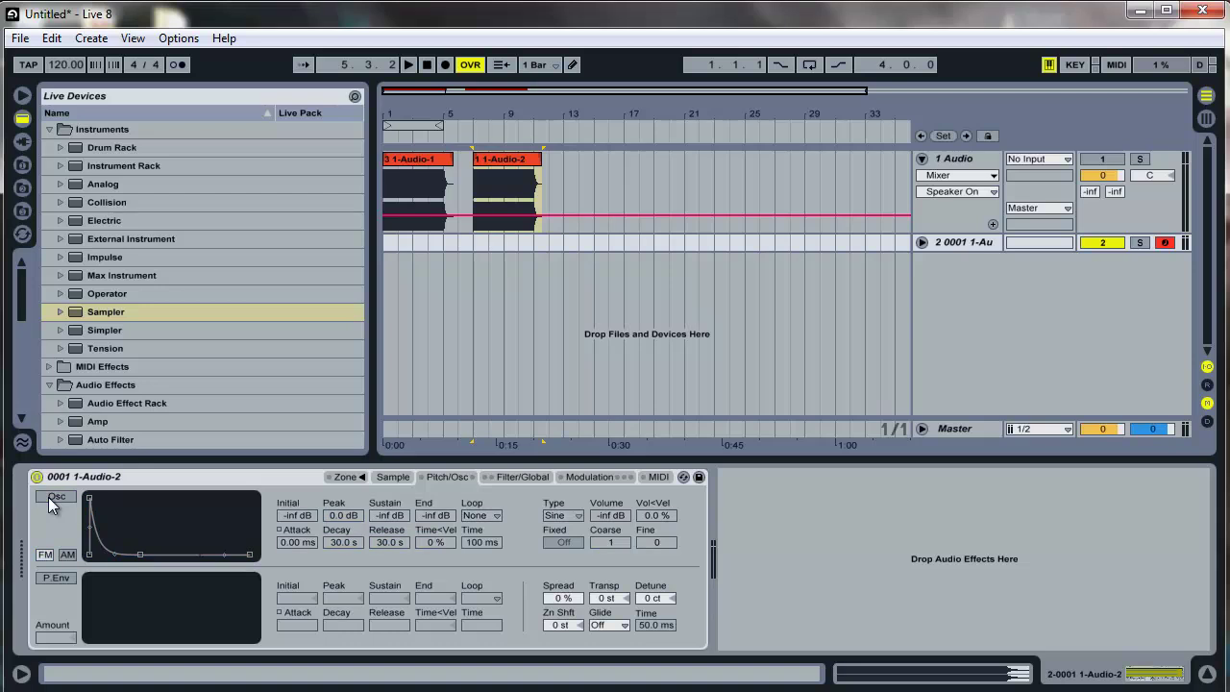
left_click(43, 579)
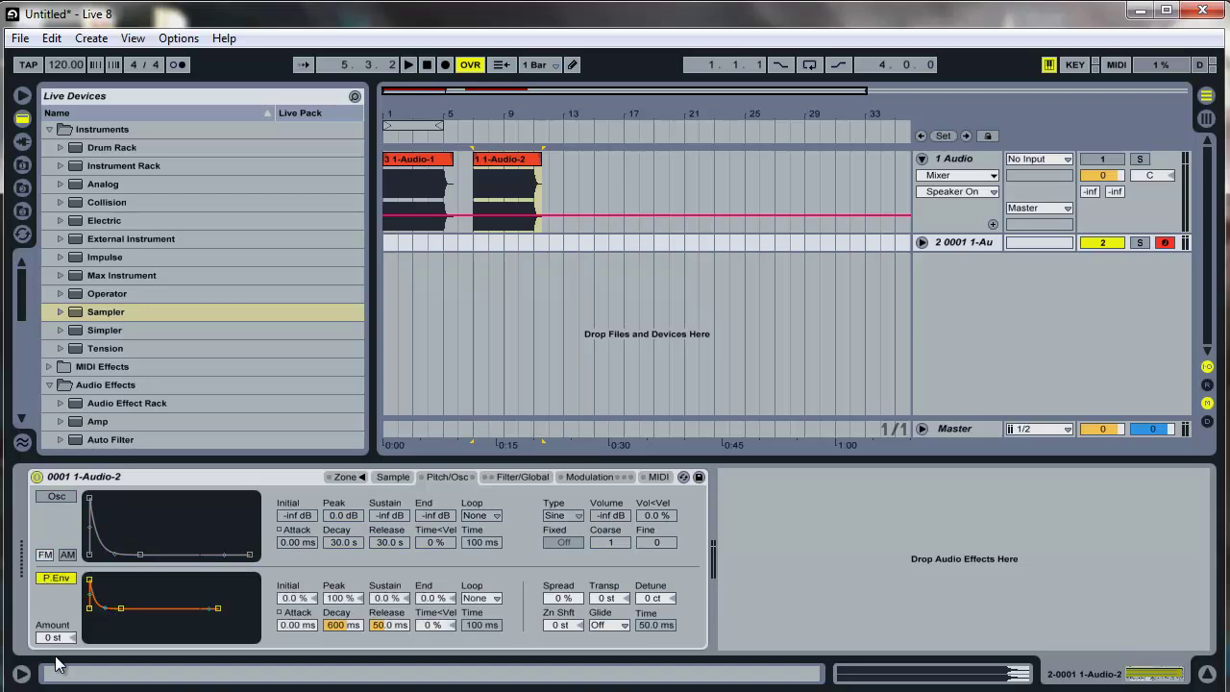
left_click_drag(59, 640, 60, 577)
left_click_drag(344, 626, 352, 630)
left_click(486, 241)
left_click_drag(432, 159, 607, 156)
Select track 2 and rename its Sampler device to 'C1' using Ctrl+R.
left_click(962, 243)
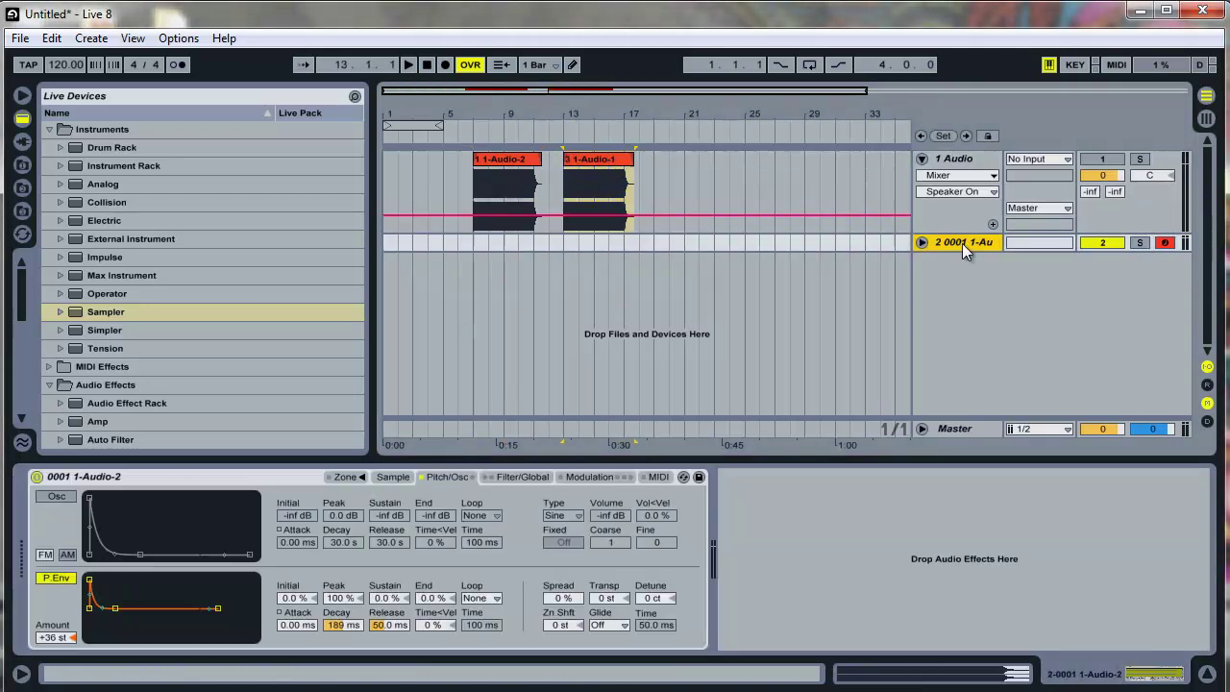
left_click(191, 484)
key("ctrl+r")
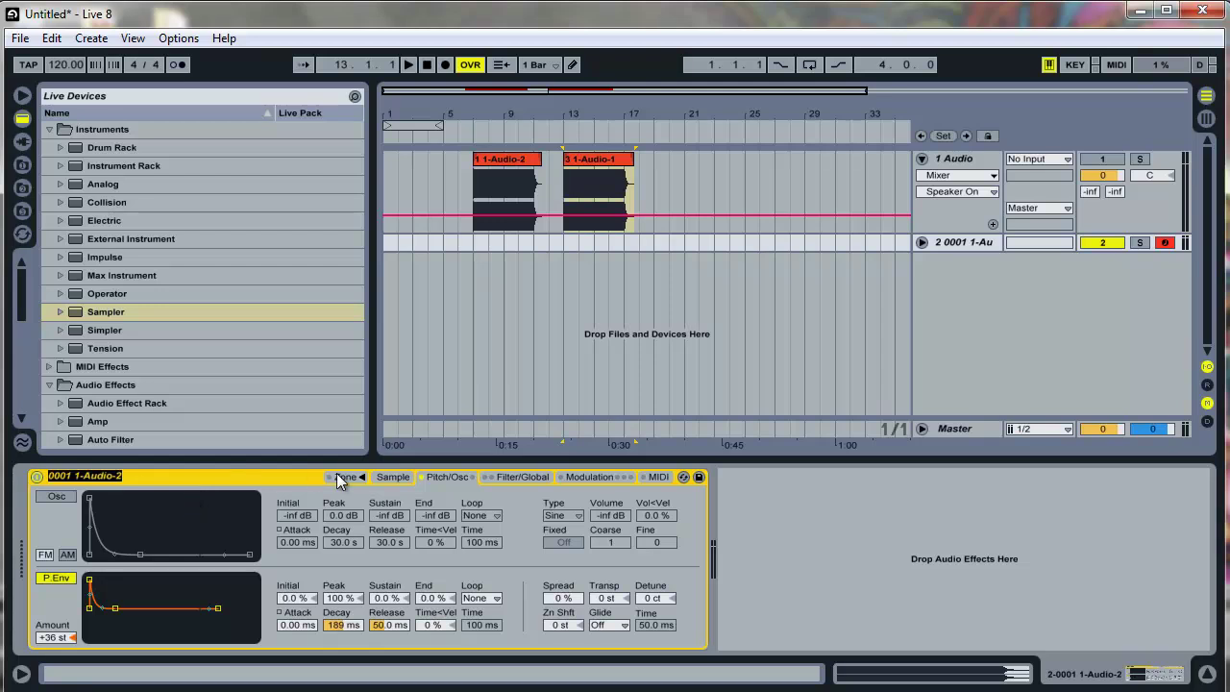
left_click(381, 476)
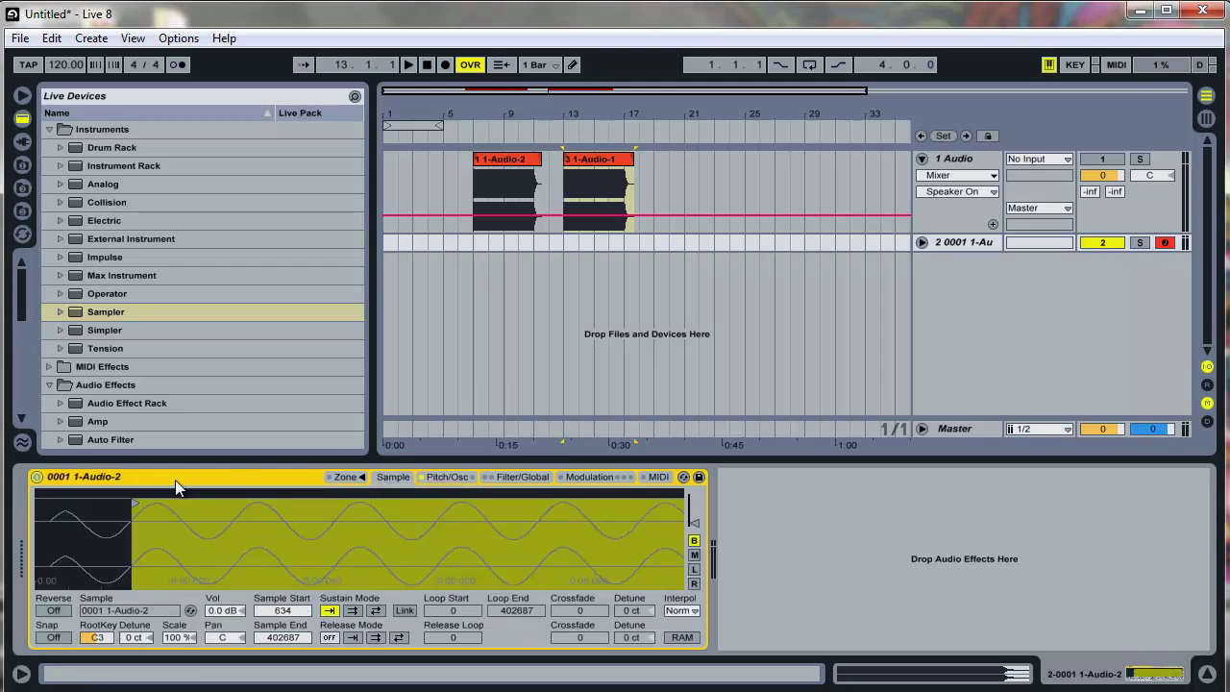
type("C")
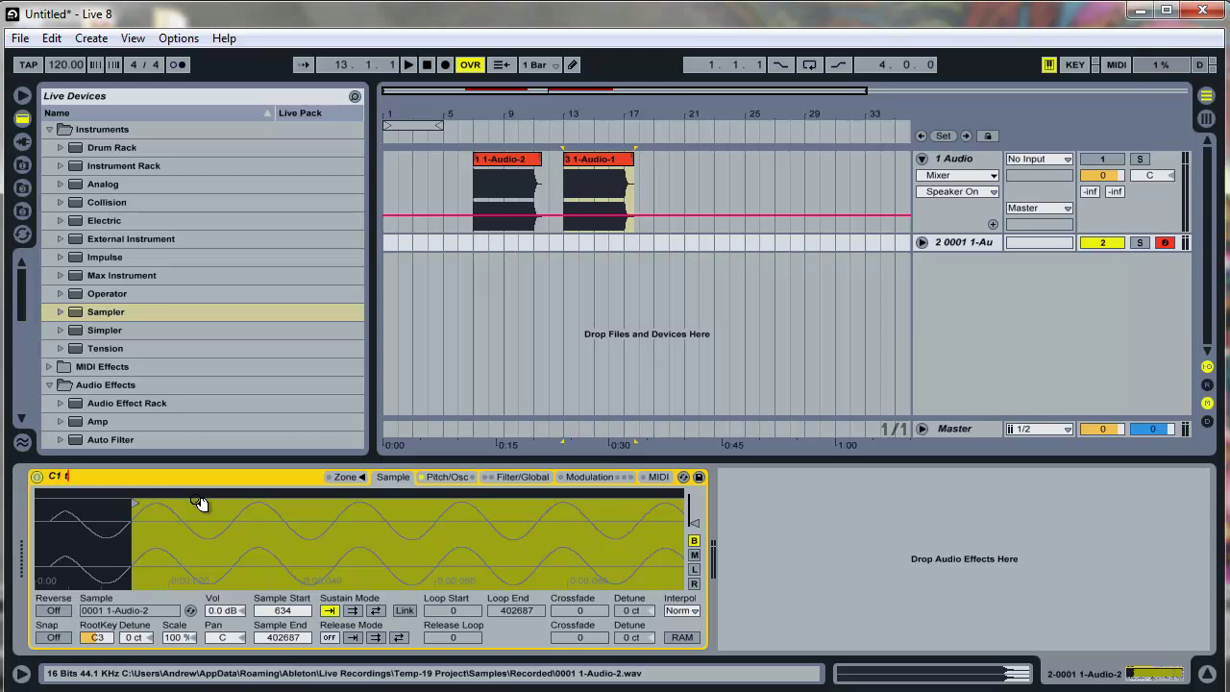
type("1")
key("Return")
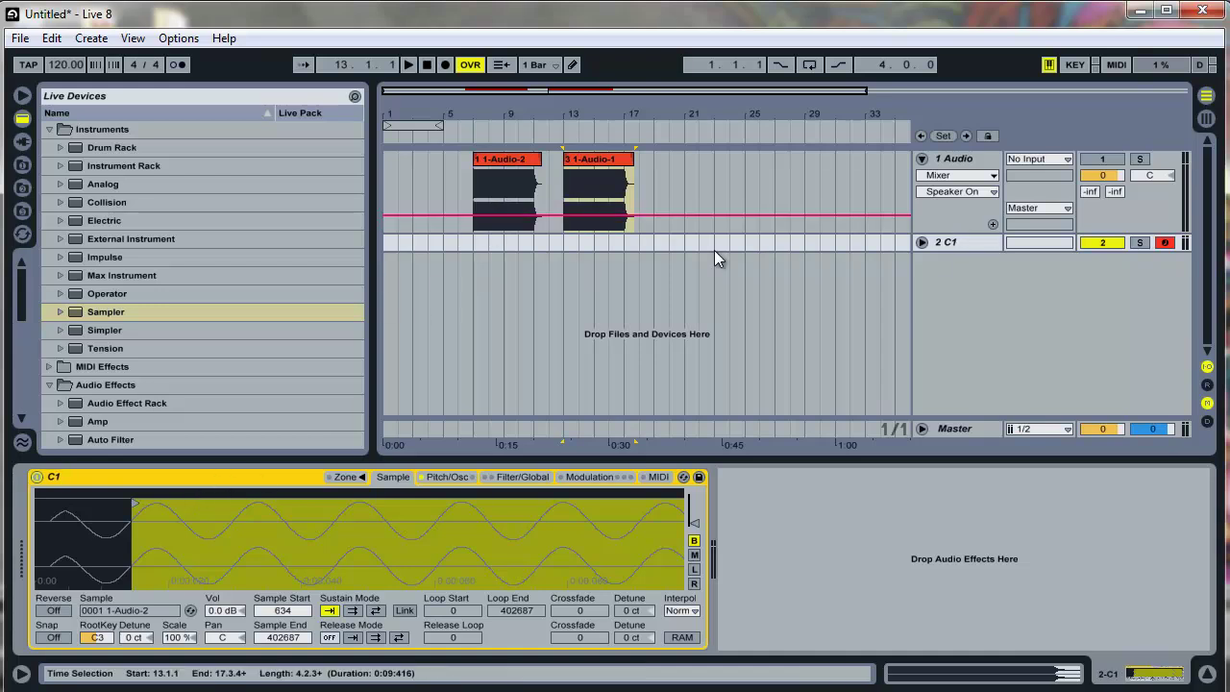
Insert an empty MIDI clip across bars 1–5 on the C1 track.
left_click_drag(437, 243, 386, 244)
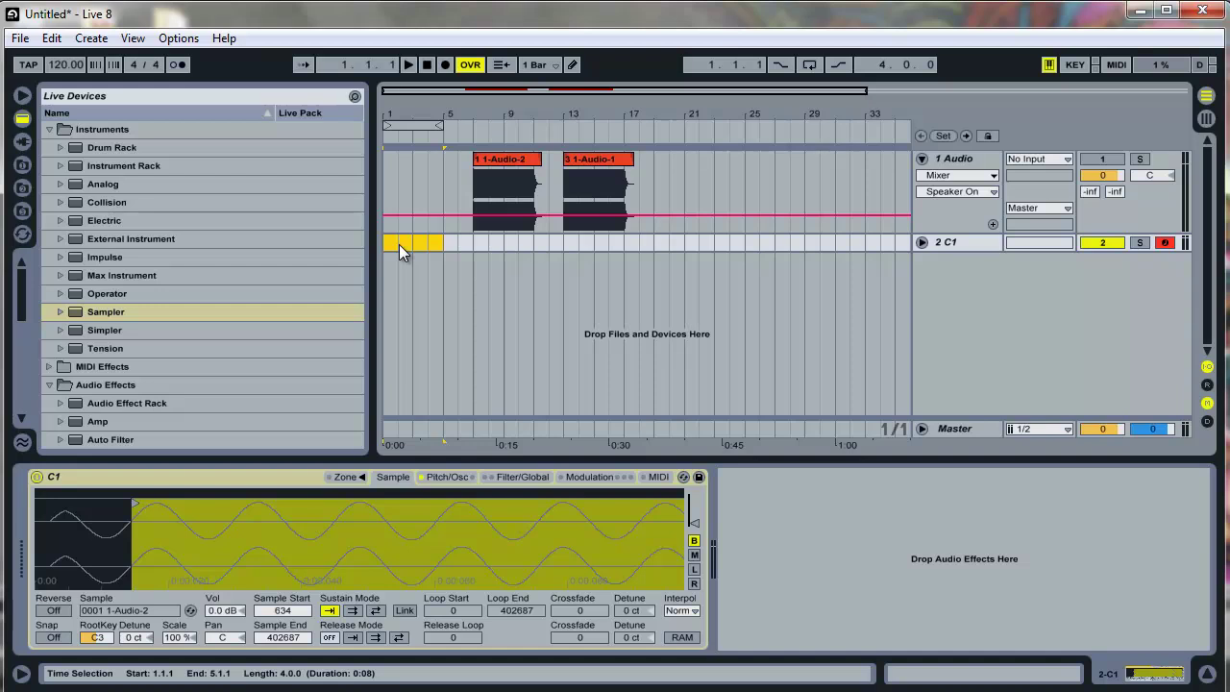
left_click(438, 240)
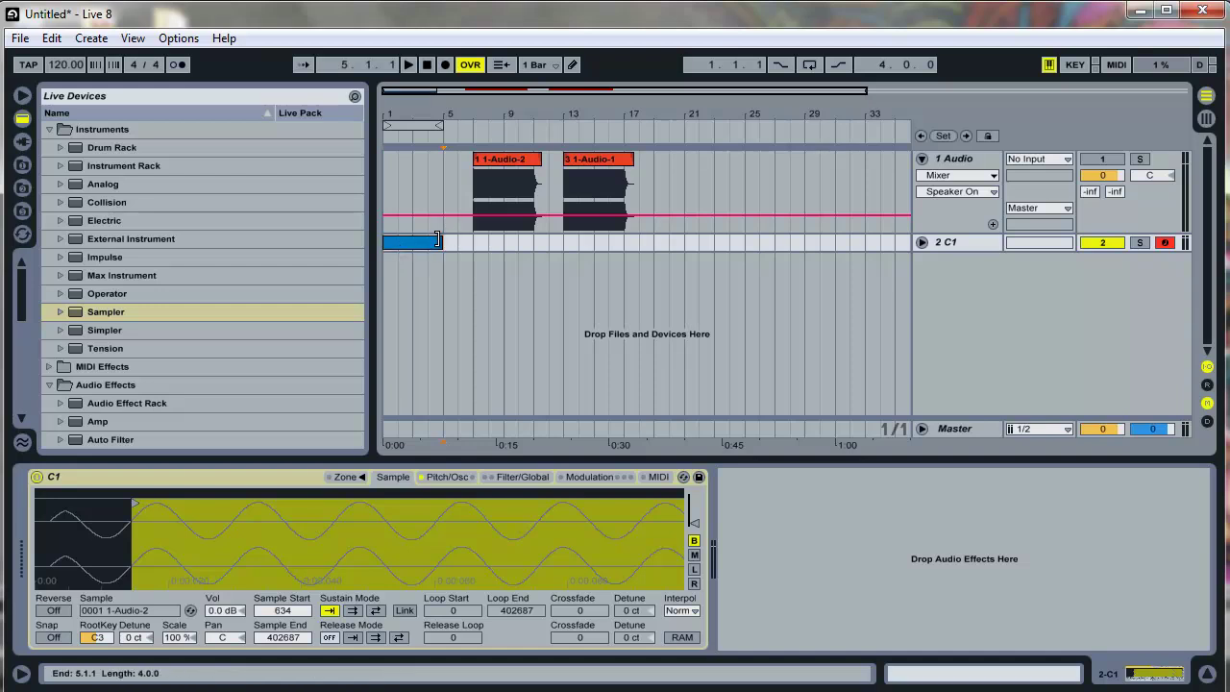
key("ctrl+shift+m")
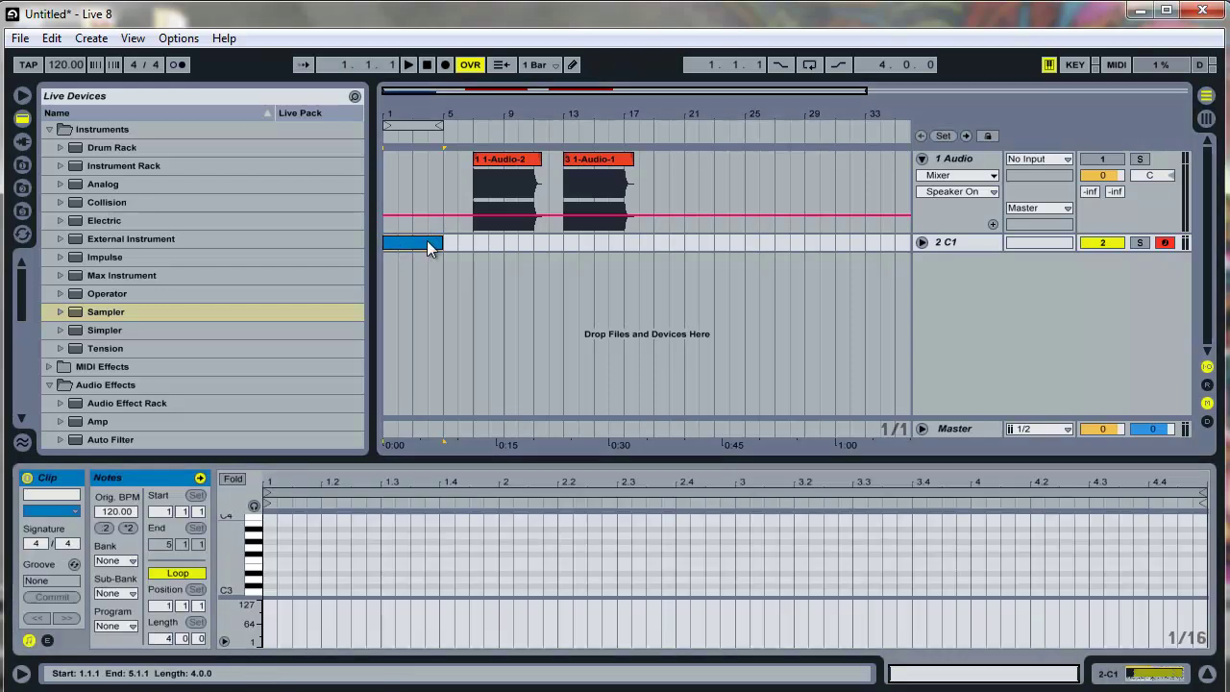
Place short C3 kick notes on the beats of bar 1 in the piano roll.
scroll(265, 570, "down", 3)
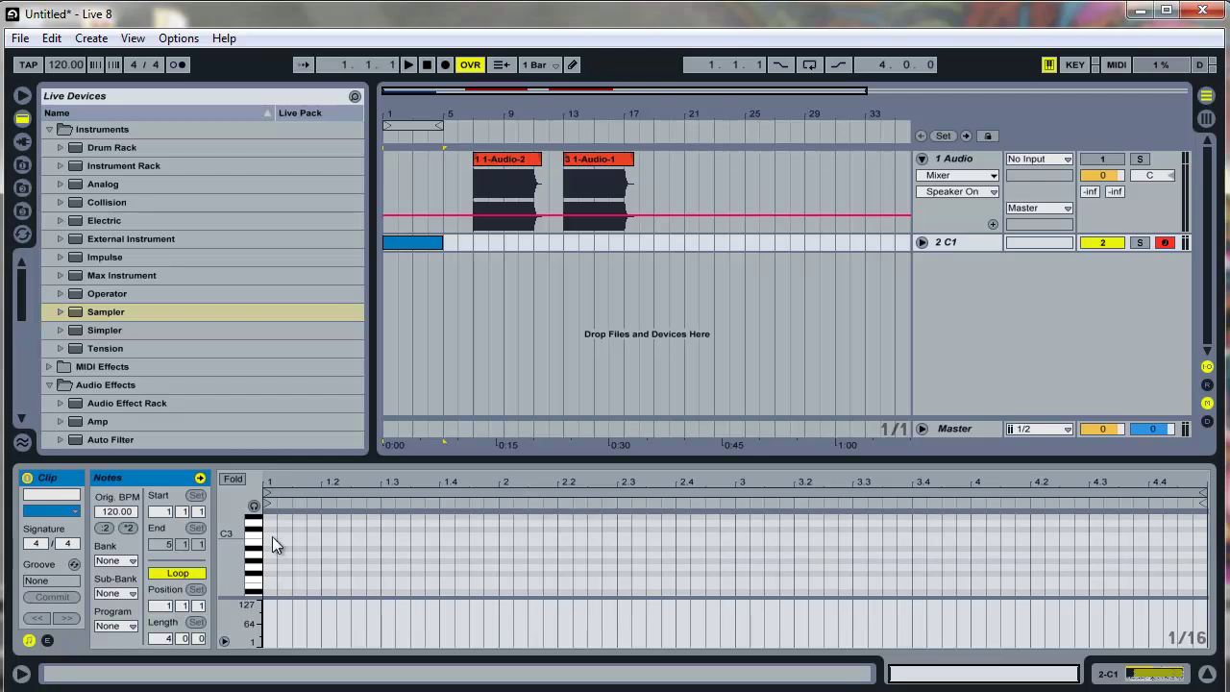
left_click(272, 537)
double_click(272, 536)
double_click(393, 534)
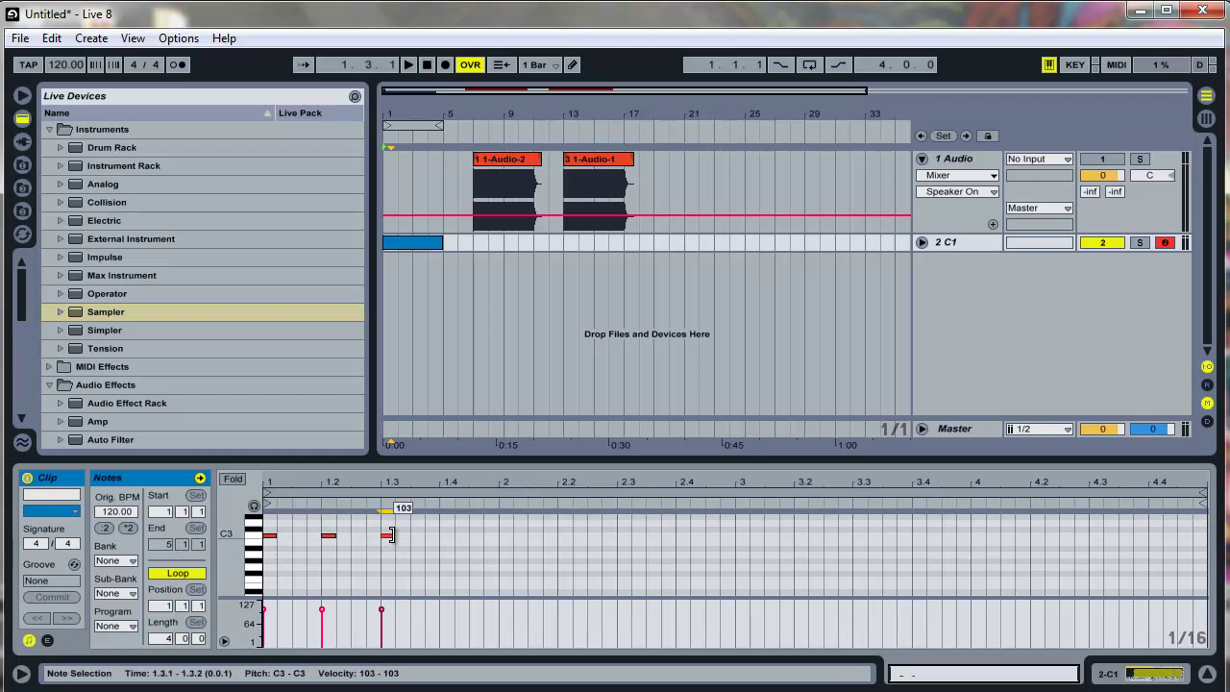
double_click(449, 536)
Play the new kick pattern and disarm recording on the C1 track.
key("space")
left_click(1132, 245)
left_click(1165, 243)
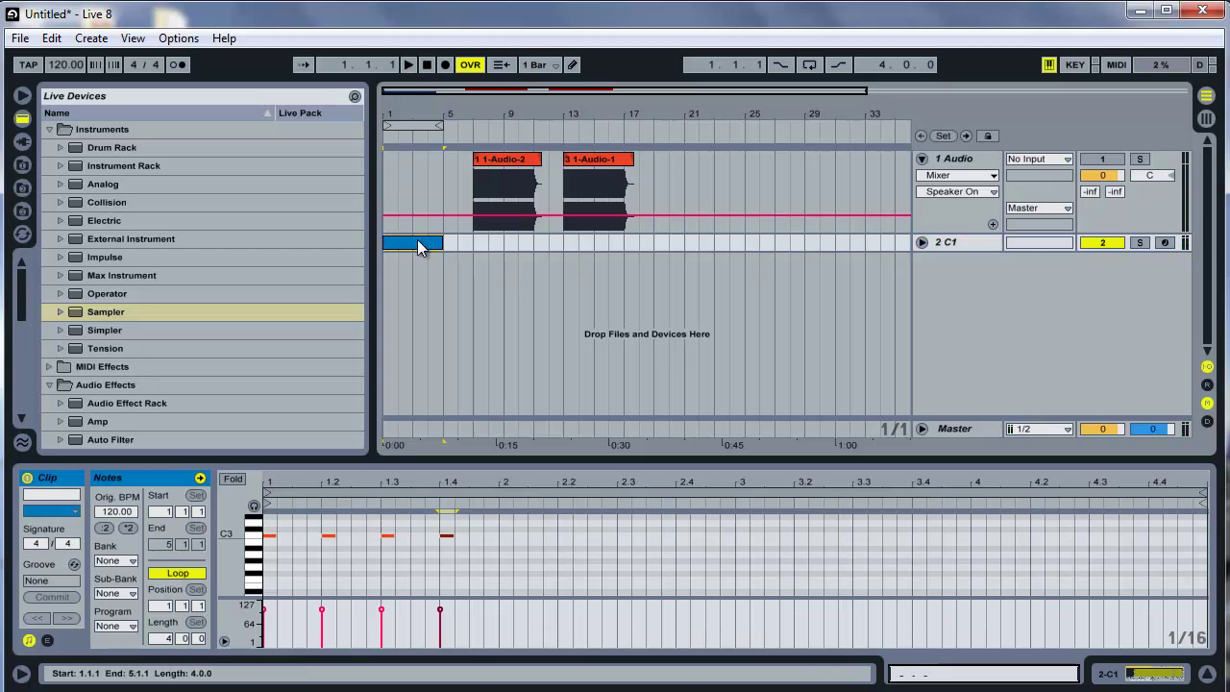
Stop playback and bring up the C1 Sampler's Pitch/Osc settings.
left_click(419, 247)
key("space")
left_click(942, 242)
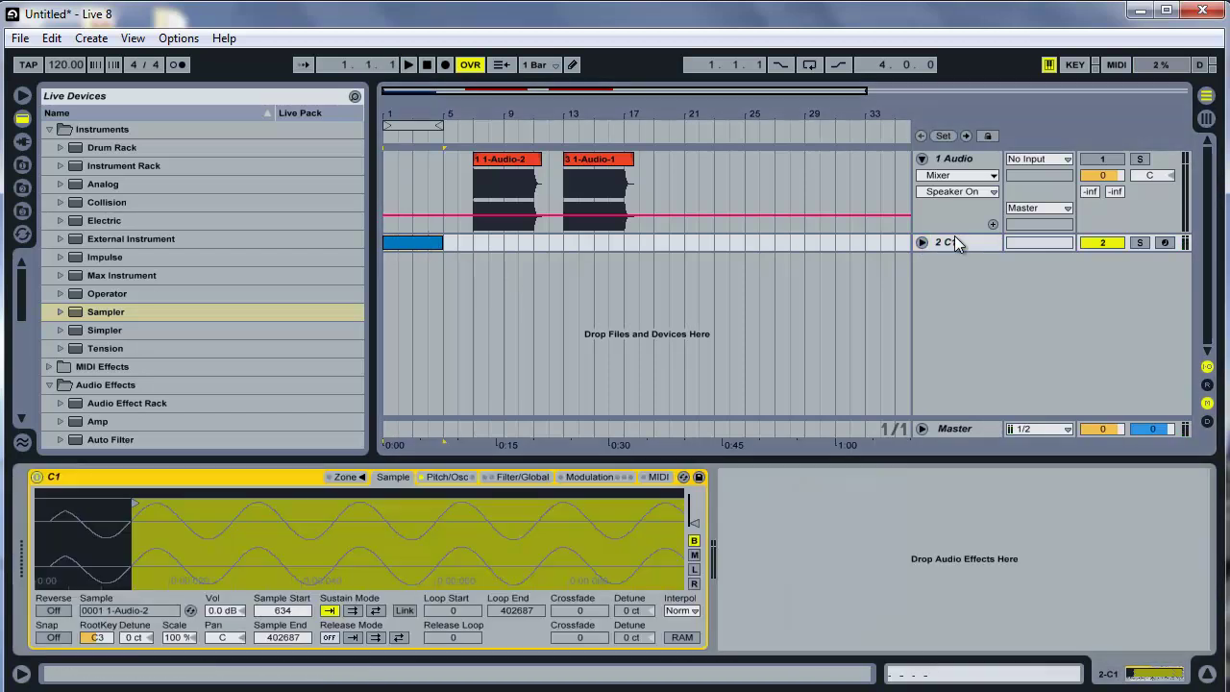
left_click(447, 478)
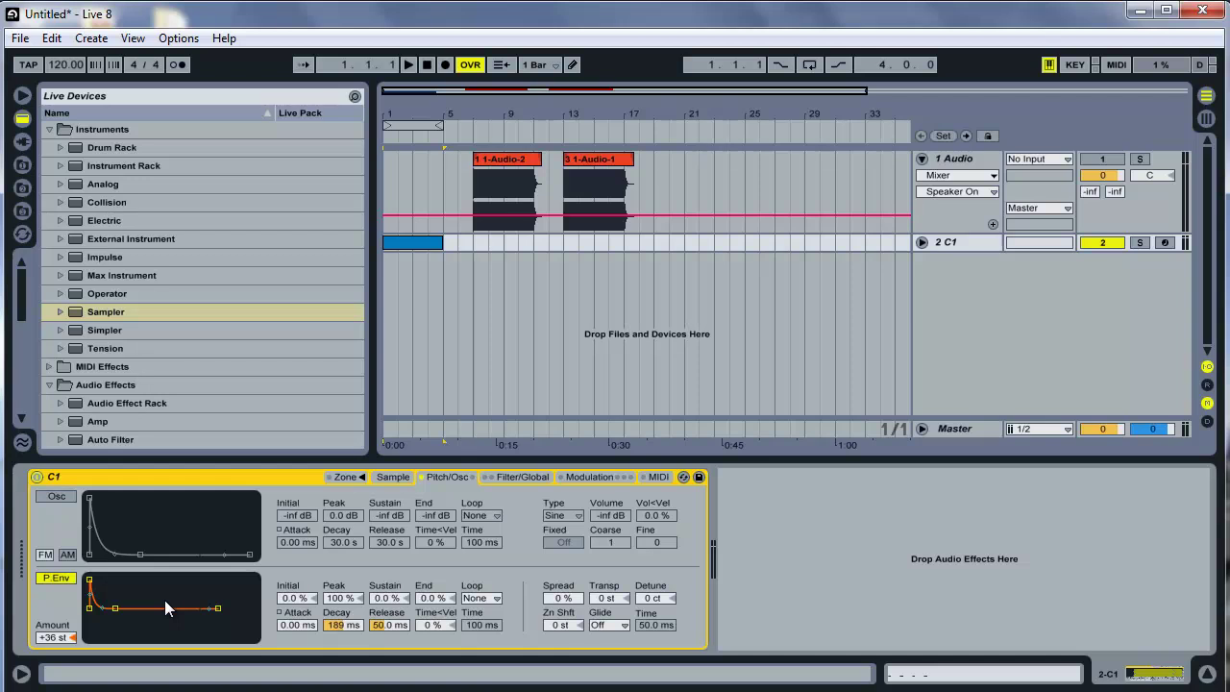
Adjust the pitch-envelope decay while auditioning until it reads 165 ms.
left_click(339, 627)
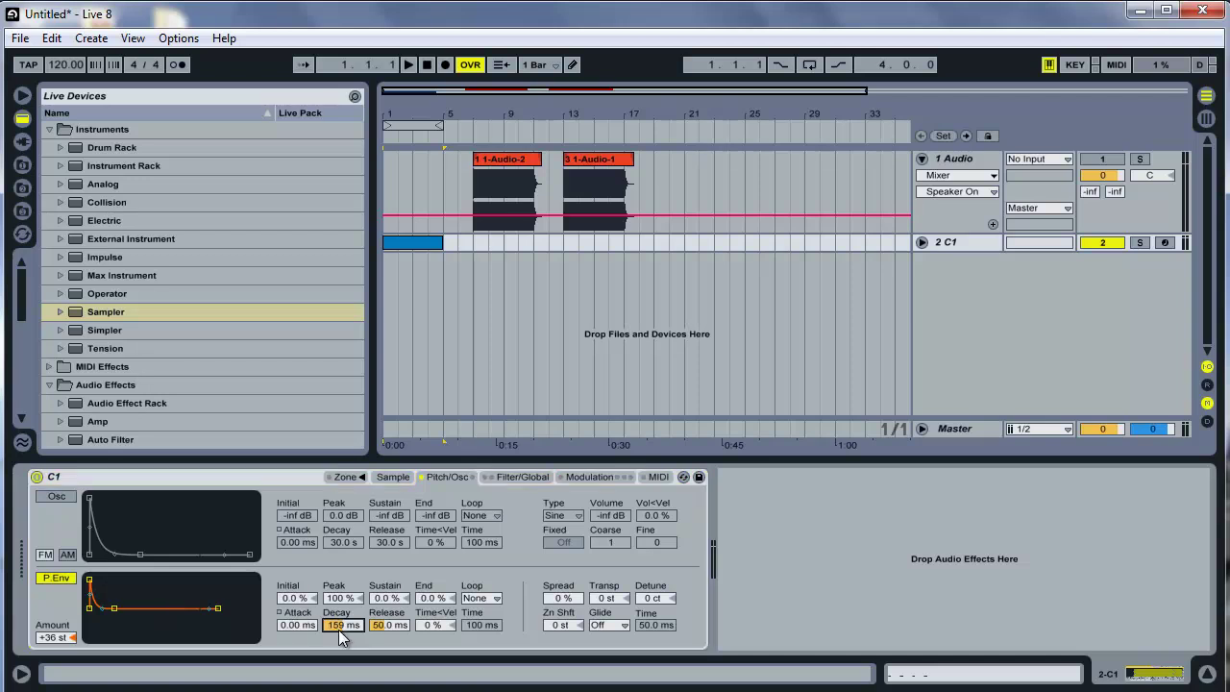
key("Up")
key("space")
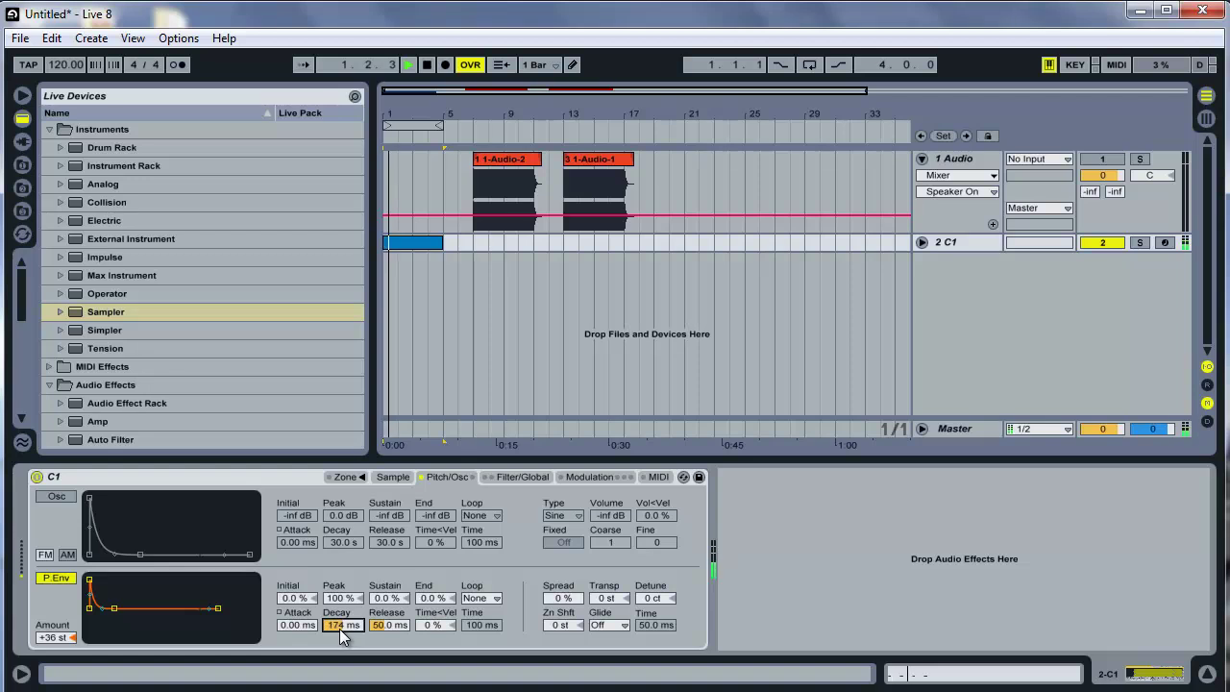
type("816")
key("Return")
key("space")
key("space")
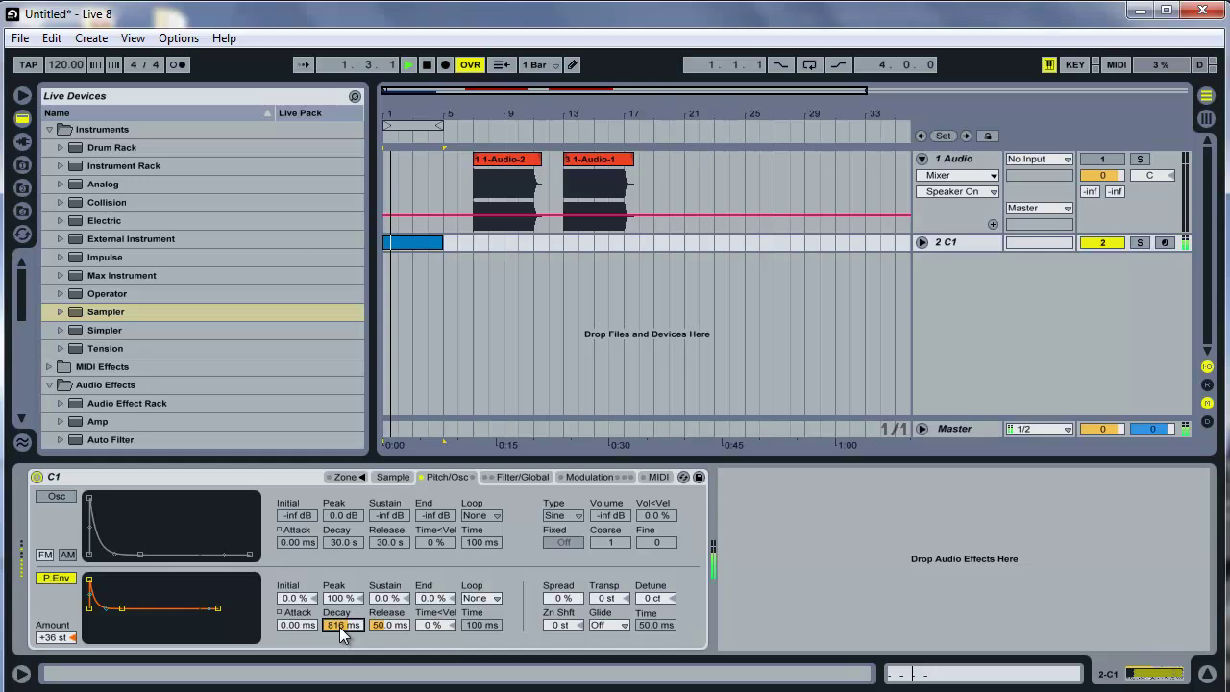
left_click_drag(339, 626, 349, 630)
left_click_drag(347, 627, 347, 628)
key("space")
left_click_drag(336, 616, 342, 632)
key("space")
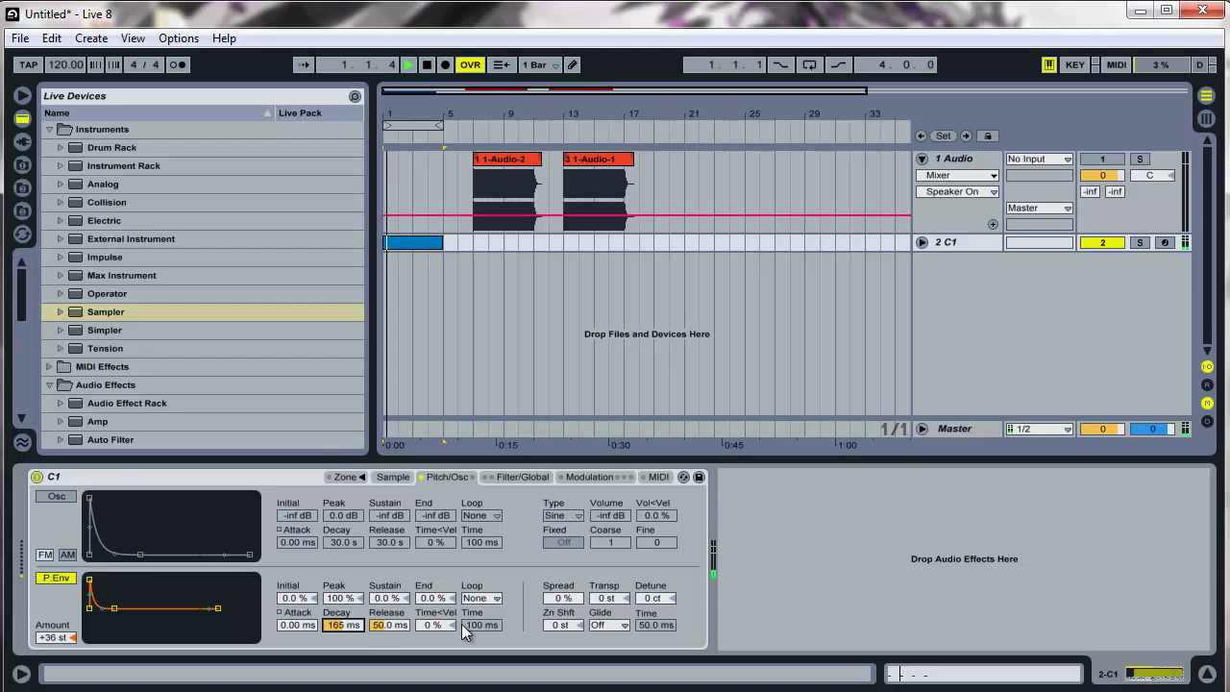
Play the kick while checking the Sampler's Pitch/Osc, Modulation and Filter/Global tabs, ending on Filter/Global.
left_click(536, 478)
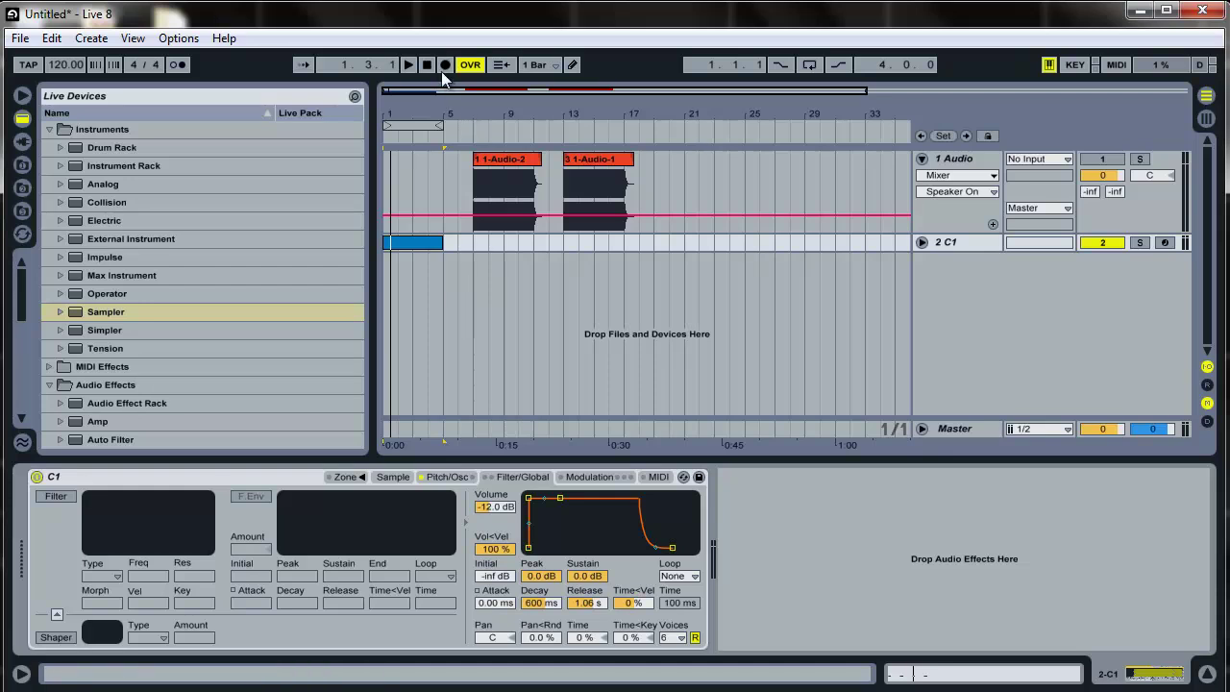
left_click(954, 242)
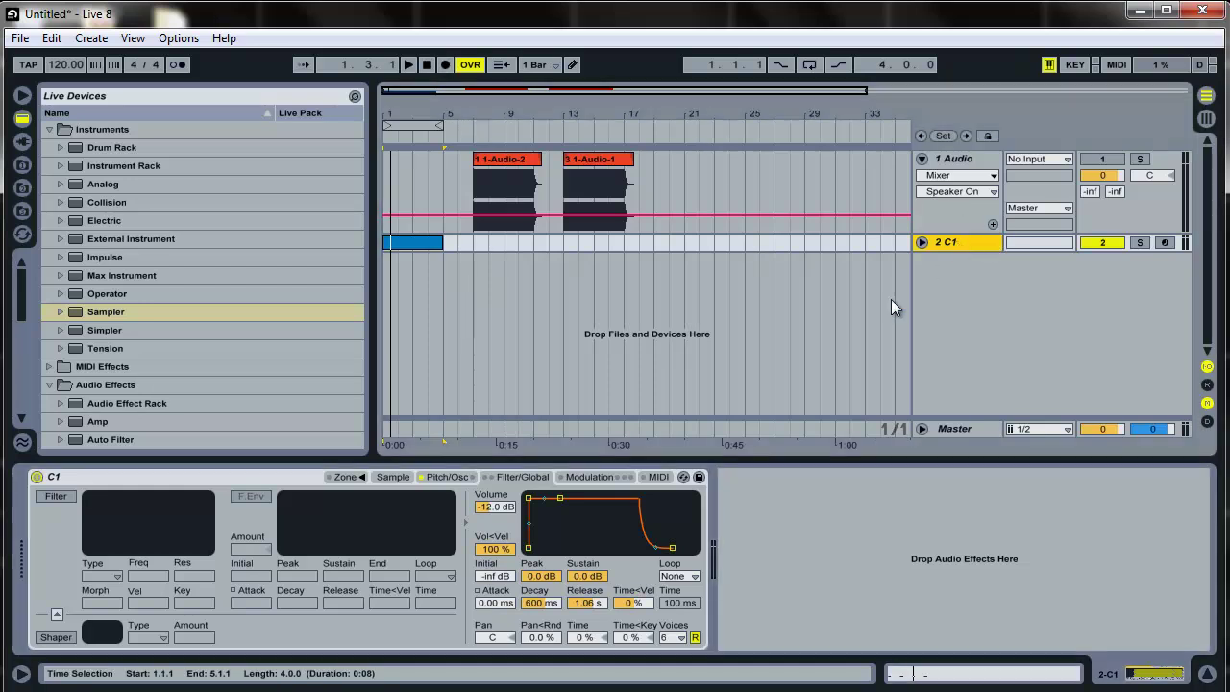
key("space")
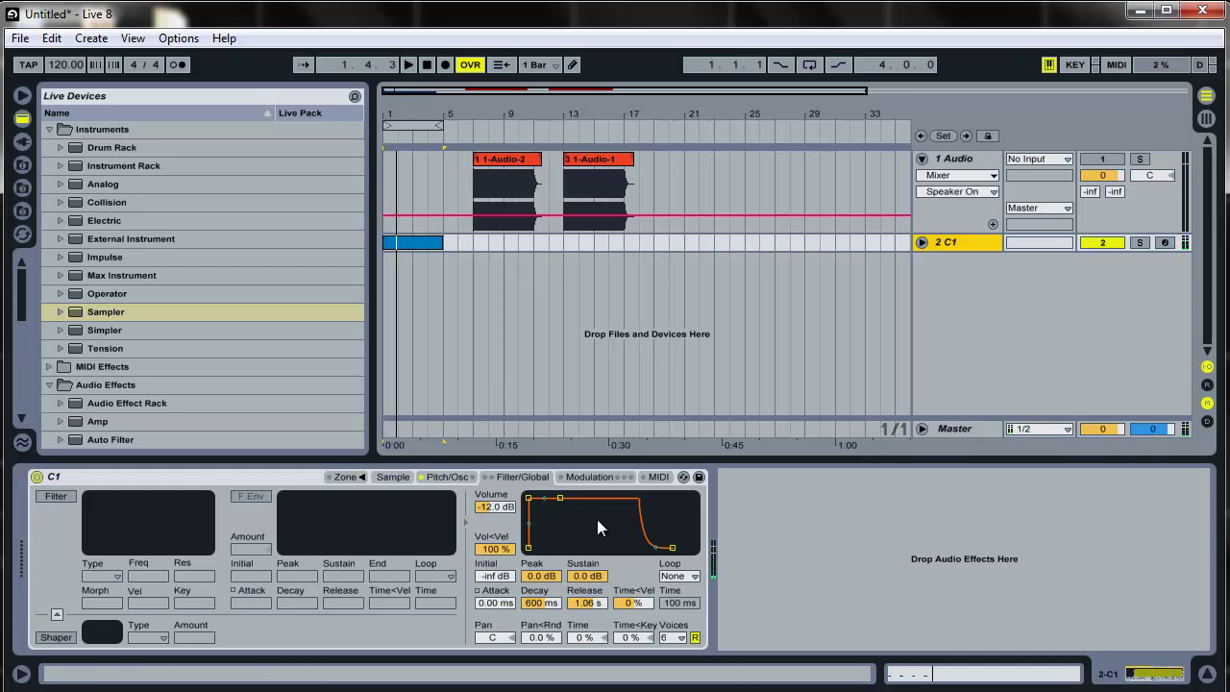
left_click(493, 550)
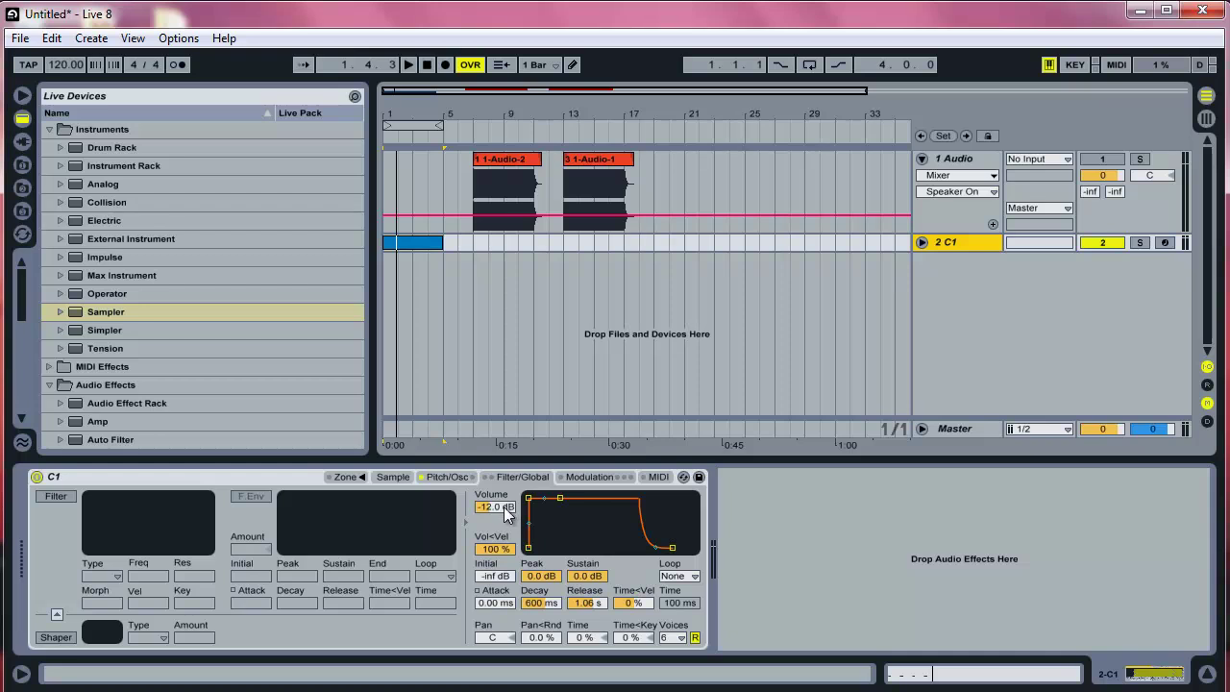
left_click(437, 477)
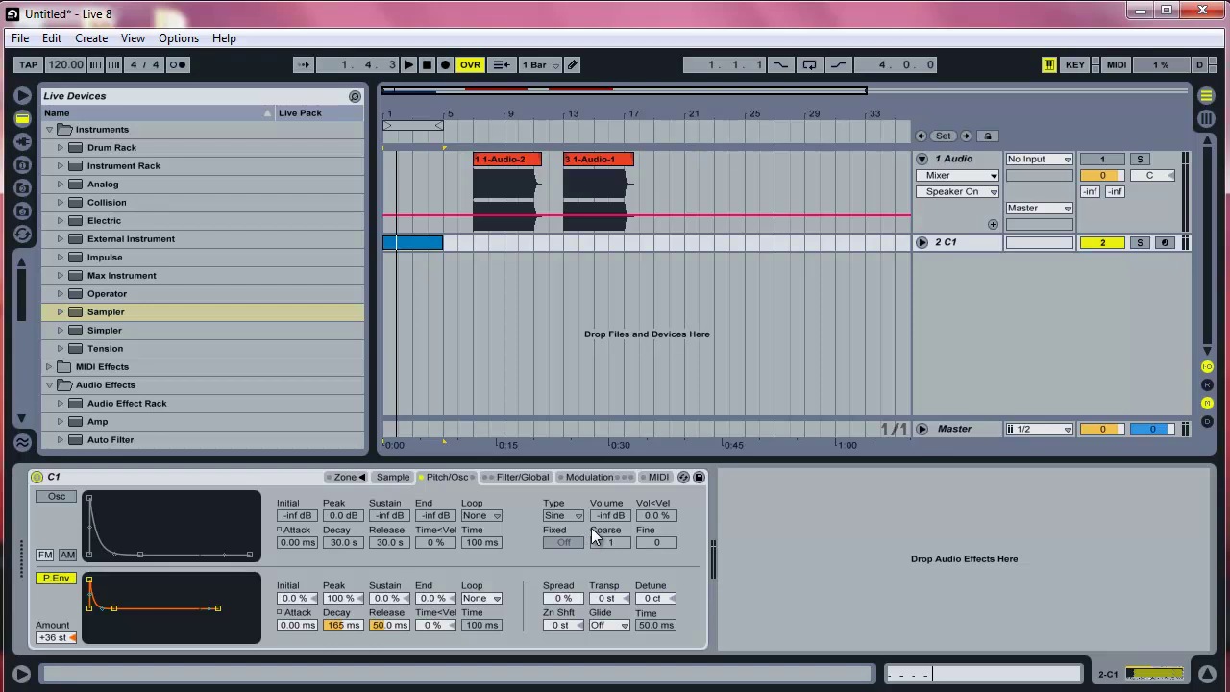
left_click(583, 479)
left_click(522, 476)
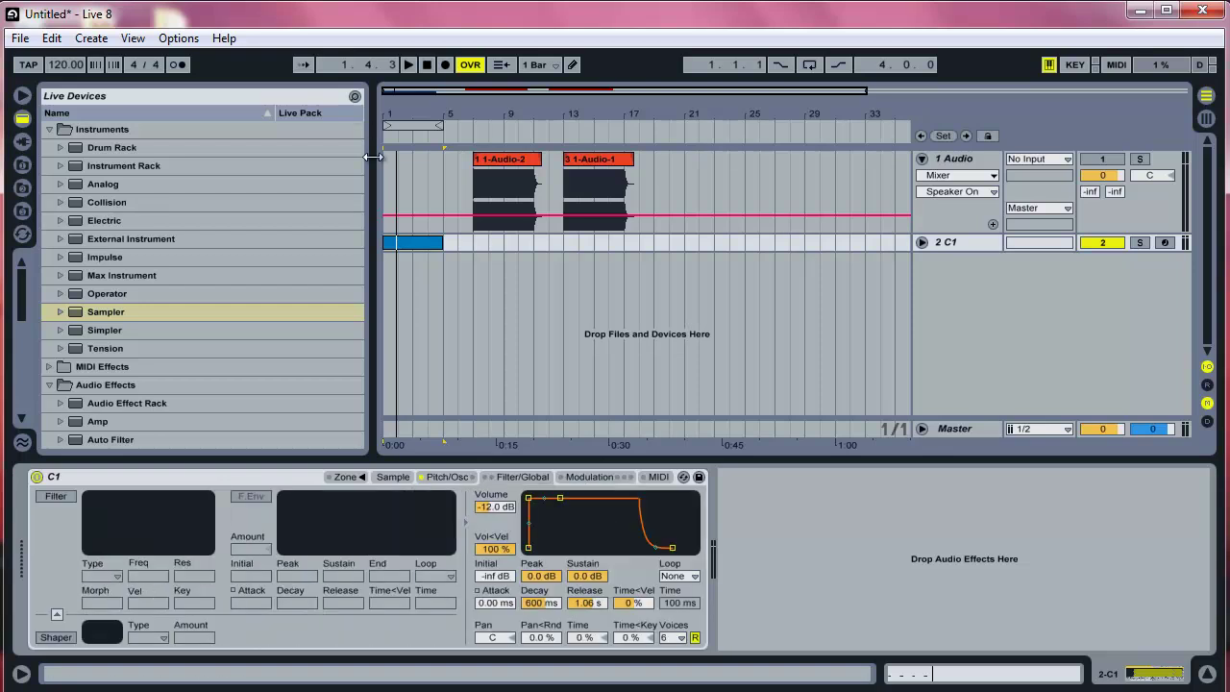
Select all four kick notes, transpose them down to G2, and play the pattern.
double_click(407, 242)
left_click(446, 535)
left_click_drag(491, 527, 259, 561)
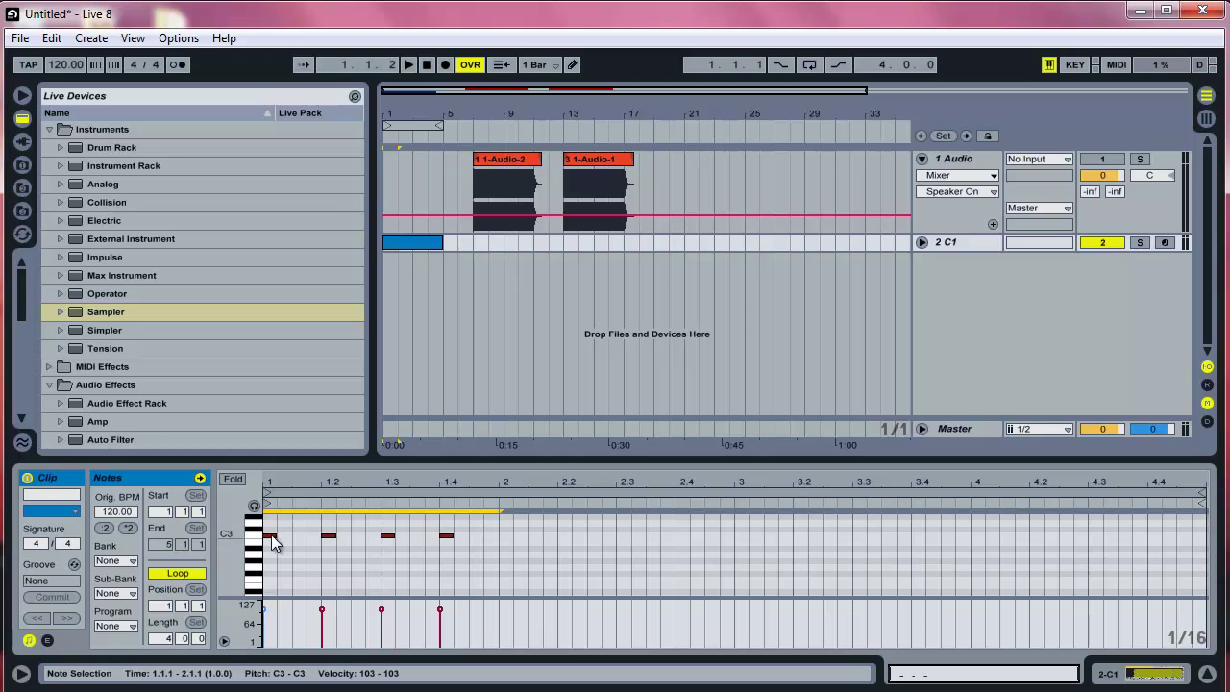
left_click_drag(271, 534, 274, 579)
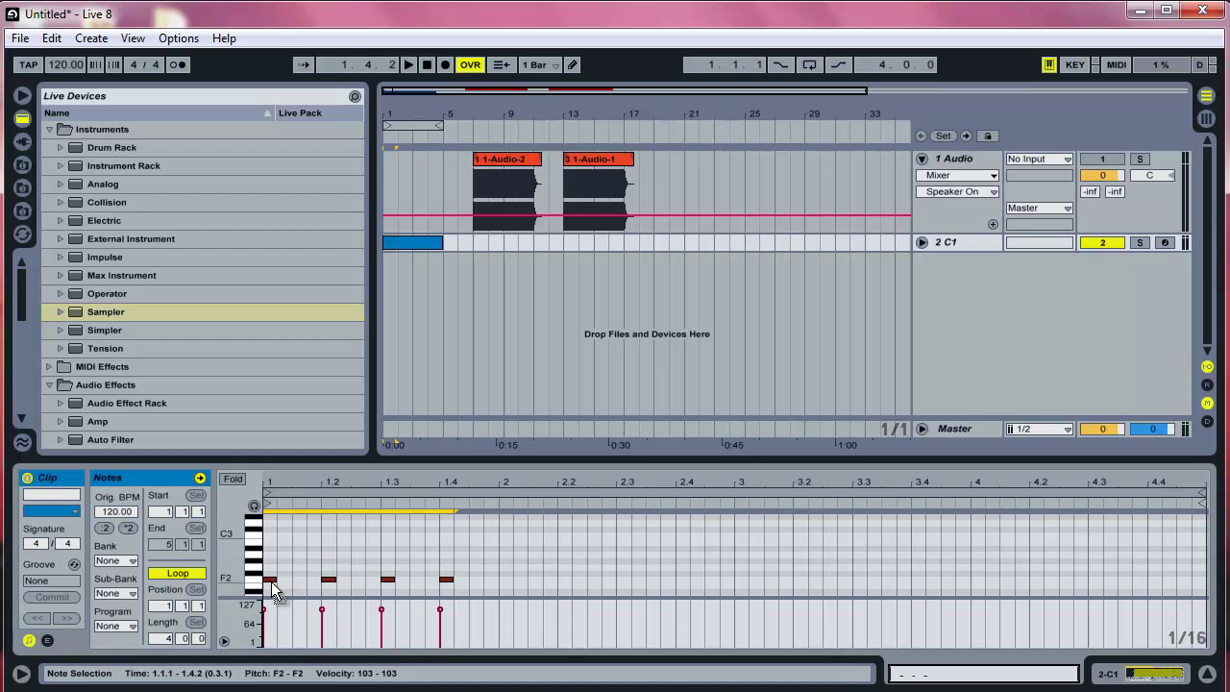
key("Up")
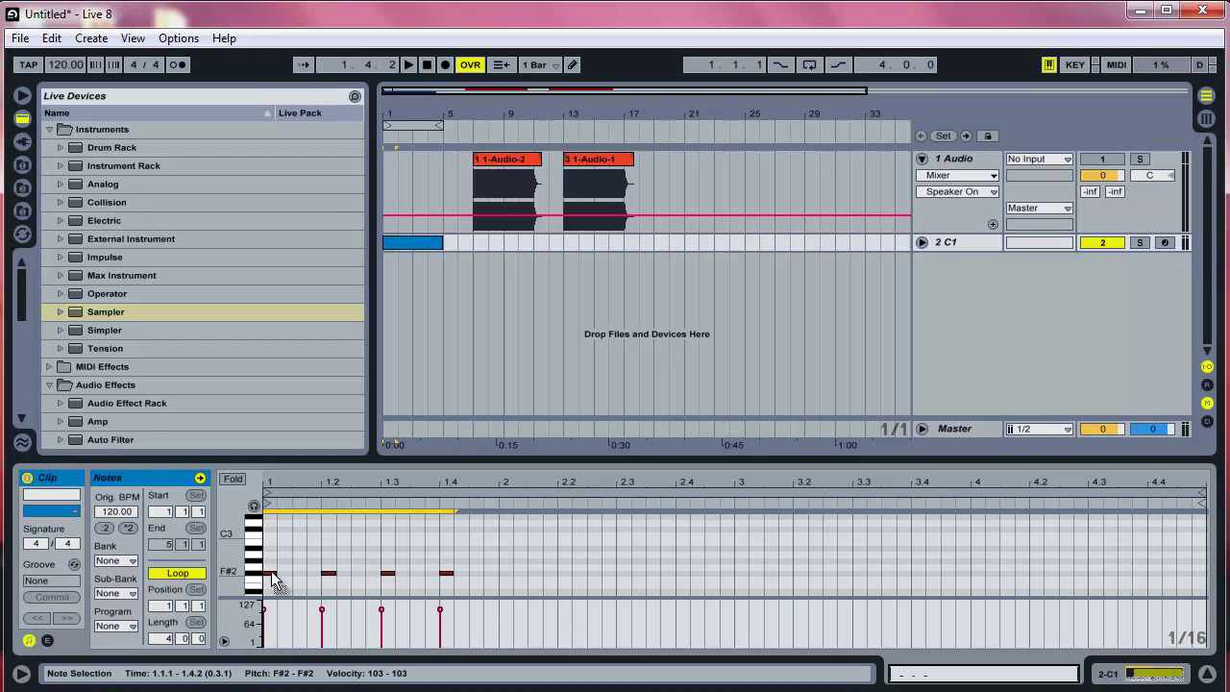
mouse_move(272, 569)
left_mouse_down()
mouse_move(274, 586)
mouse_move(273, 565)
left_mouse_up()
left_click(332, 499)
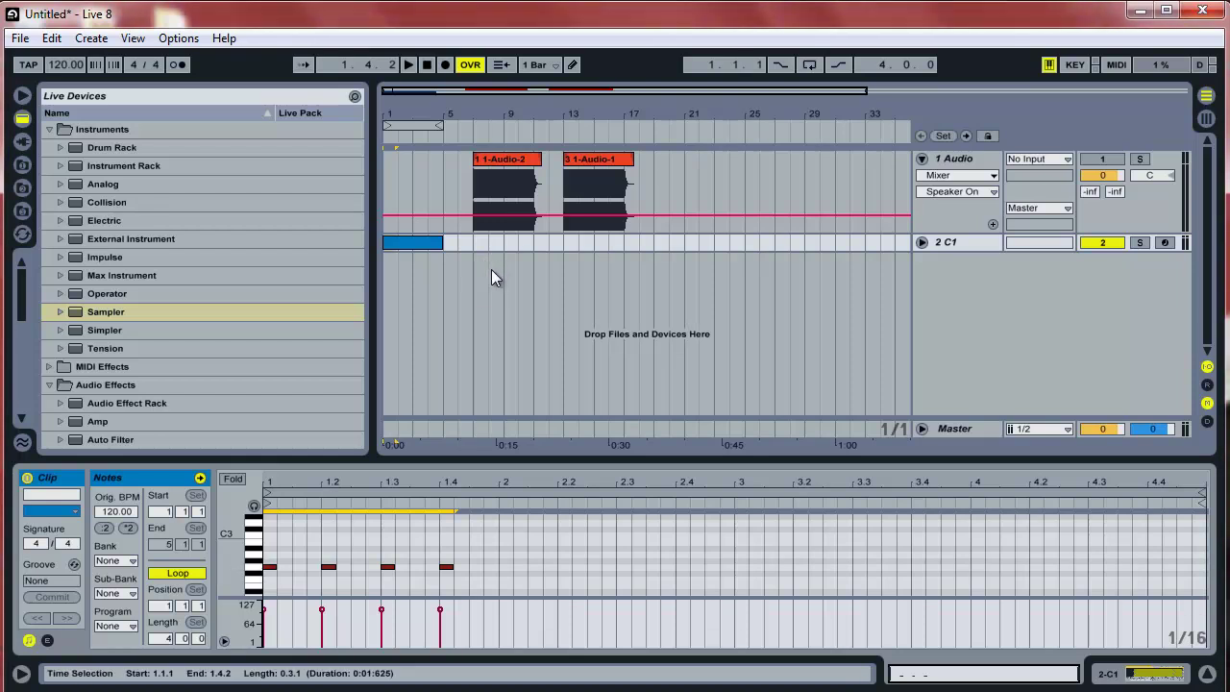
left_click(270, 569)
key("space")
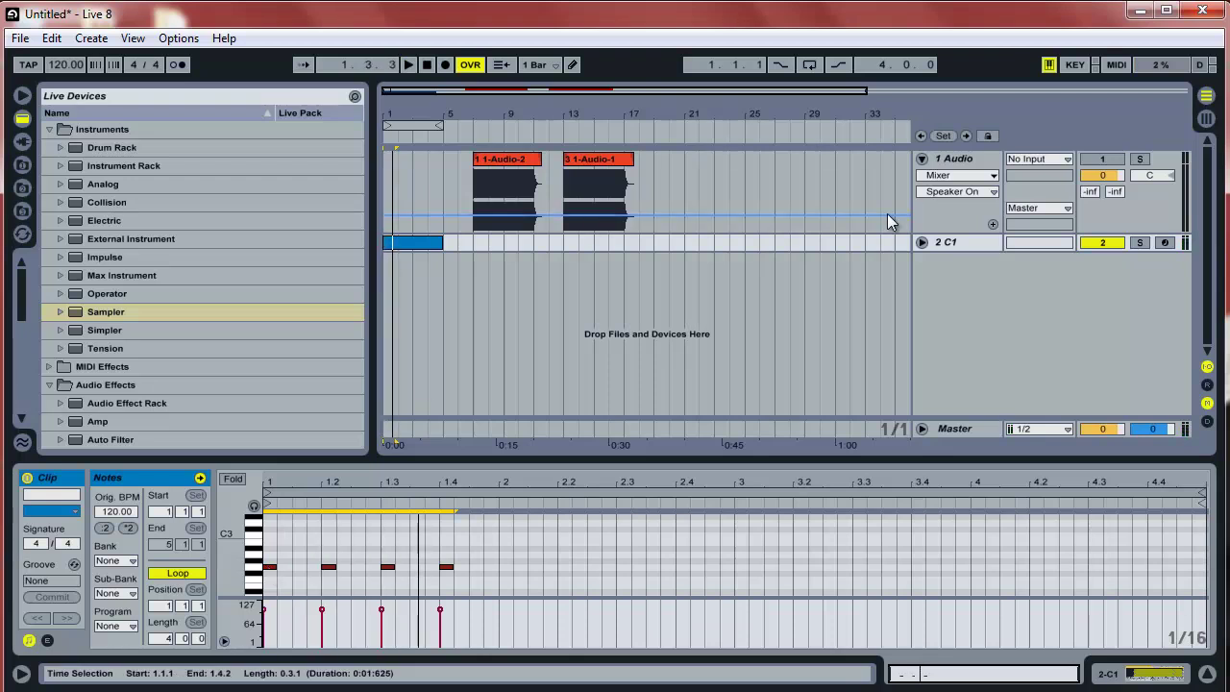
Select the 2 C1 track to bring back its Sampler's filter and global settings.
left_click(970, 245)
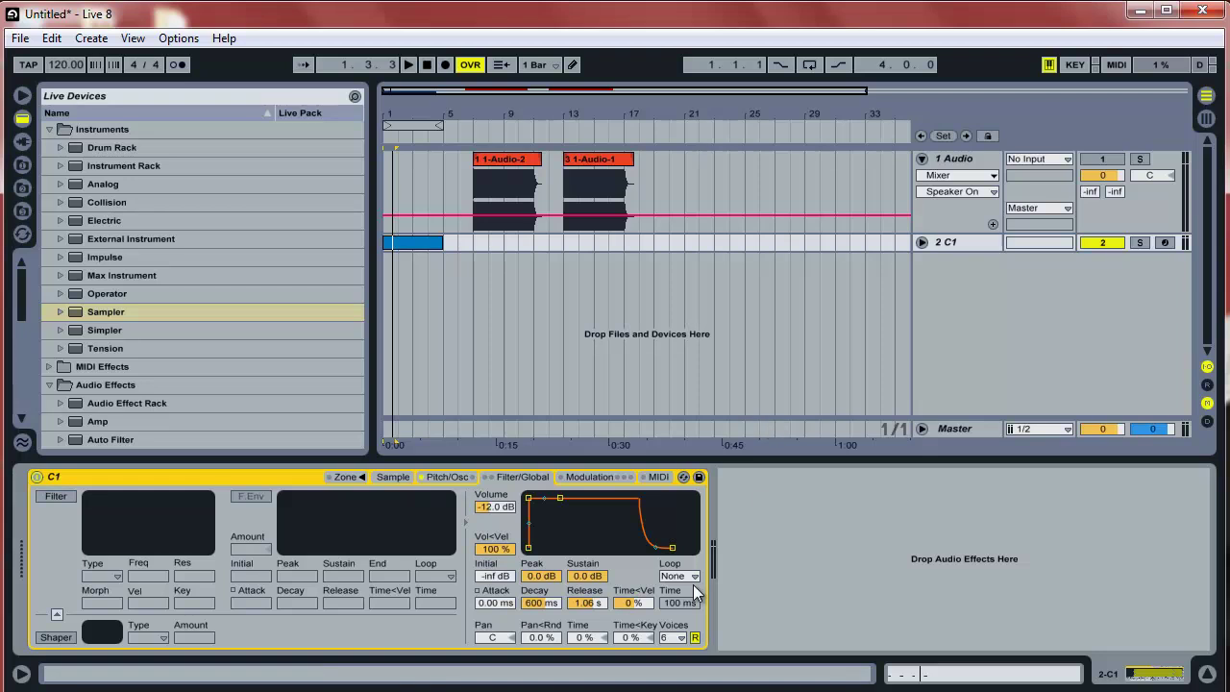
scroll(270, 365, "down", 3)
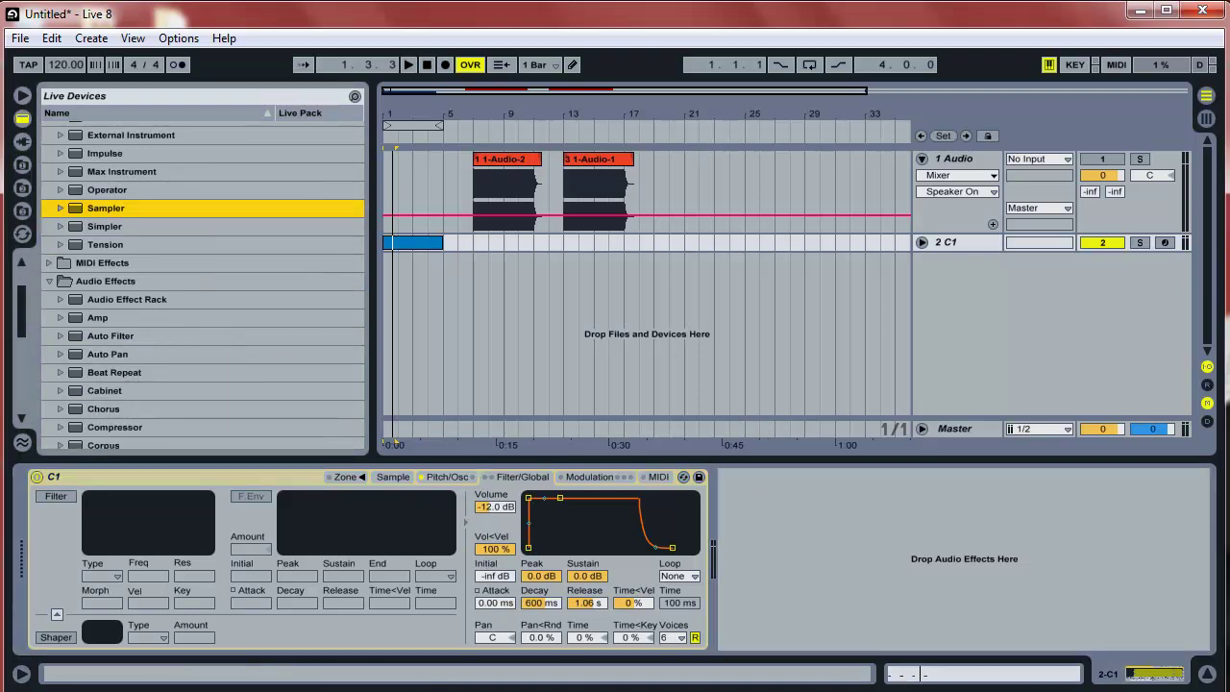